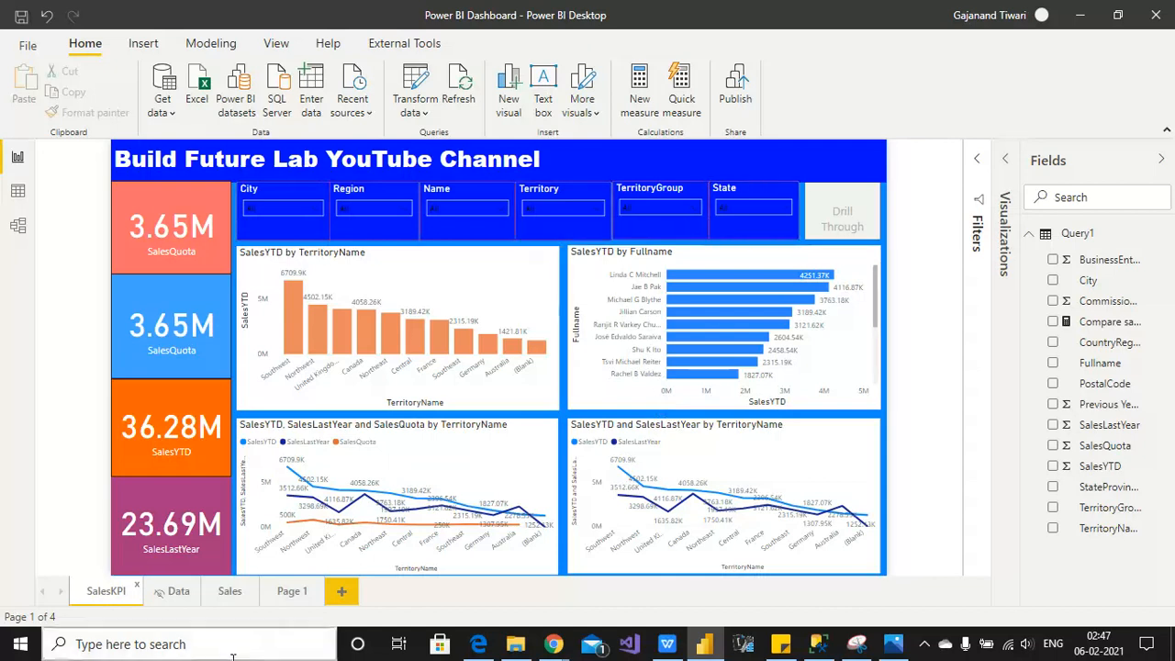
# Step: Rename the report page "Page 1" as Data1
pyautogui.click(180, 598)
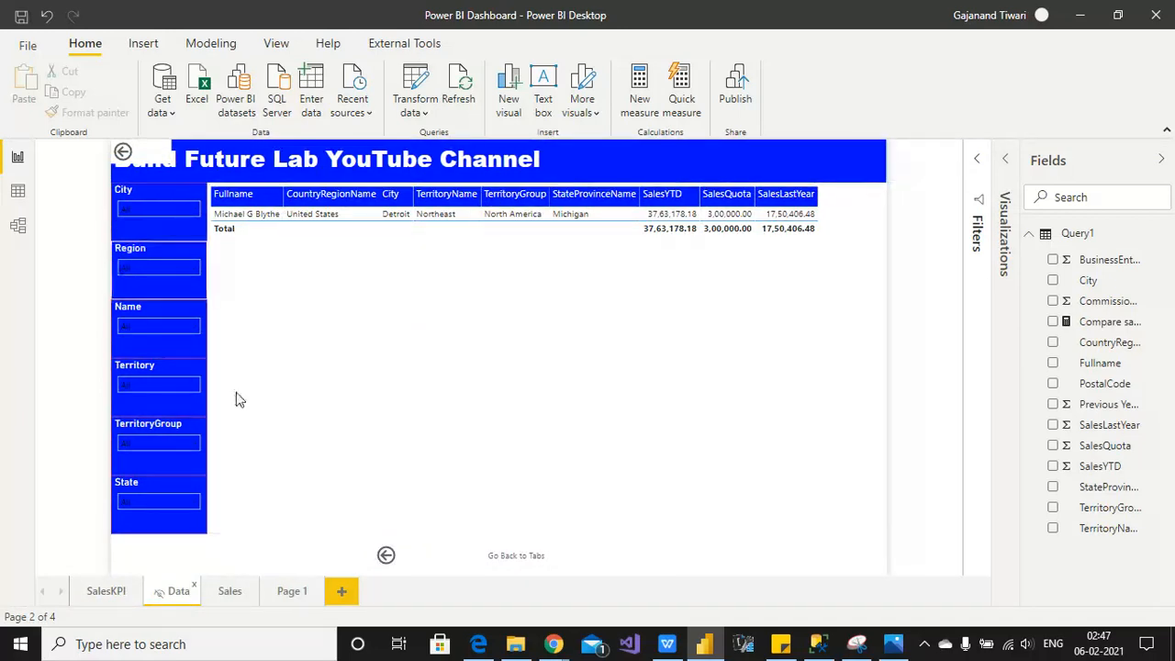
pyautogui.click(291, 592)
pyautogui.doubleClick(291, 592)
pyautogui.press('BackSpace')
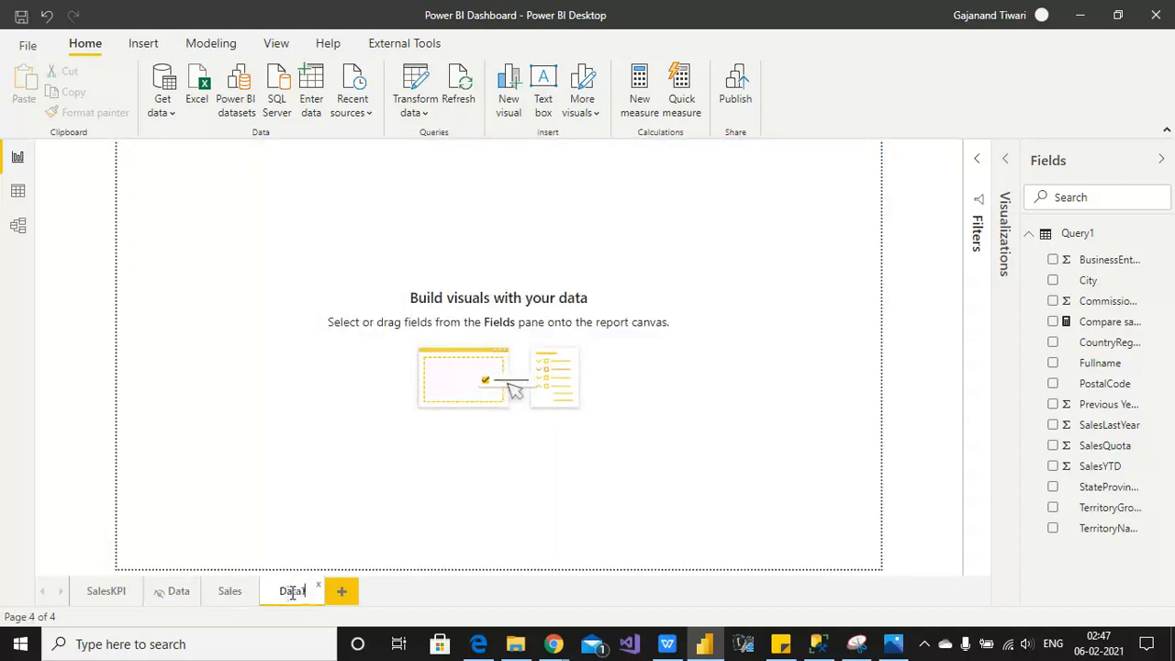
pyautogui.write('Data1')
pyautogui.click(223, 549)
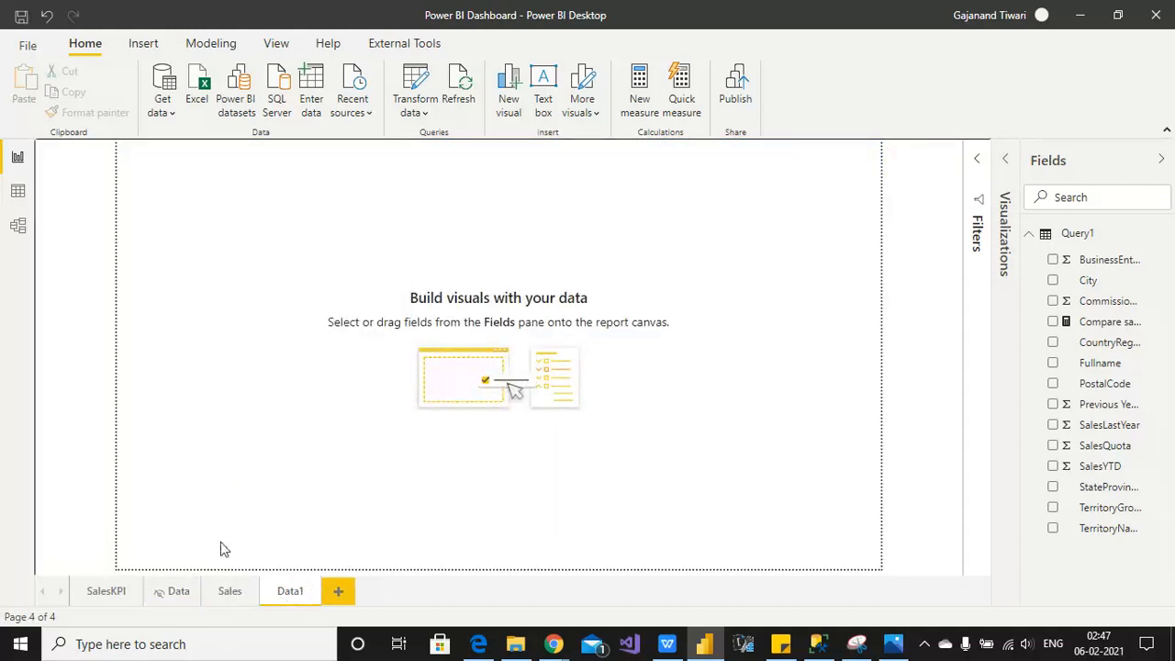
# Step: Copy the "Build Future Lab YouTube Channel" title from the Data page into a new text box on the Data1 page
pyautogui.click(177, 591)
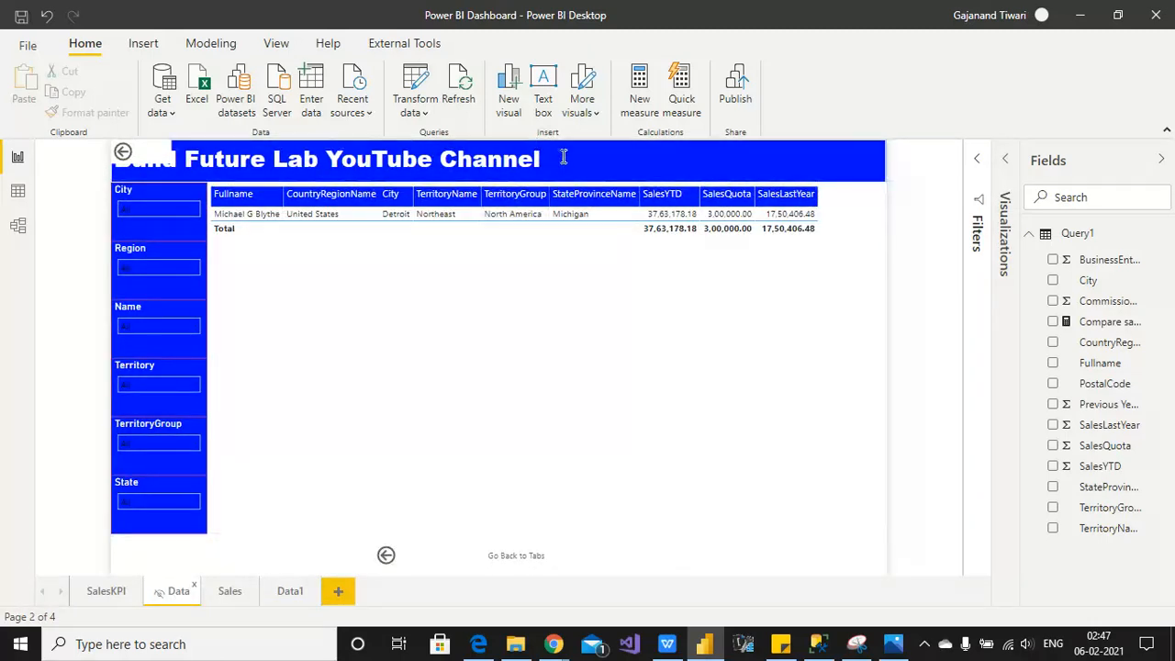
pyautogui.moveTo(572, 162); pyautogui.dragTo(83, 164)
pyautogui.hotkey('ctrl', 'c')
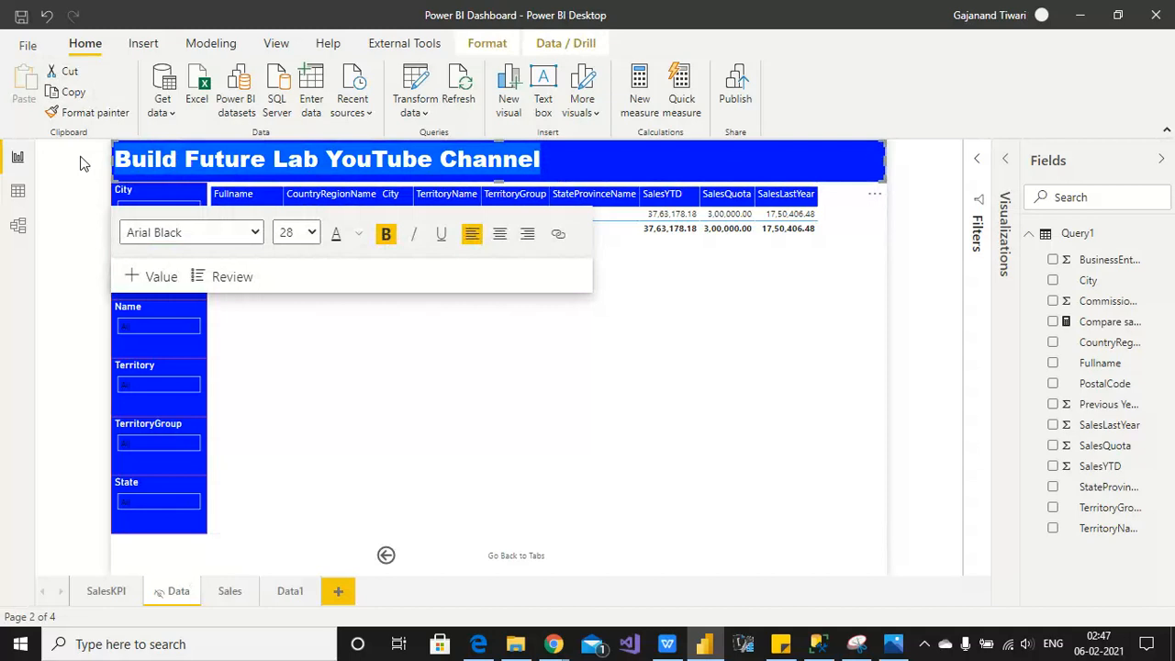
pyautogui.click(292, 592)
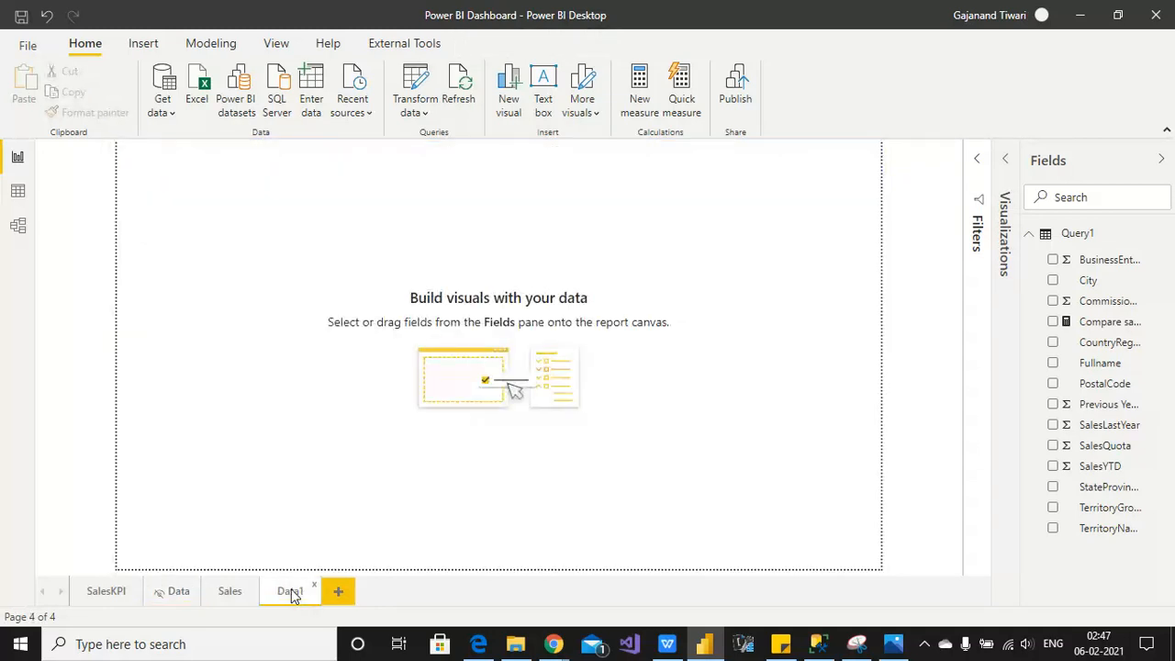
pyautogui.click(224, 188)
pyautogui.click(543, 98)
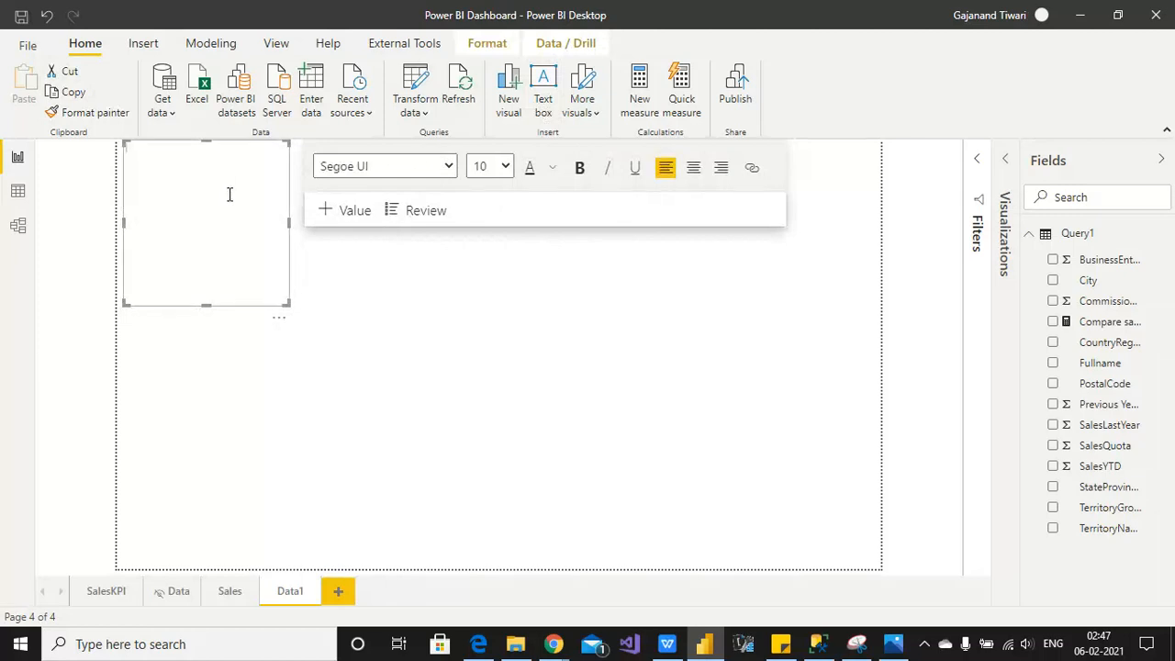
pyautogui.hotkey('ctrl', 'v')
# Step: Resize the title text box into a full-width banner about 1280 wide and 69 high, aligned with the report page's top-left corner
pyautogui.moveTo(285, 303); pyautogui.dragTo(882, 166)
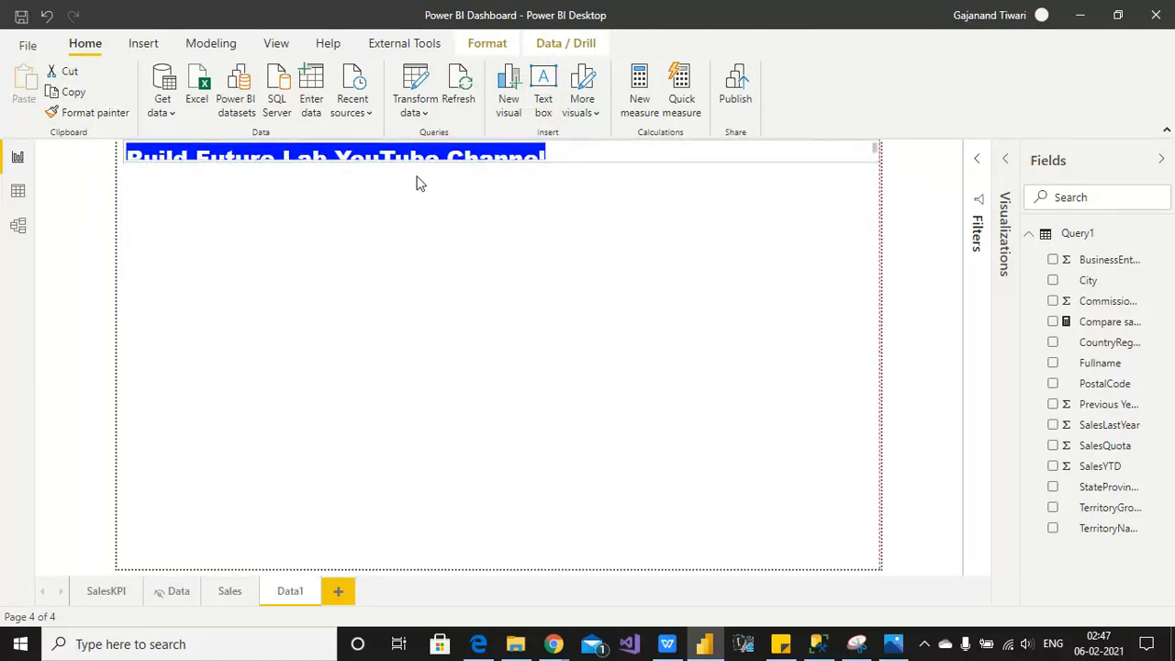
pyautogui.moveTo(501, 161); pyautogui.dragTo(503, 180)
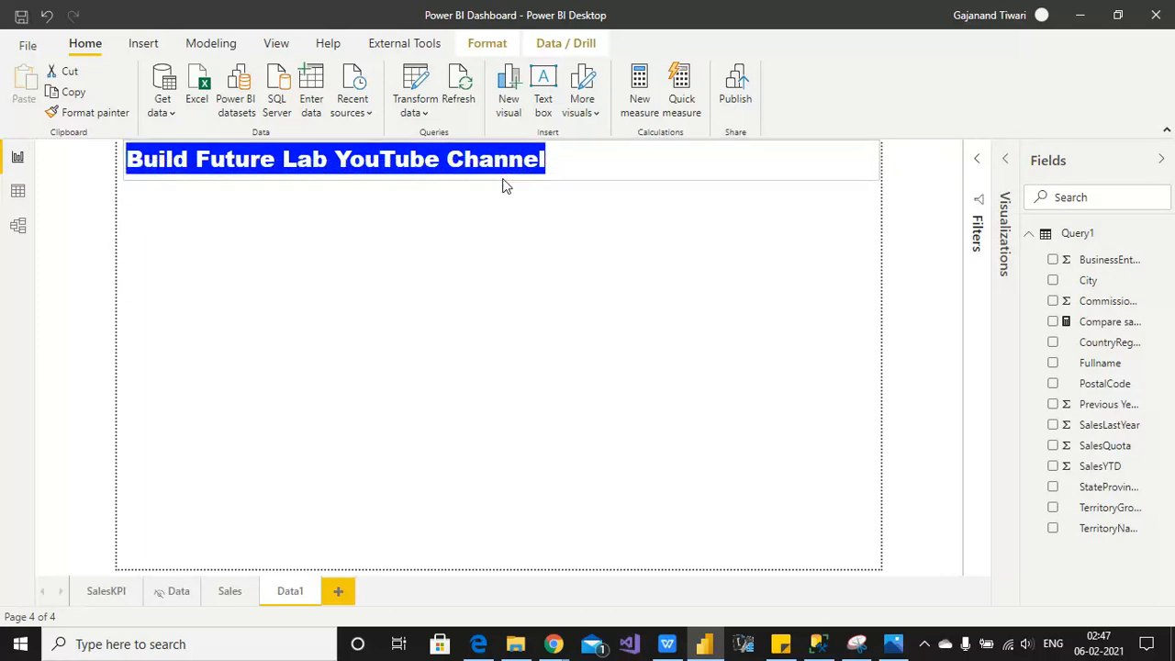
pyautogui.moveTo(116, 158); pyautogui.dragTo(108, 162)
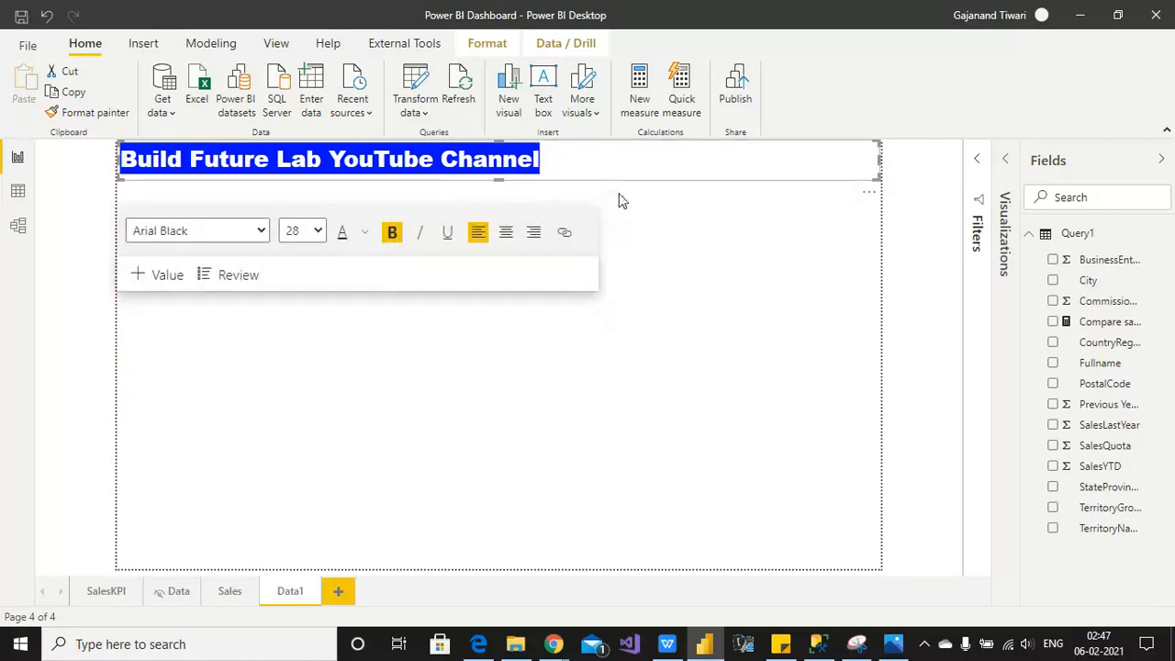
pyautogui.click(1007, 160)
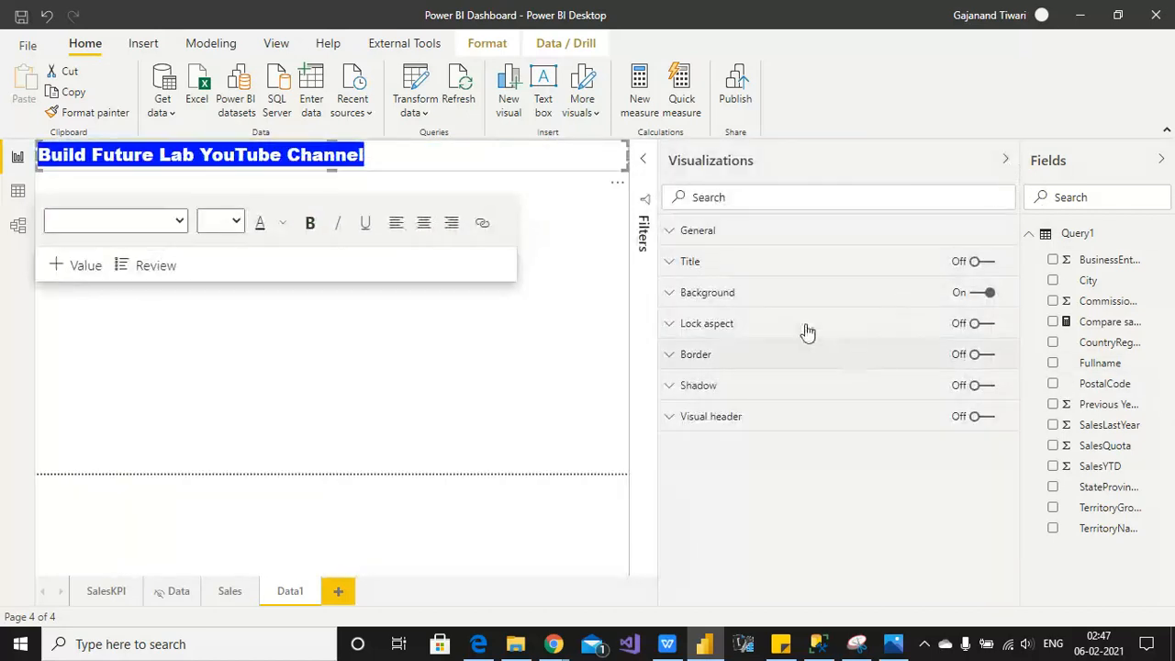
pyautogui.click(697, 230)
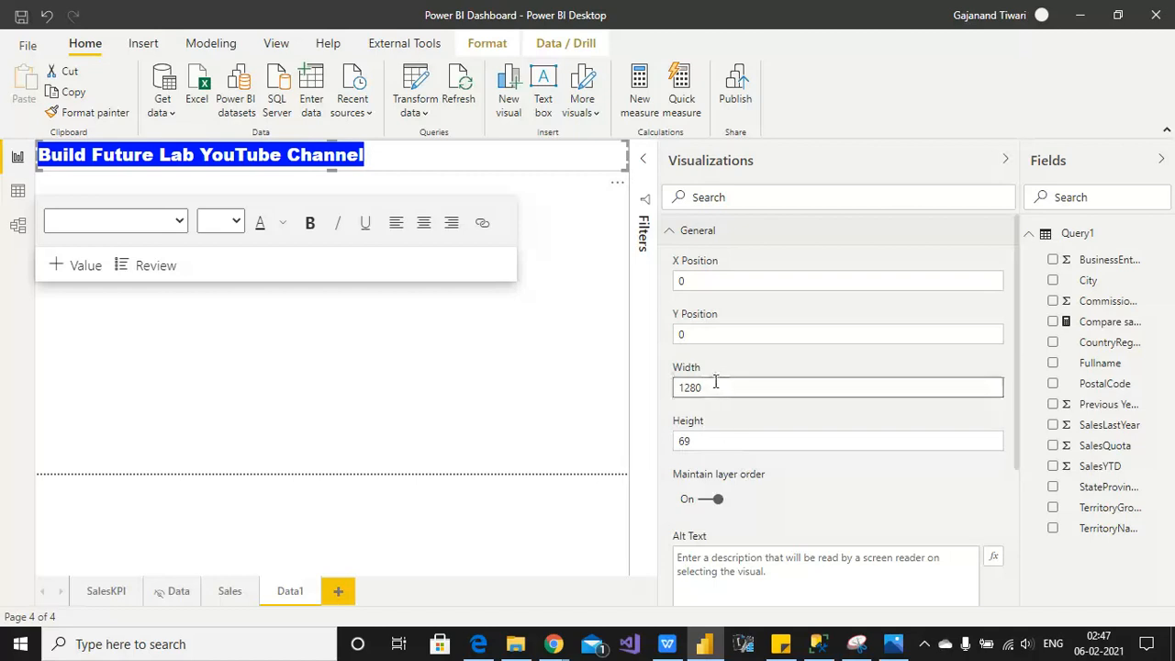
pyautogui.click(671, 231)
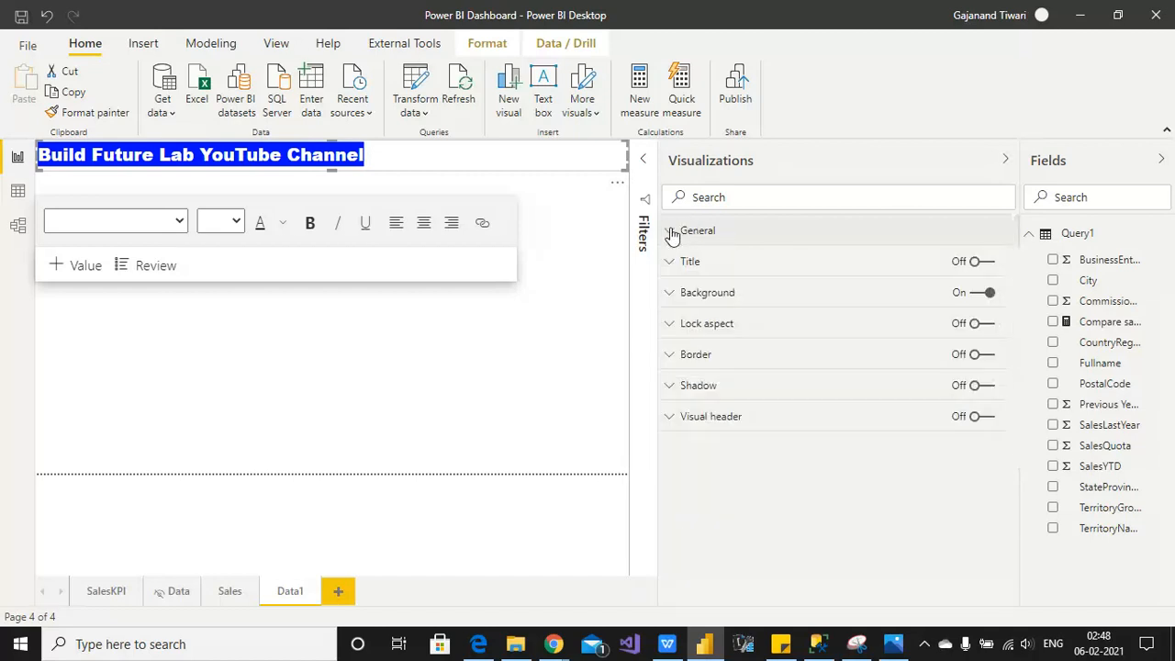
# Step: Set the title banner's background to a dark blue theme colour
pyautogui.click(702, 294)
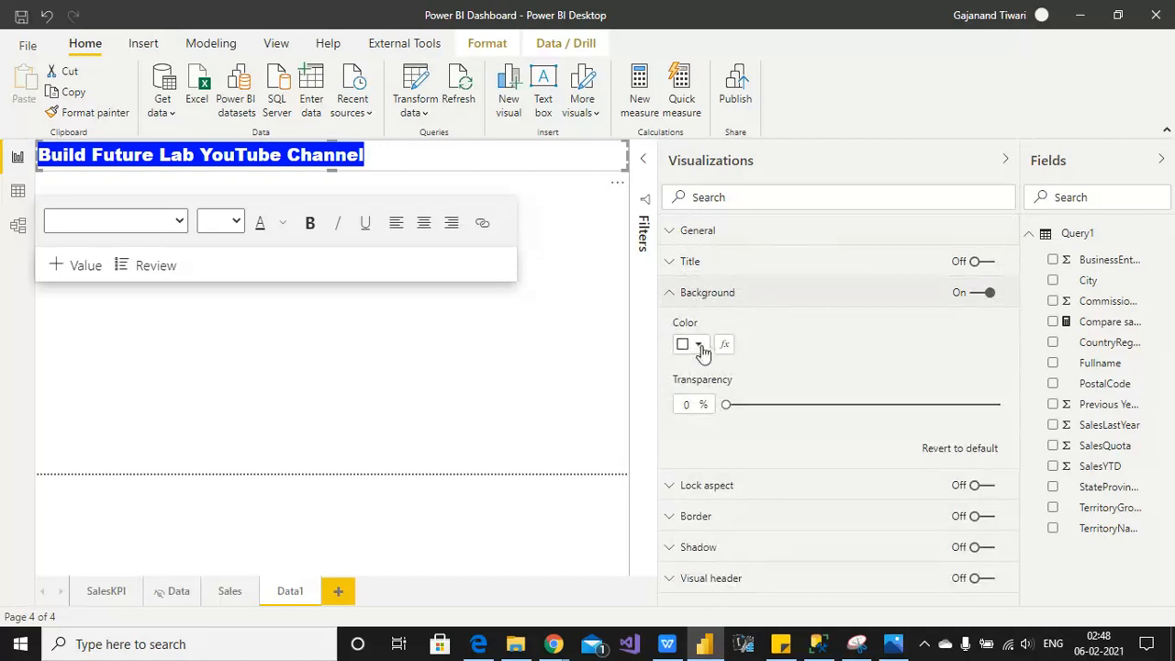
pyautogui.click(694, 344)
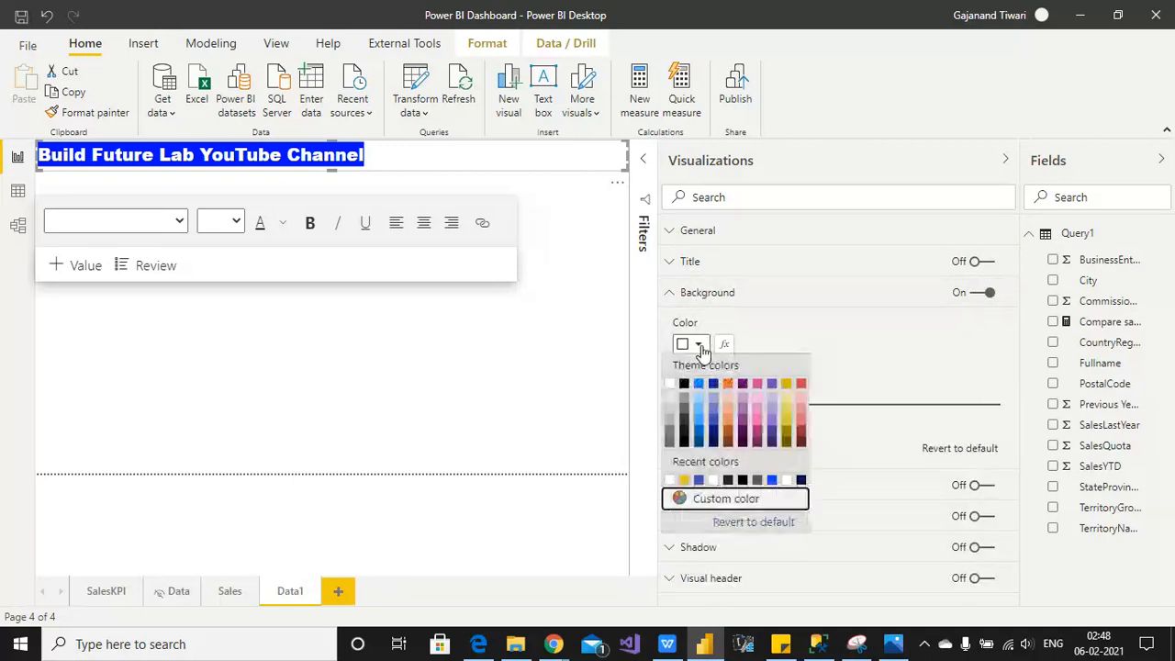
pyautogui.click(713, 424)
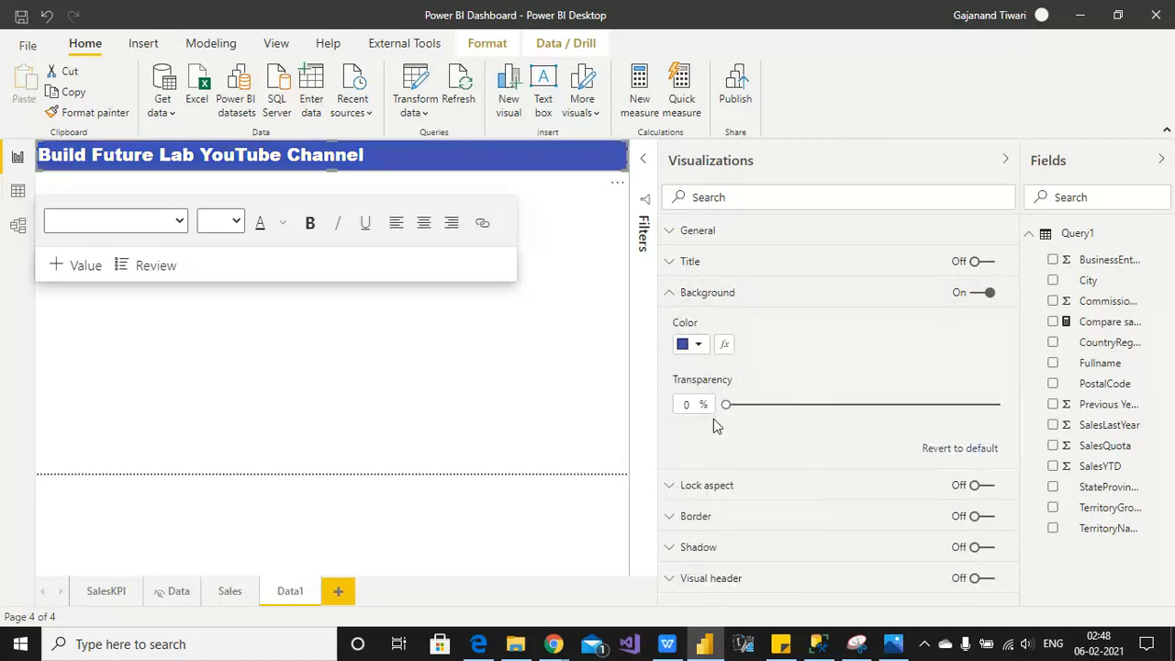
pyautogui.click(291, 361)
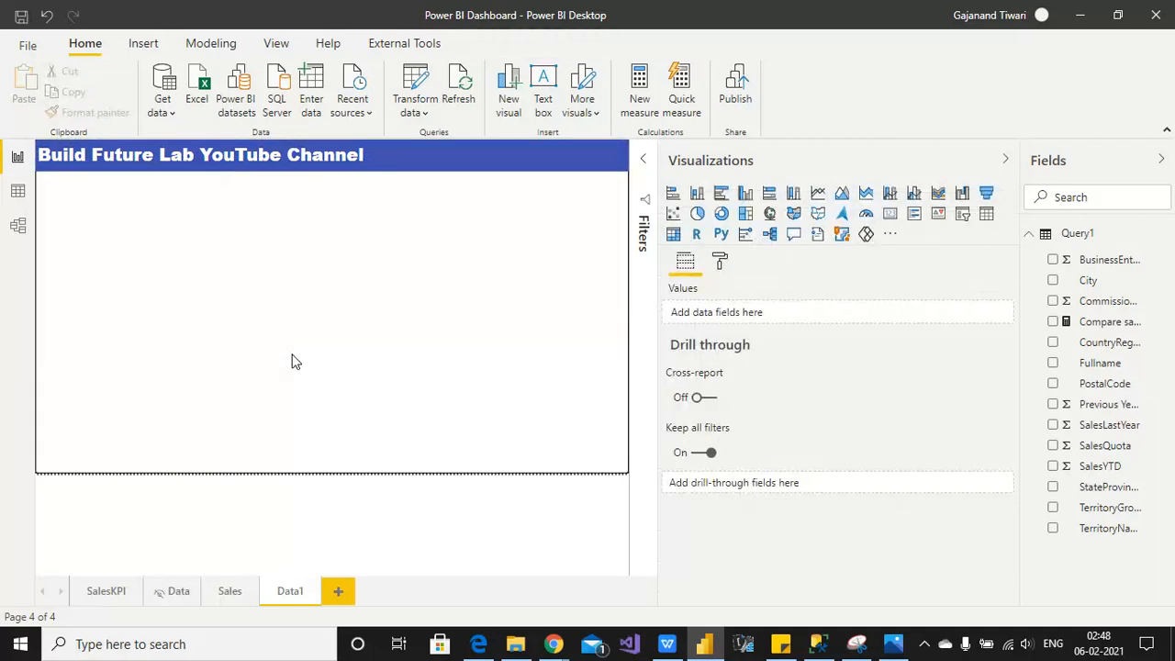
pyautogui.click(1005, 160)
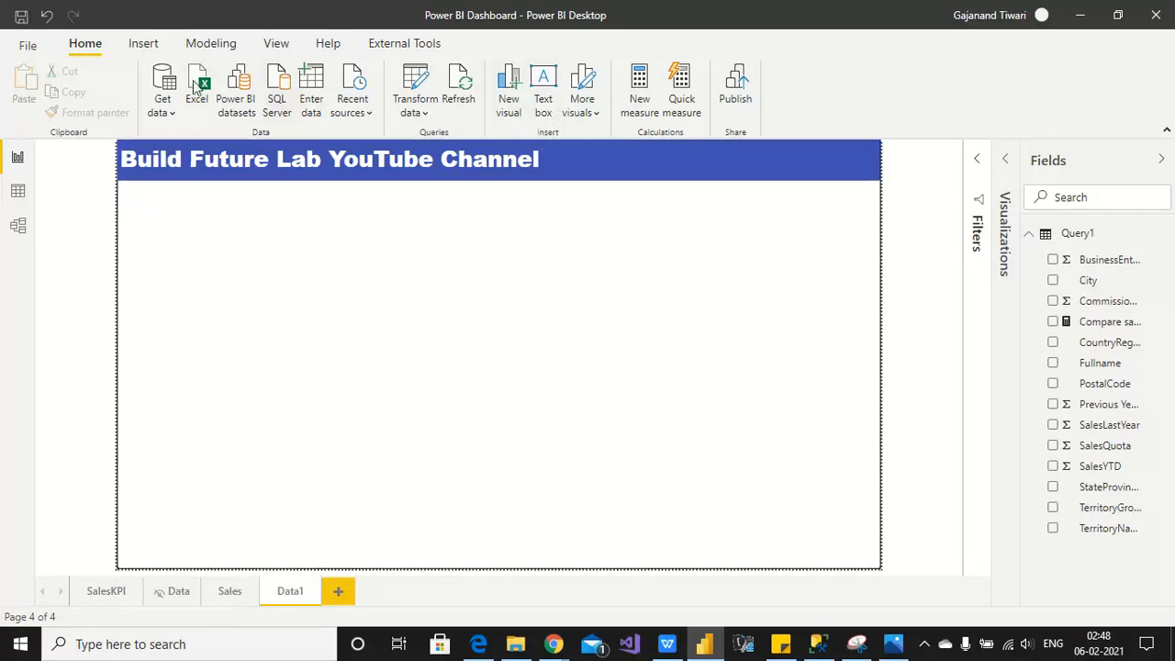
# Step: Insert a rectangle shape and reshape it into a vertical sidebar about 166 wide and 661 high along the report page's left edge
pyautogui.click(145, 45)
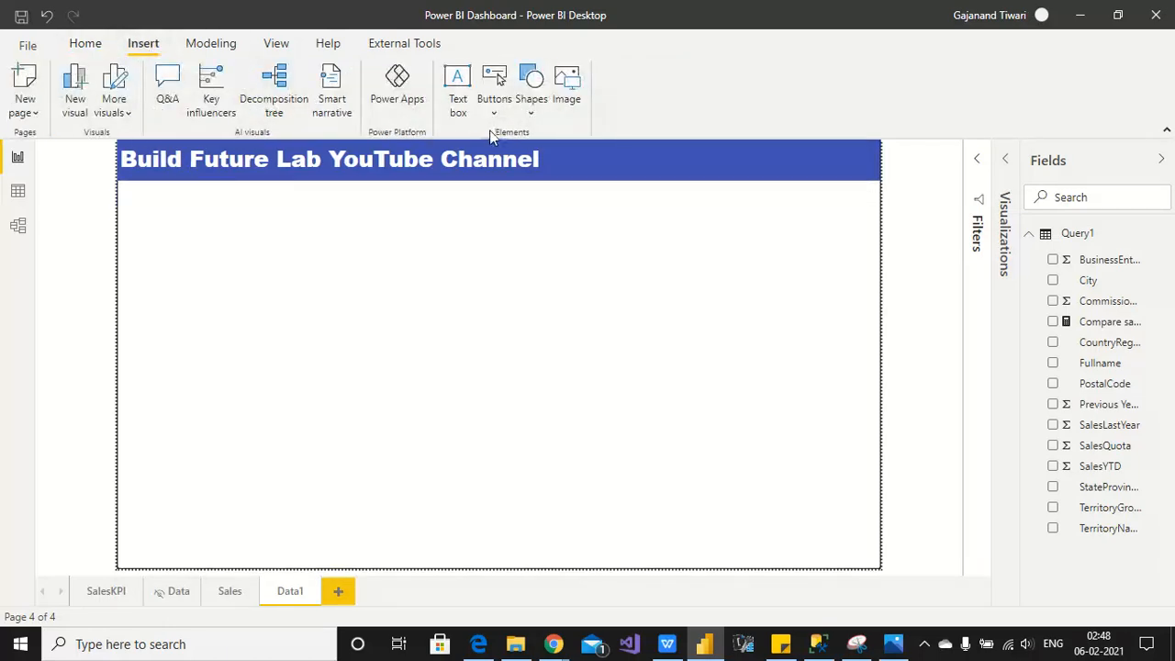
pyautogui.click(531, 111)
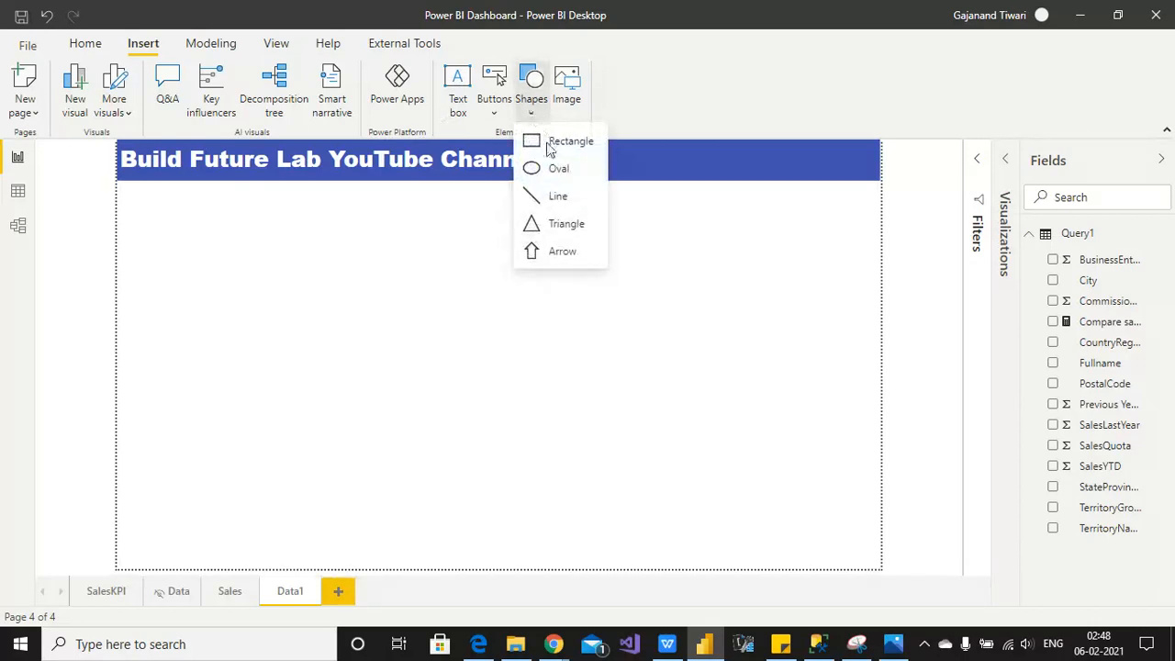
pyautogui.click(540, 141)
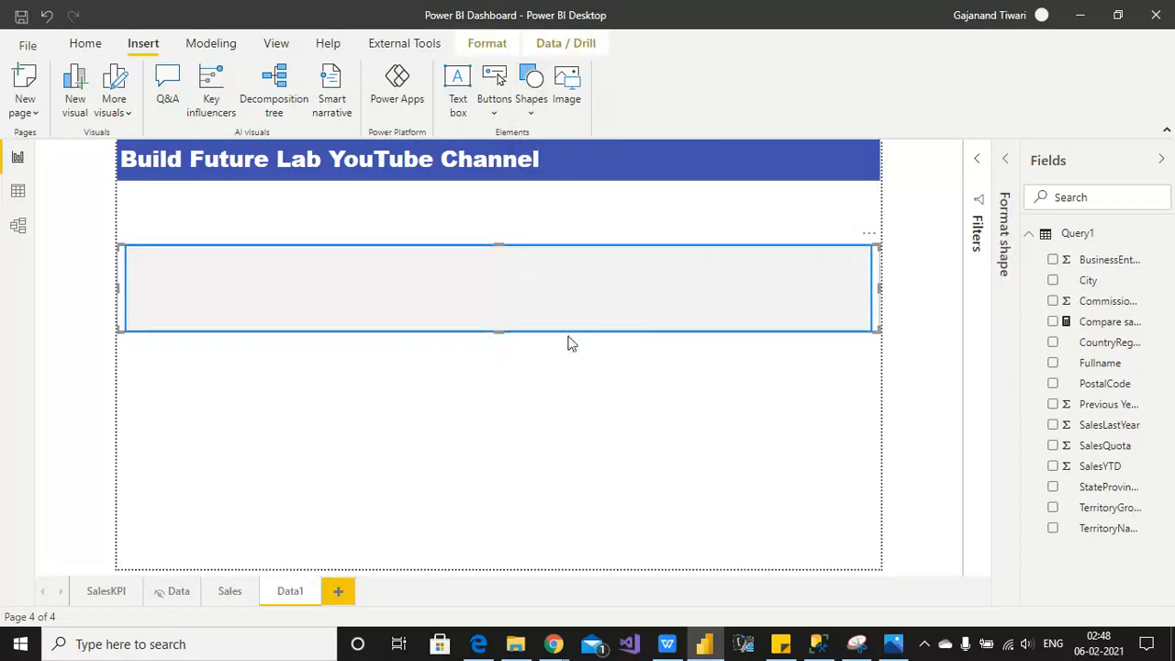
pyautogui.moveTo(502, 331); pyautogui.dragTo(198, 567)
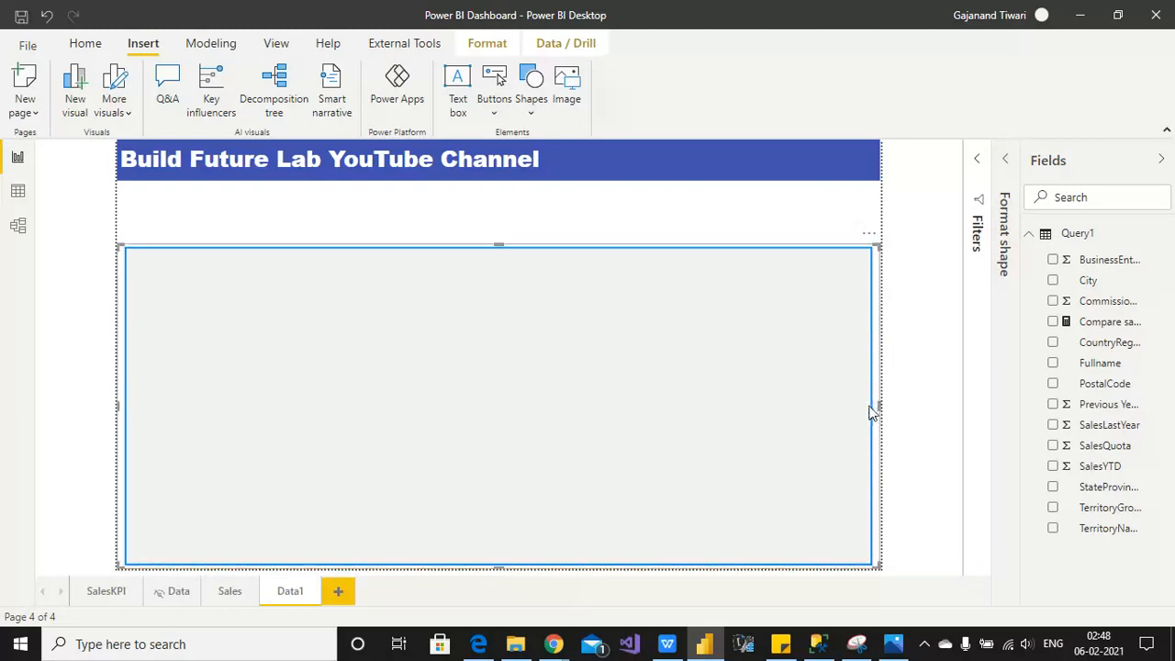
pyautogui.moveTo(879, 405); pyautogui.dragTo(205, 420)
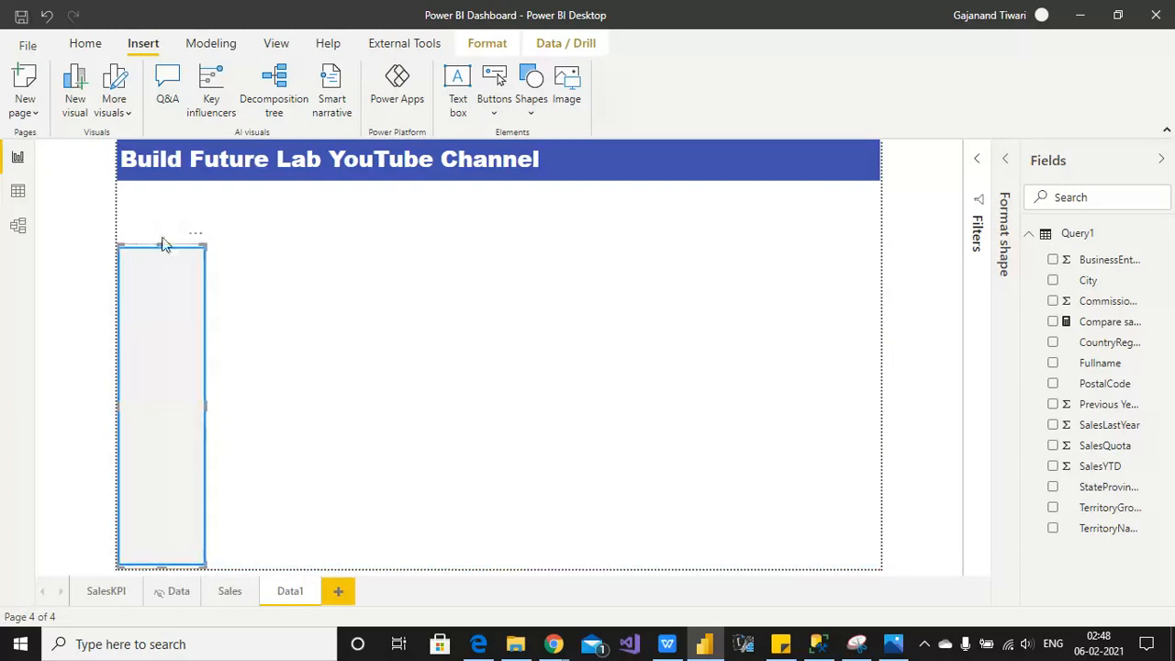
pyautogui.moveTo(162, 239); pyautogui.dragTo(153, 178)
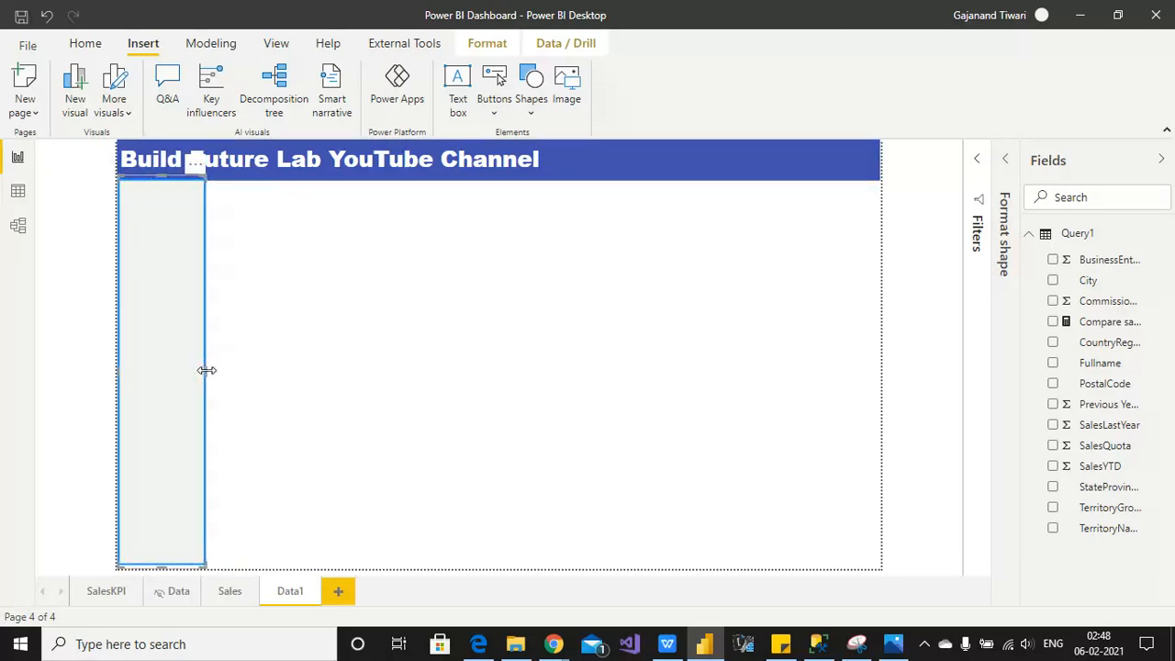
pyautogui.moveTo(207, 369); pyautogui.dragTo(217, 376)
# Step: Lower the sidebar rectangle's upper edge to just below the title banner and turn off its fill
pyautogui.click(1005, 163)
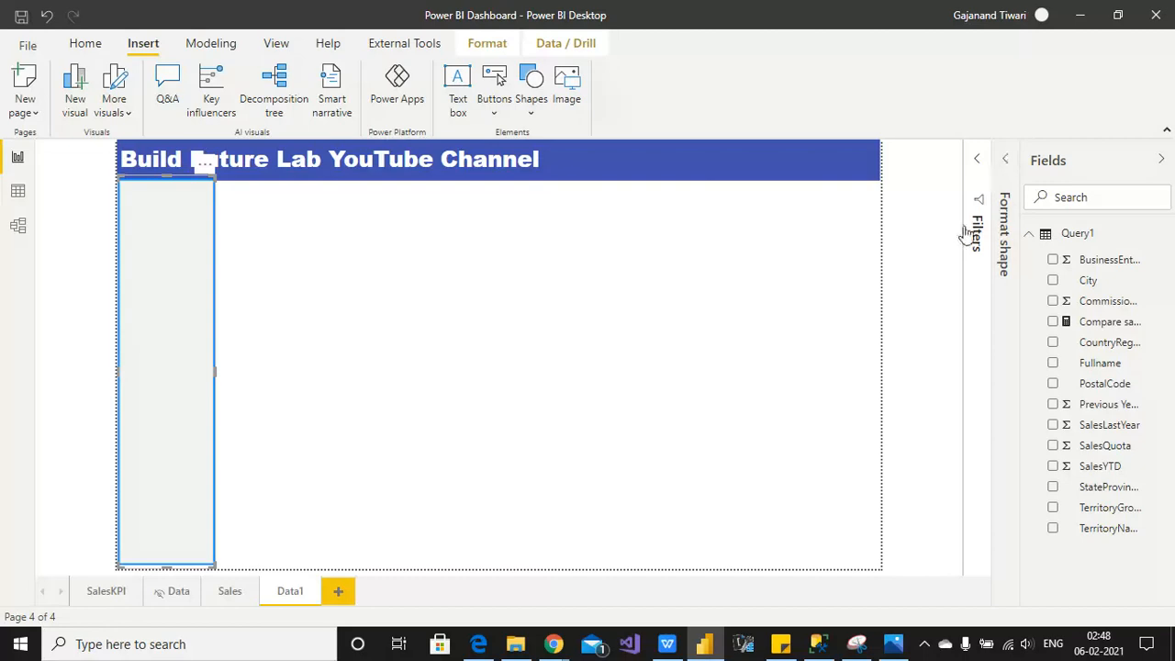
pyautogui.click(720, 228)
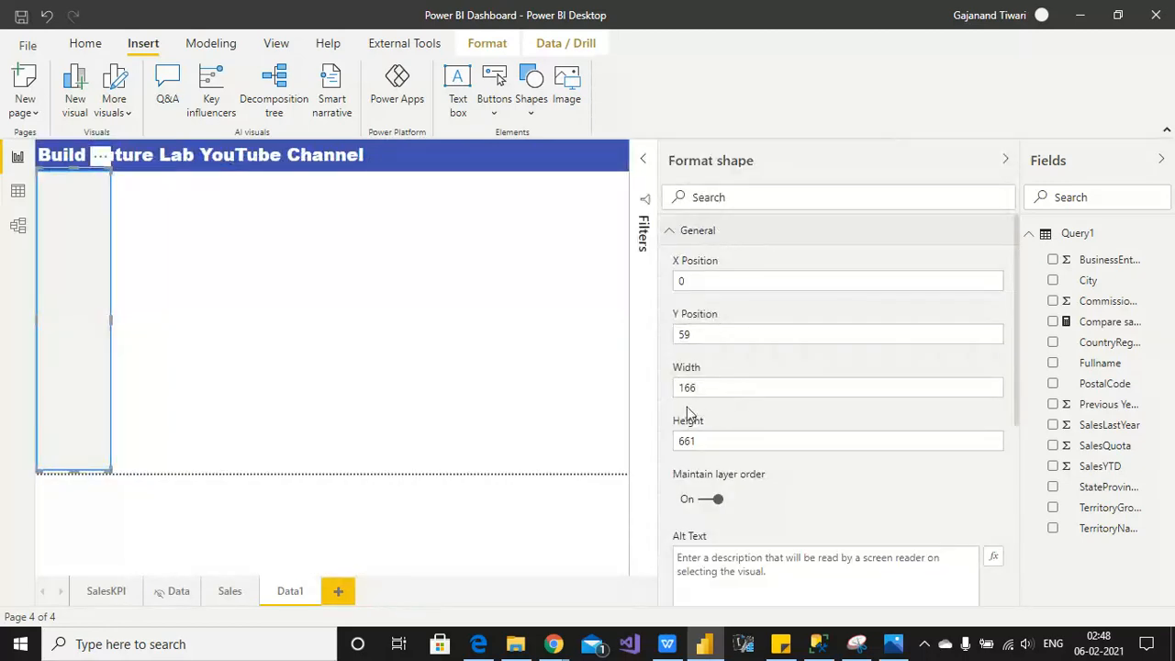
pyautogui.click(1003, 161)
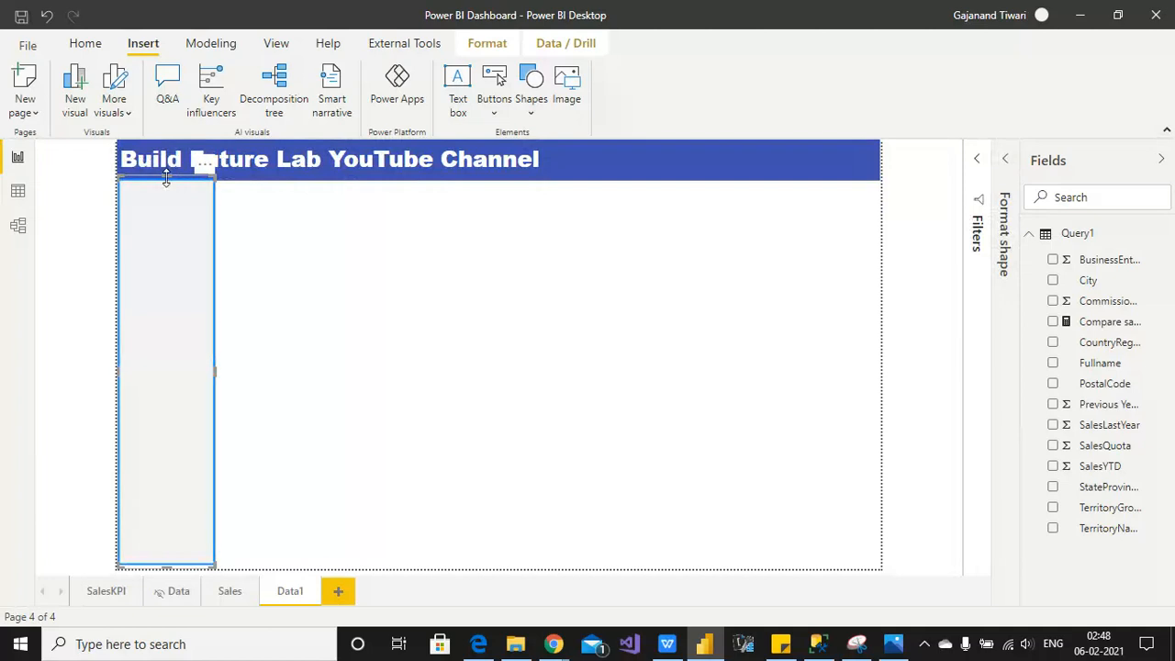
pyautogui.moveTo(167, 179); pyautogui.dragTo(165, 188)
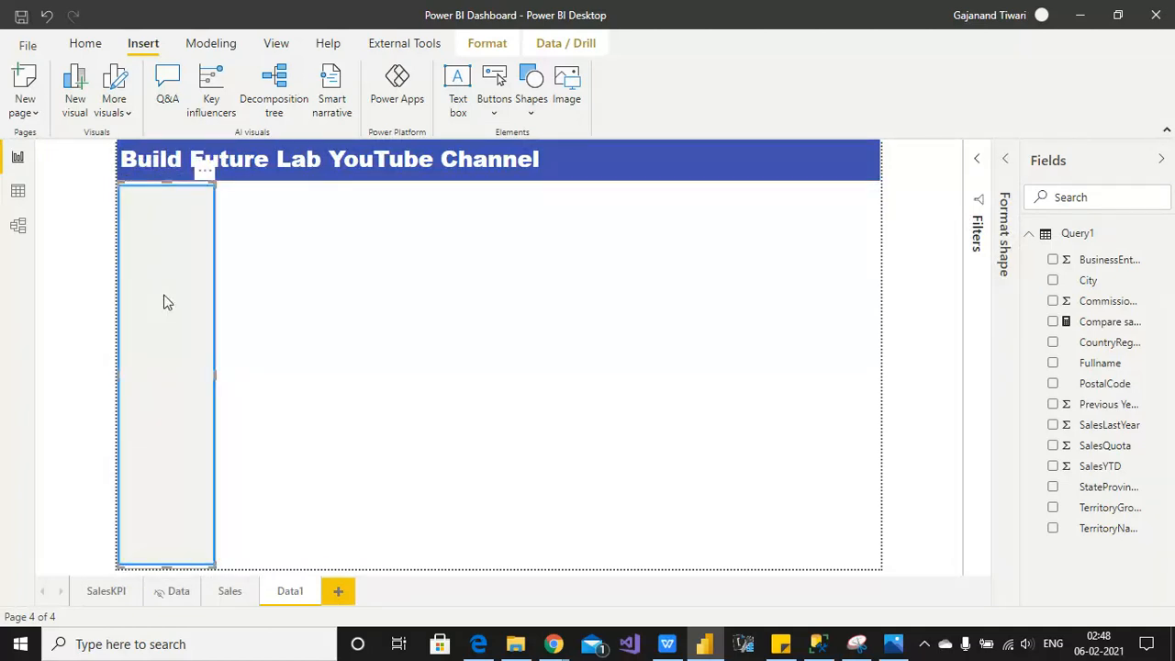
pyautogui.click(1006, 161)
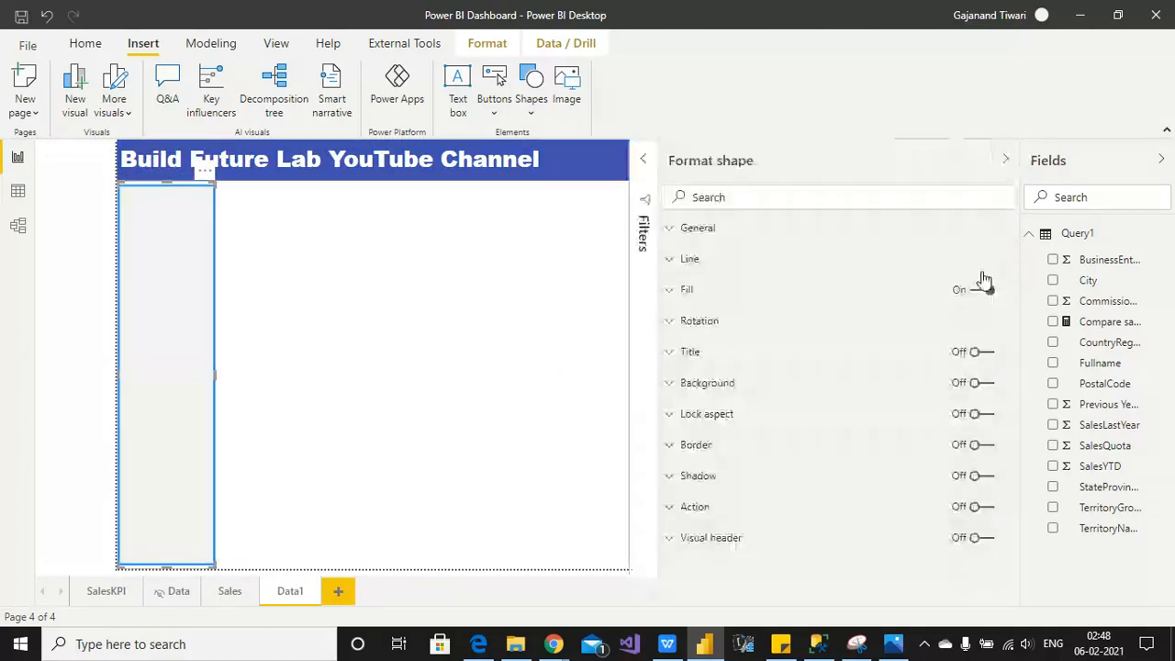
pyautogui.click(979, 292)
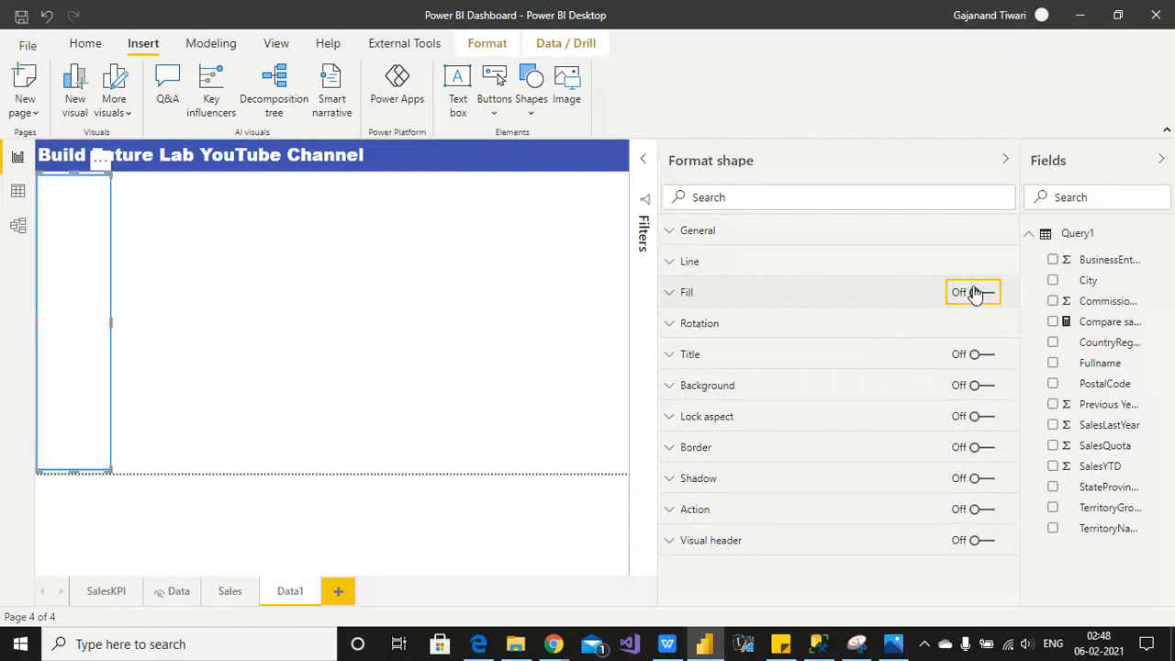
# Step: On the Data page, select the City, Region, Name, Territory, TerritoryGroup and State slicers together and copy them
pyautogui.click(108, 592)
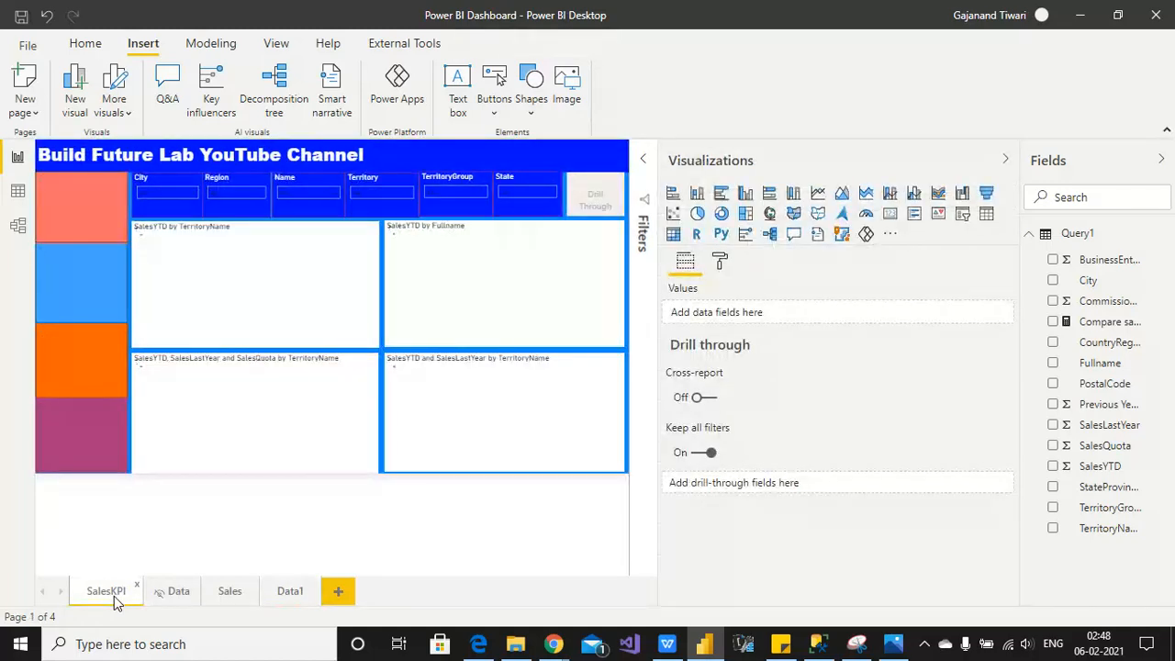
pyautogui.click(172, 592)
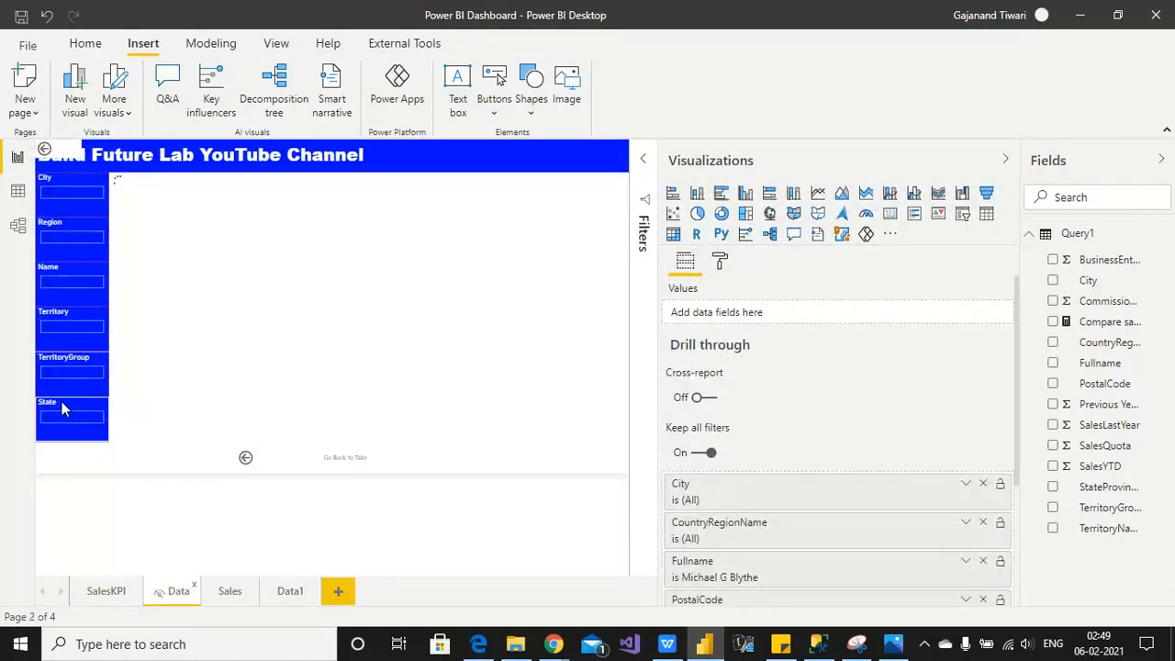
pyautogui.click(275, 389)
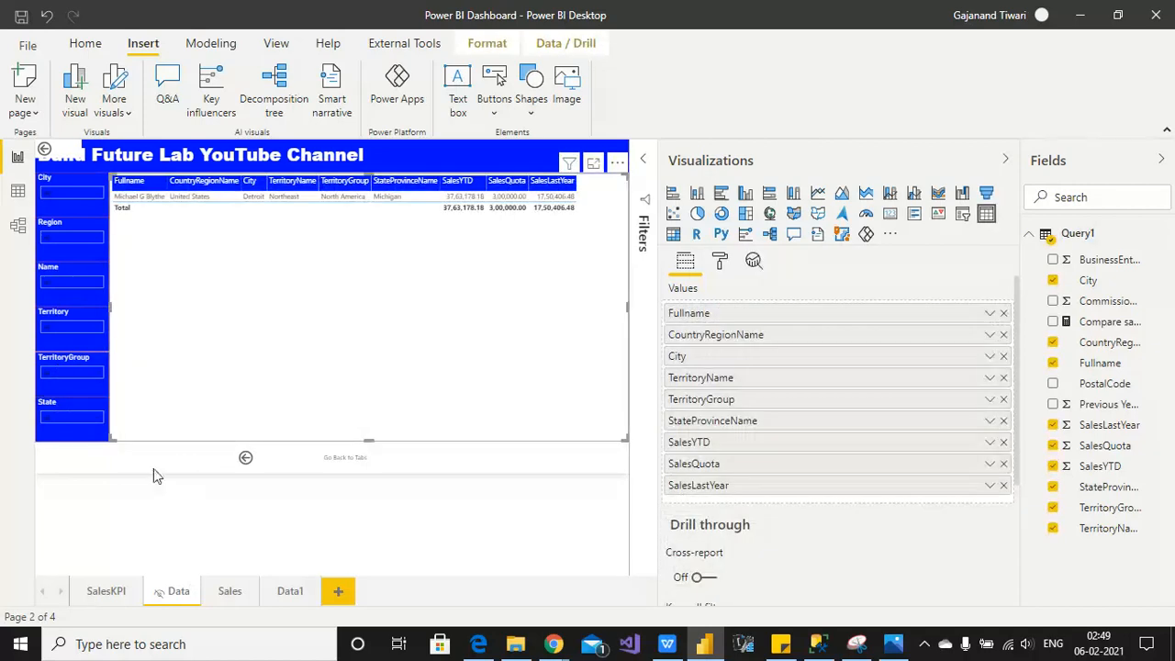
pyautogui.click(65, 411)
pyautogui.keyDown('ctrl'); pyautogui.click(50, 365); pyautogui.keyUp('ctrl')
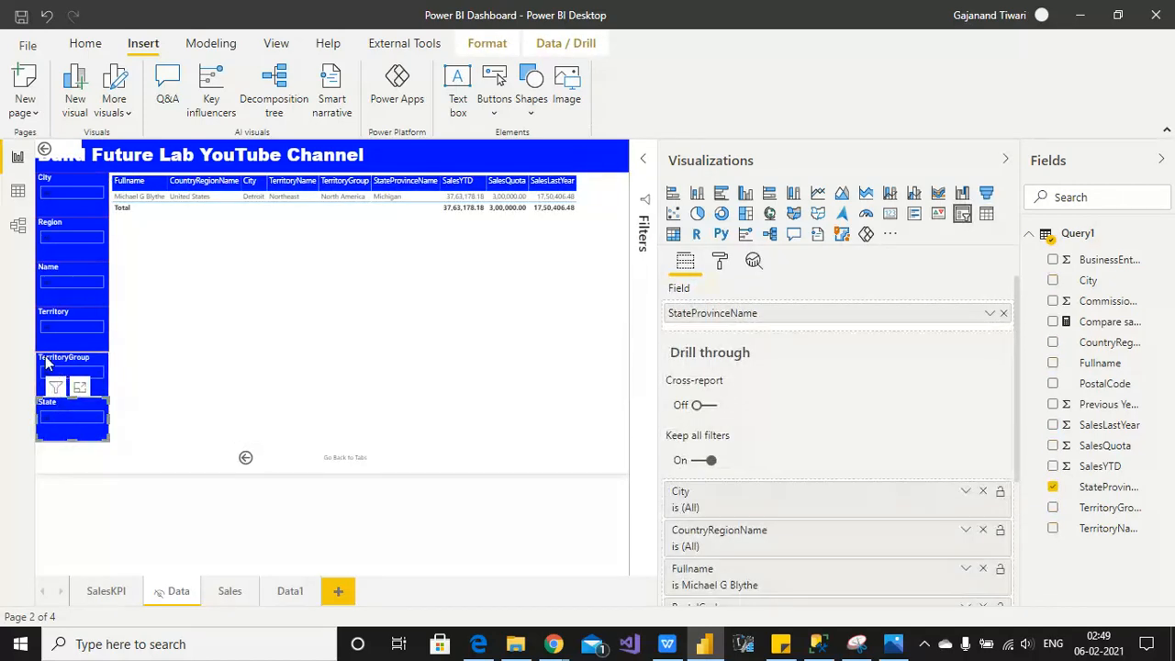
pyautogui.keyDown('ctrl'); pyautogui.click(50, 317); pyautogui.keyUp('ctrl')
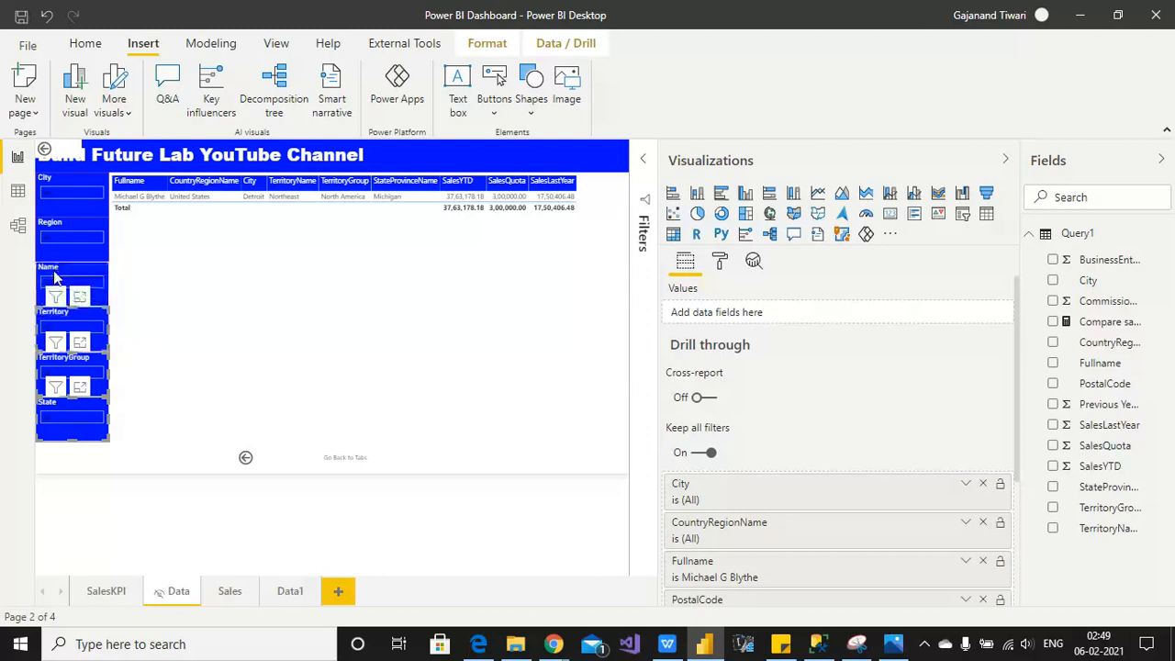
pyautogui.keyDown('ctrl'); pyautogui.click(64, 231); pyautogui.keyUp('ctrl')
pyautogui.keyDown('ctrl'); pyautogui.click(73, 187); pyautogui.keyUp('ctrl')
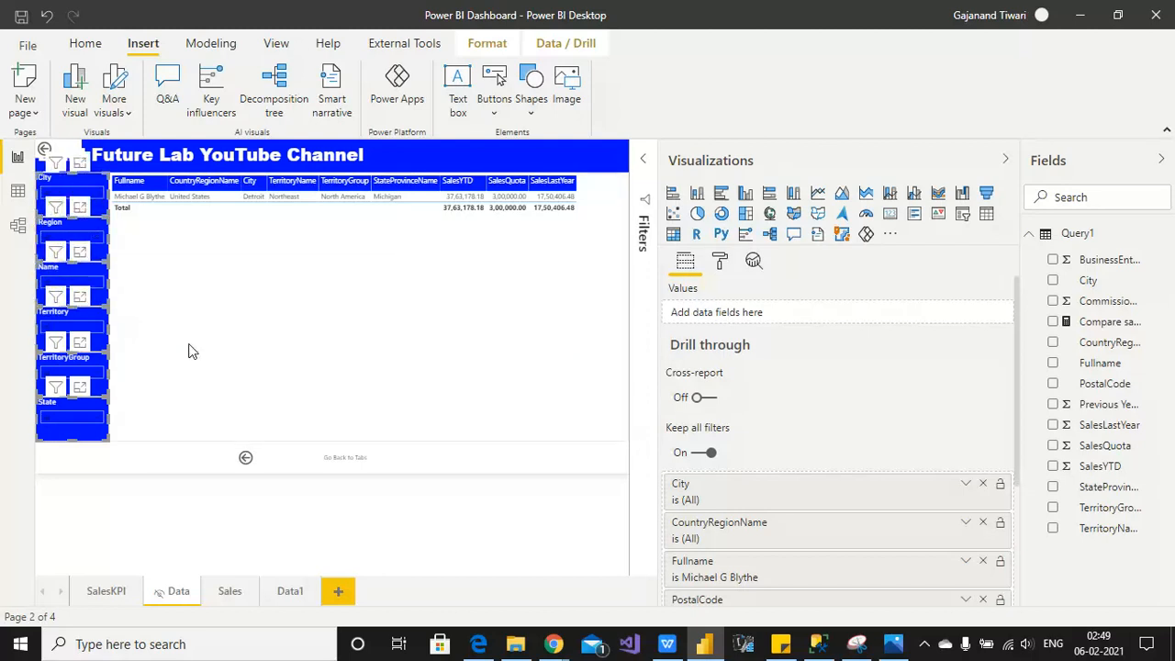
# Step: Paste the six copied slicers over the sidebar on the Data1 page without syncing them to the originals
pyautogui.click(290, 593)
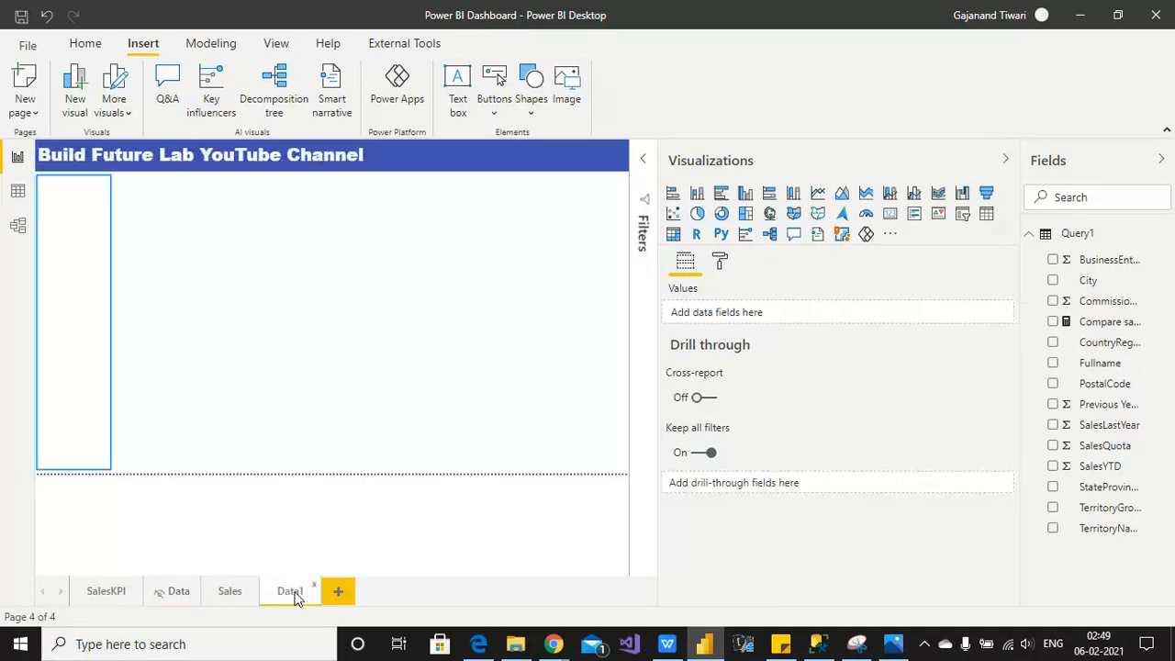
pyautogui.click(70, 248)
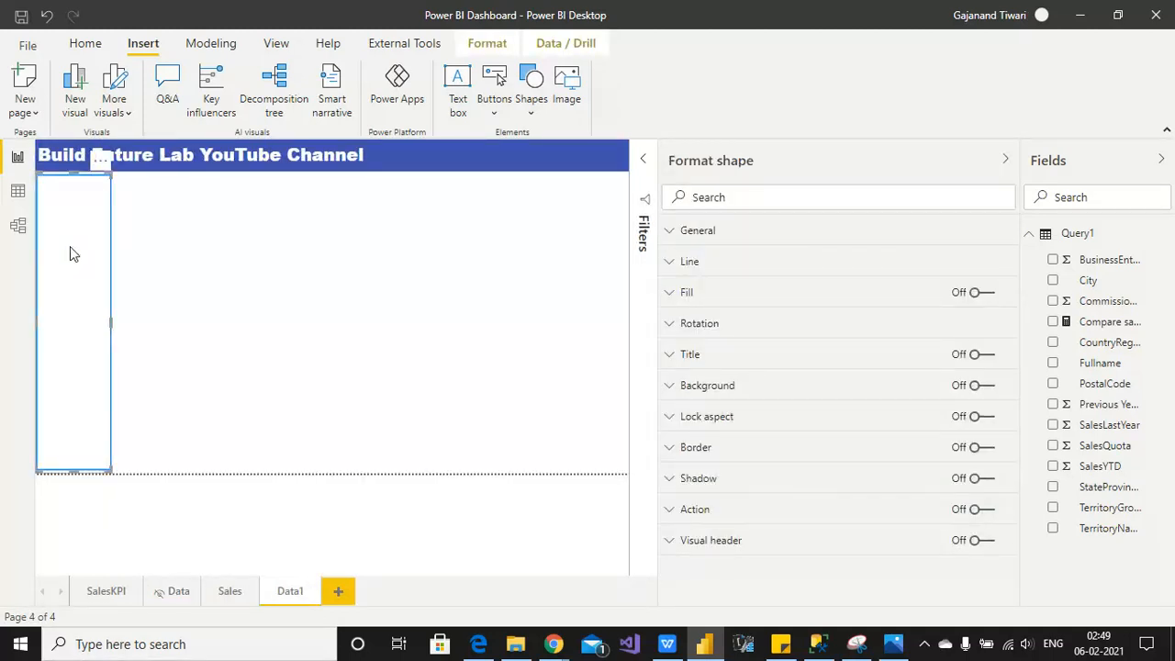
pyautogui.hotkey('ctrl', 'v')
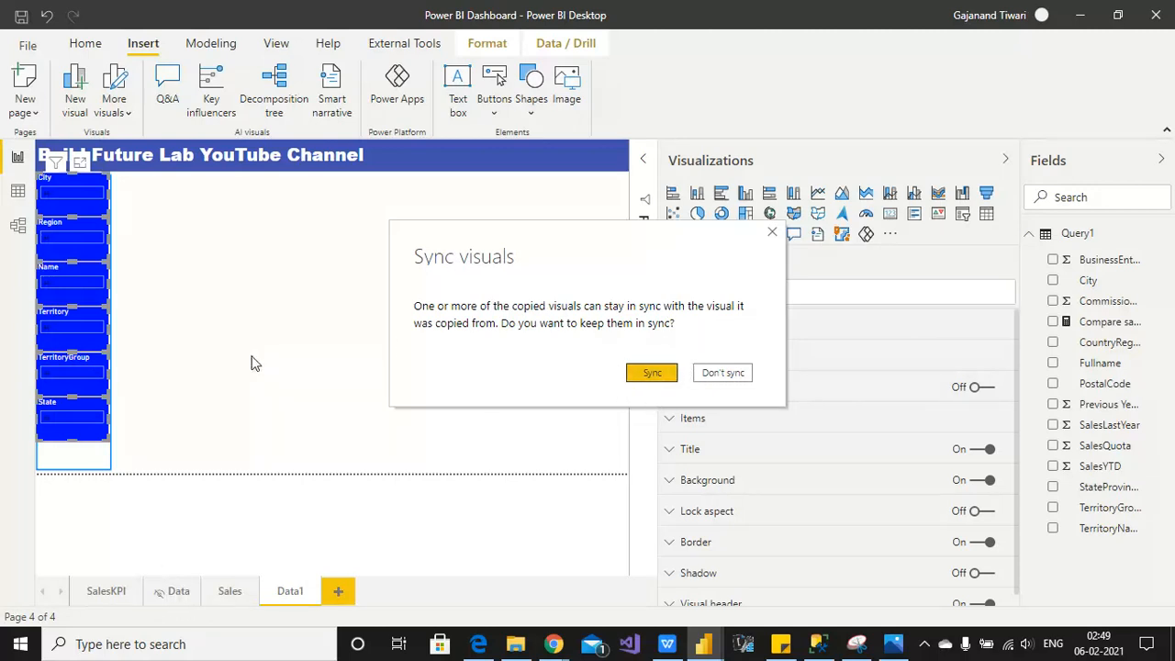
pyautogui.click(718, 377)
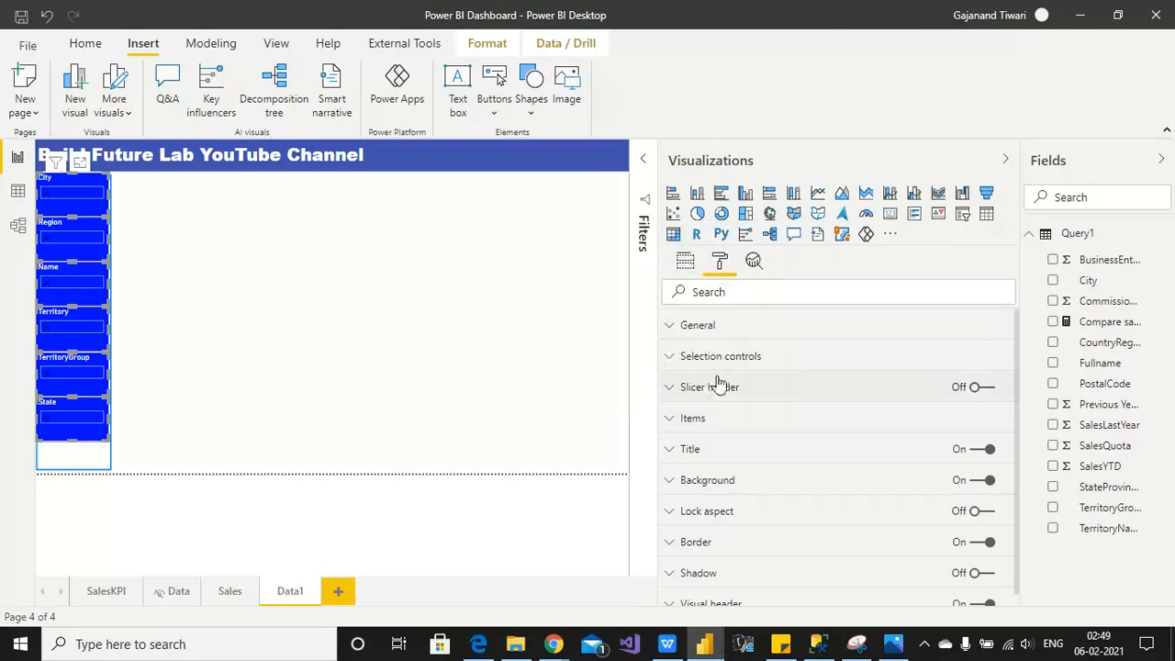
pyautogui.click(347, 294)
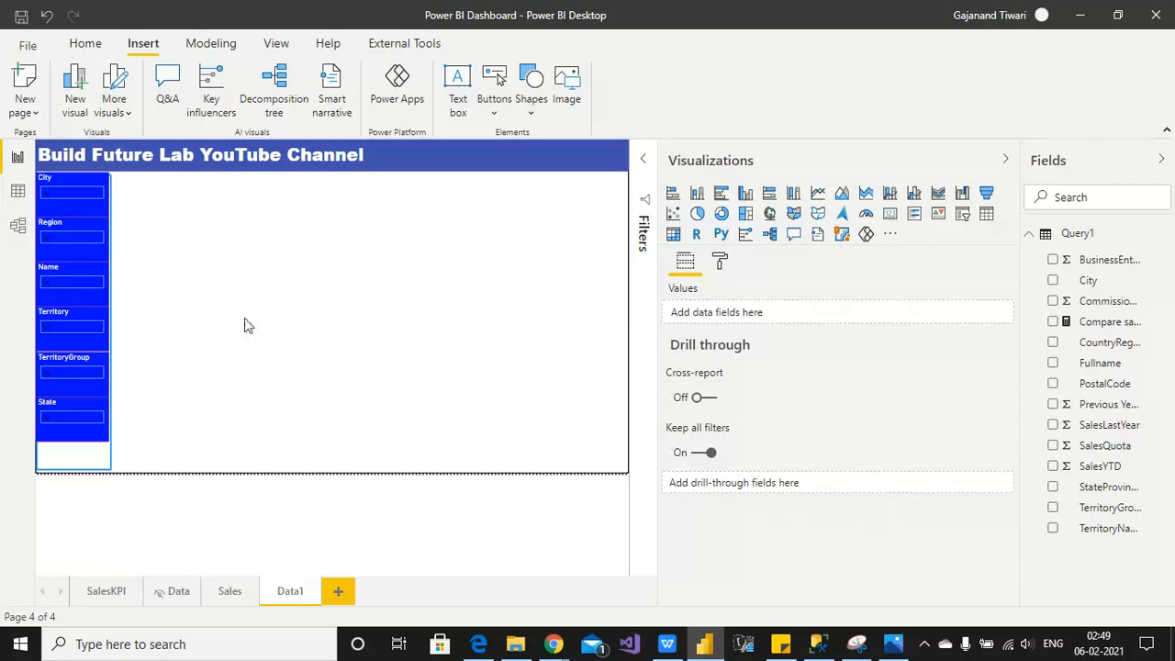
# Step: Examine the City slicer's selection controls, title and background formatting on the Data1 page
pyautogui.click(65, 189)
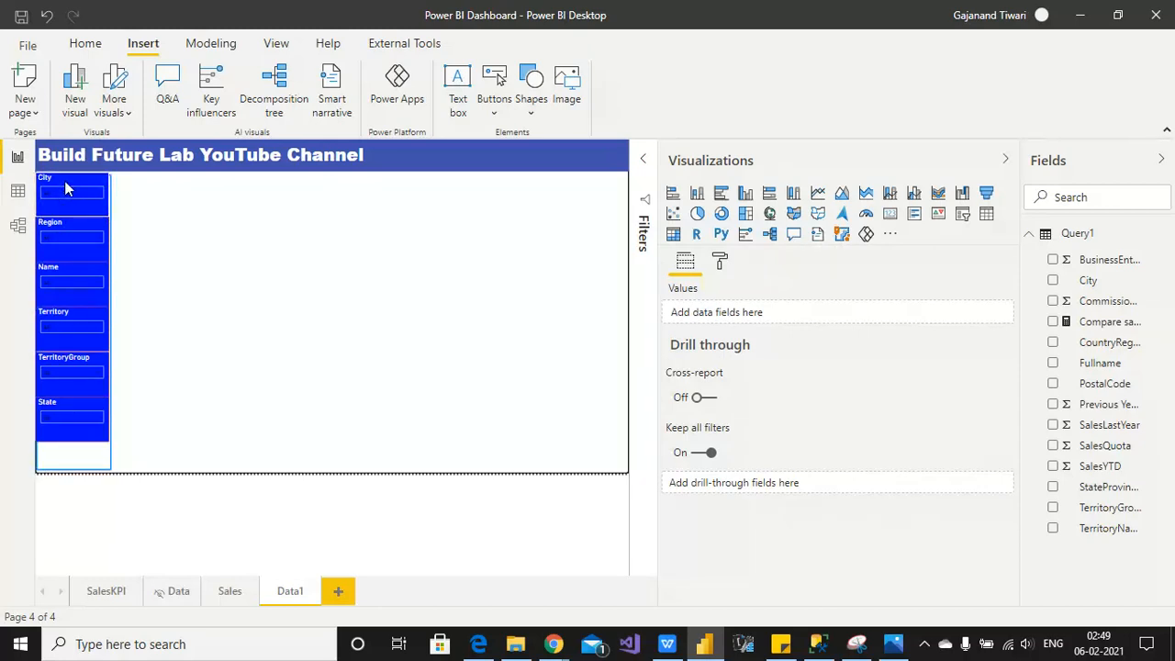
pyautogui.click(720, 262)
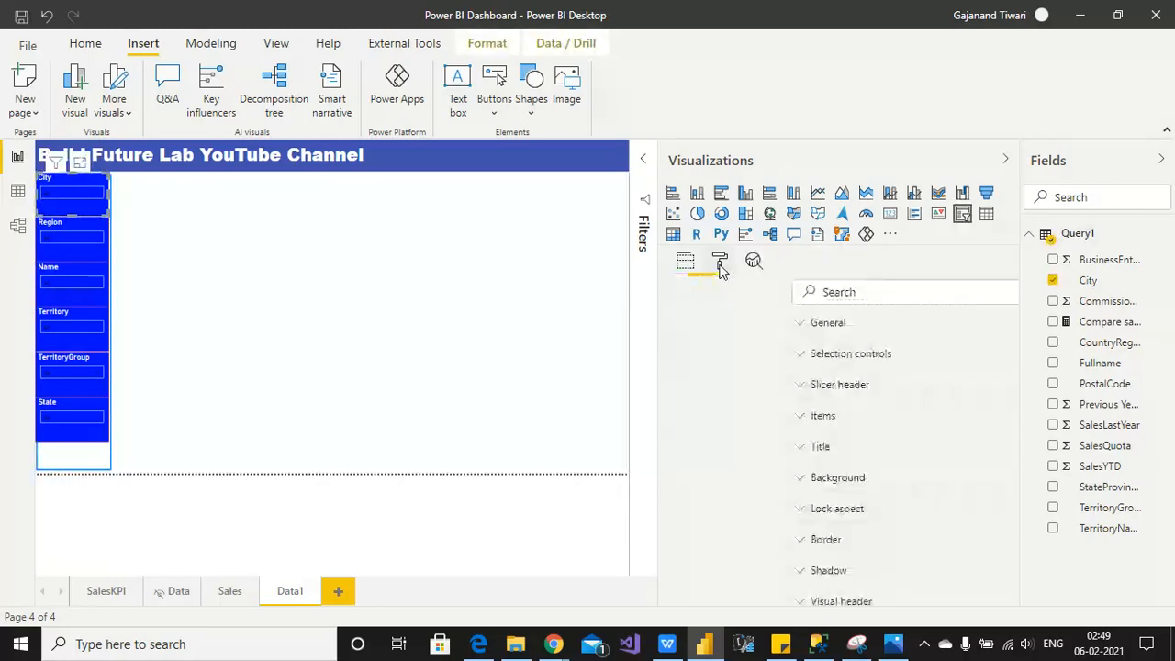
pyautogui.click(711, 358)
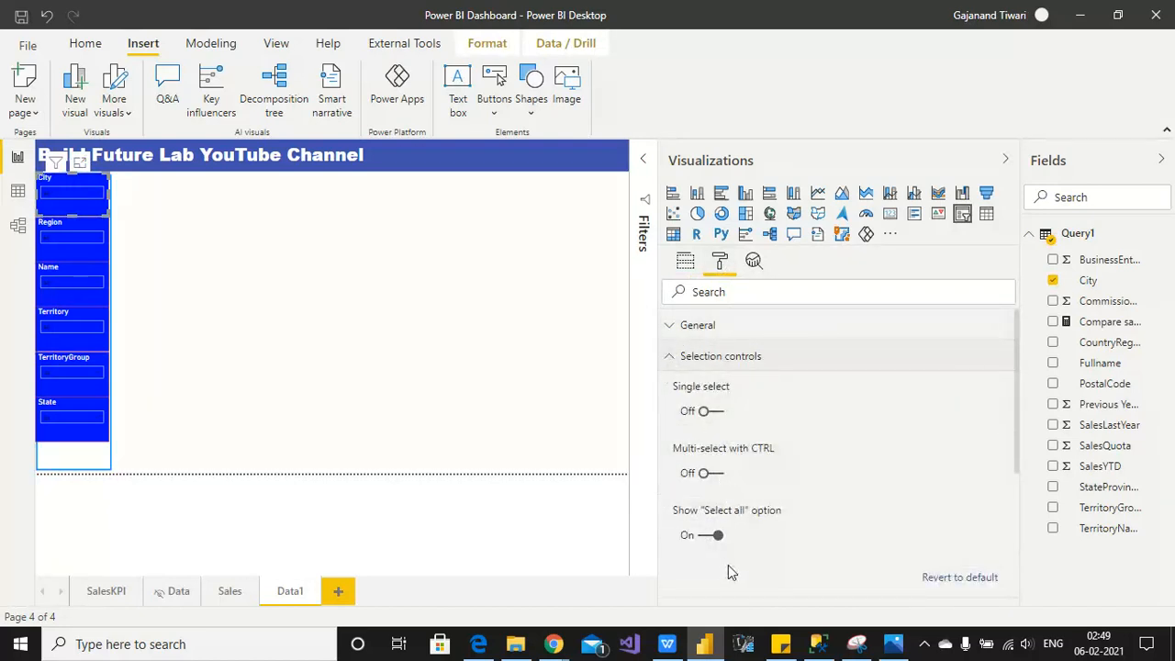
pyautogui.click(671, 356)
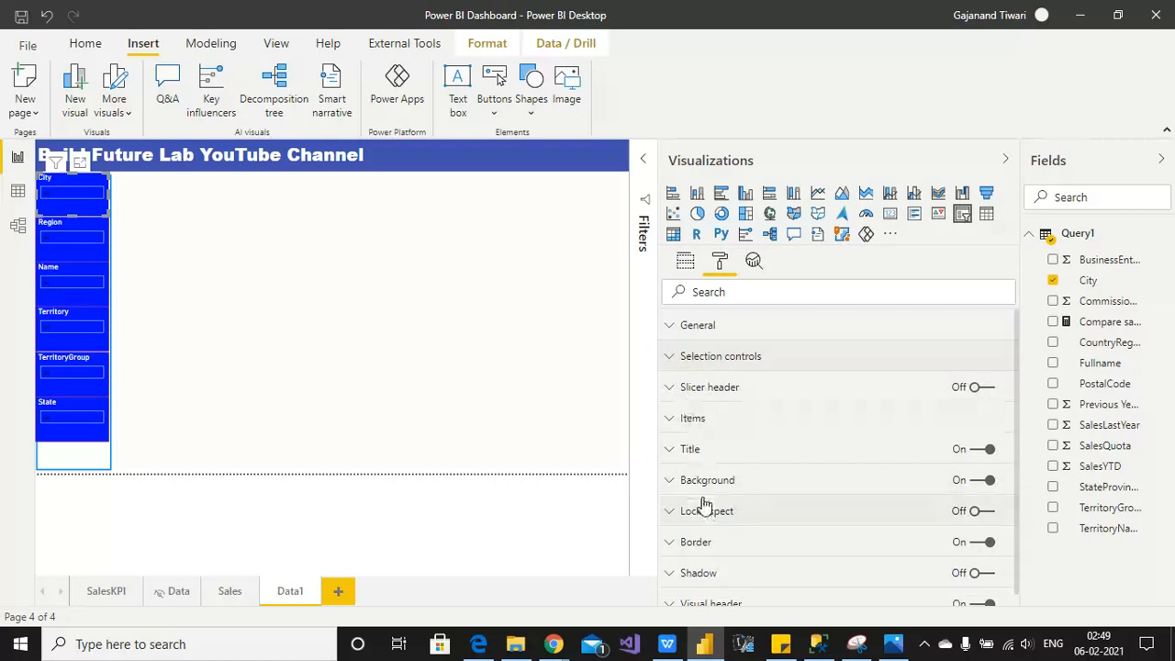
pyautogui.click(704, 449)
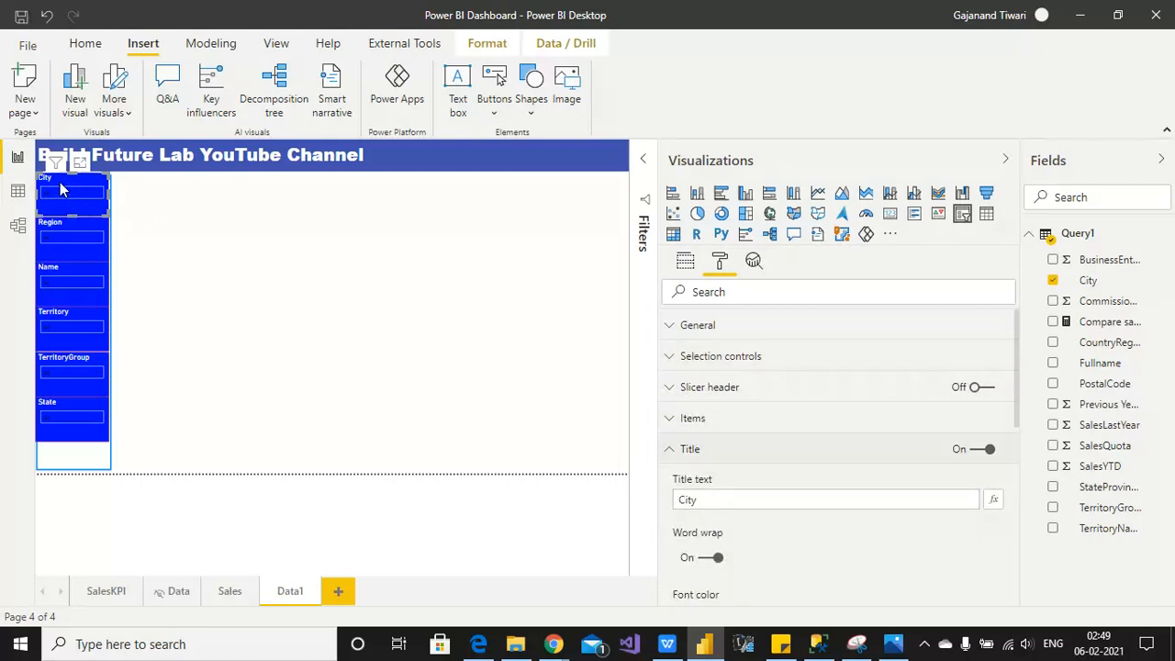
pyautogui.click(672, 454)
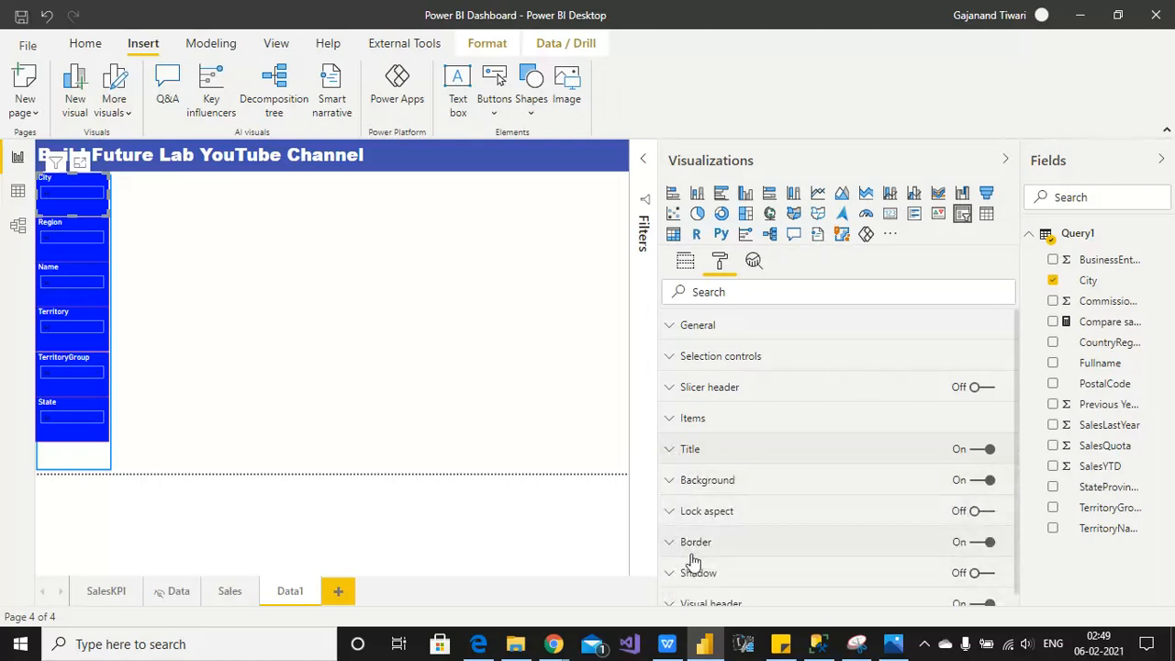
pyautogui.click(730, 486)
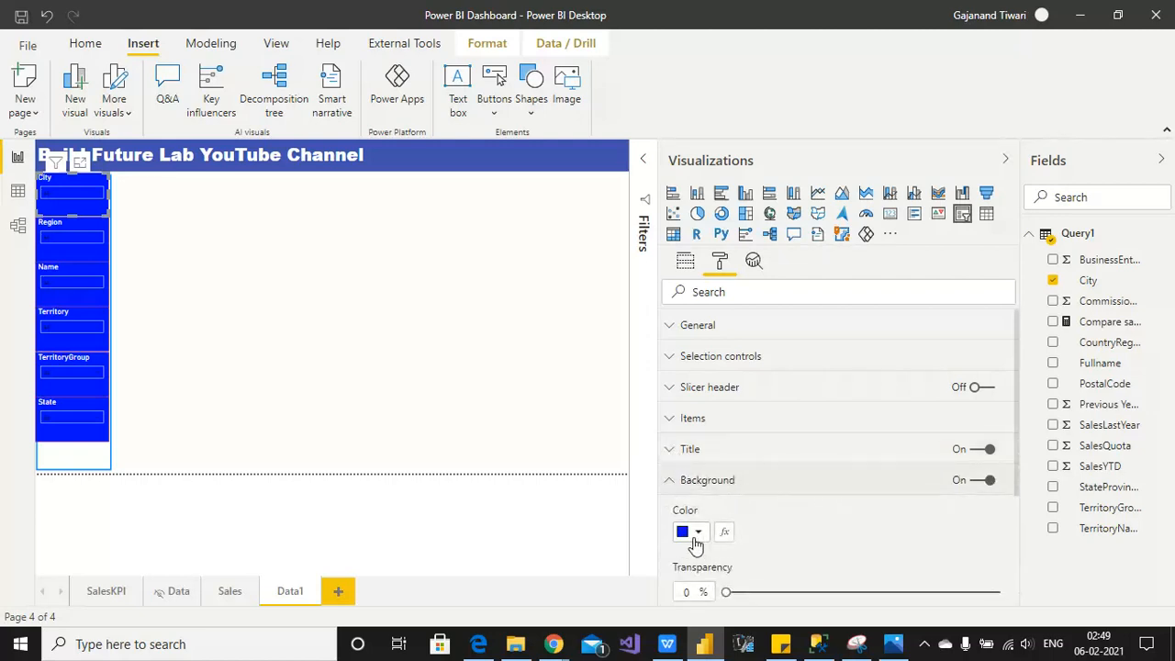
pyautogui.click(1007, 162)
pyautogui.click(505, 346)
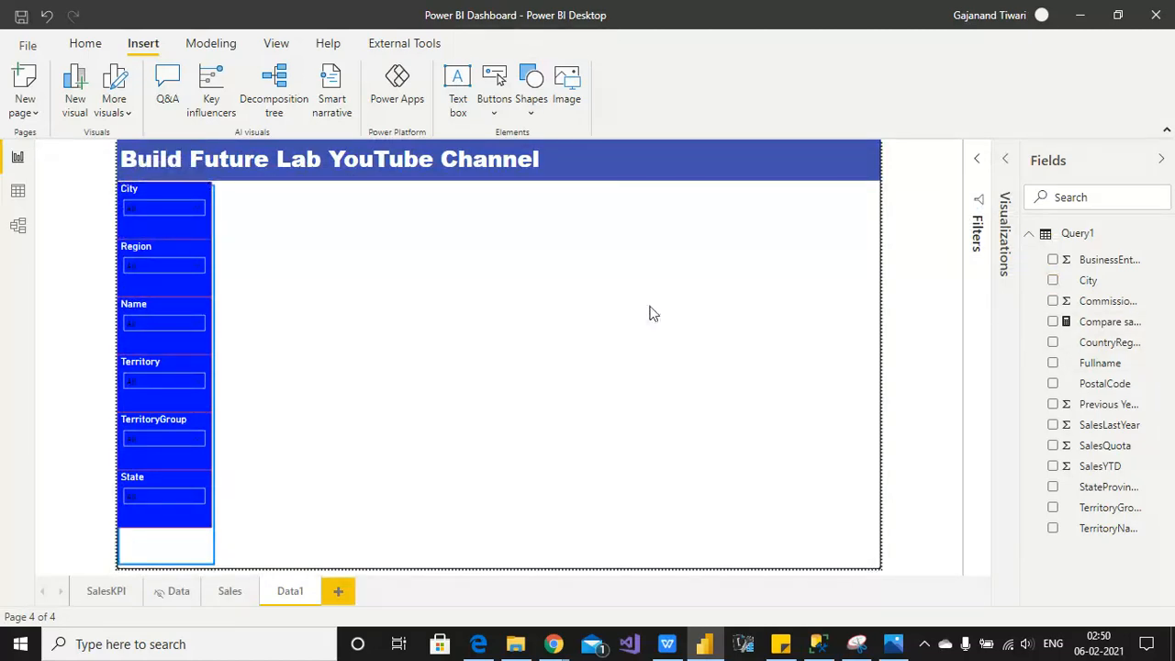
# Step: Insert a table visual beside the slicers and add the Fullname, City and TerritoryGroup fields to it
pyautogui.click(1007, 159)
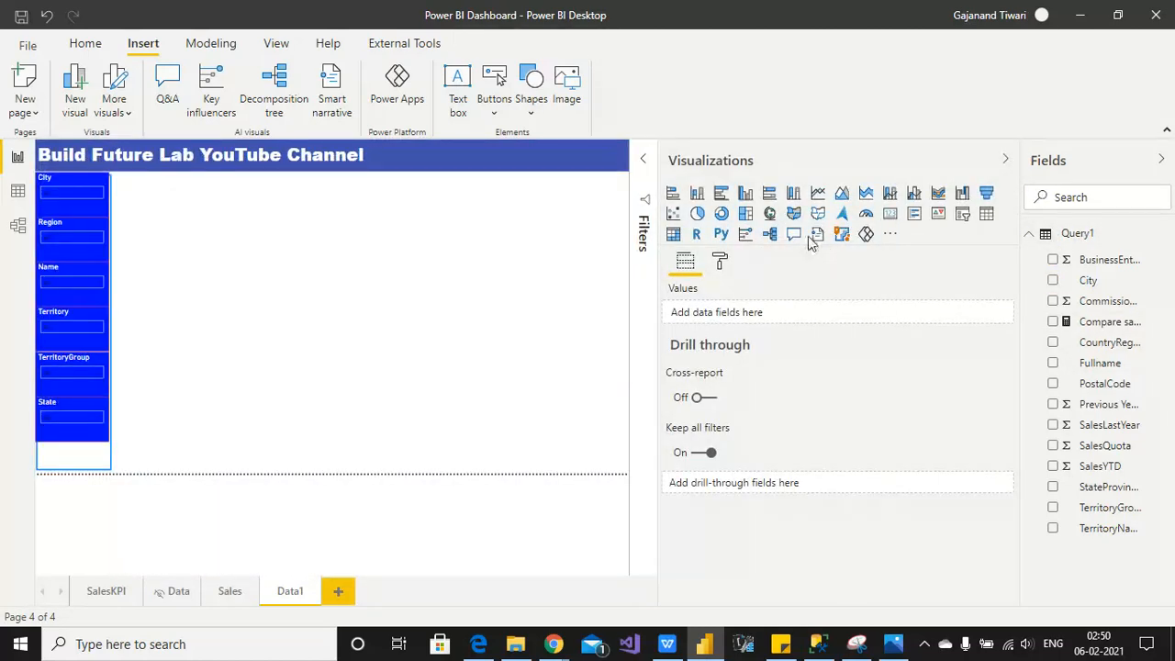
pyautogui.click(986, 213)
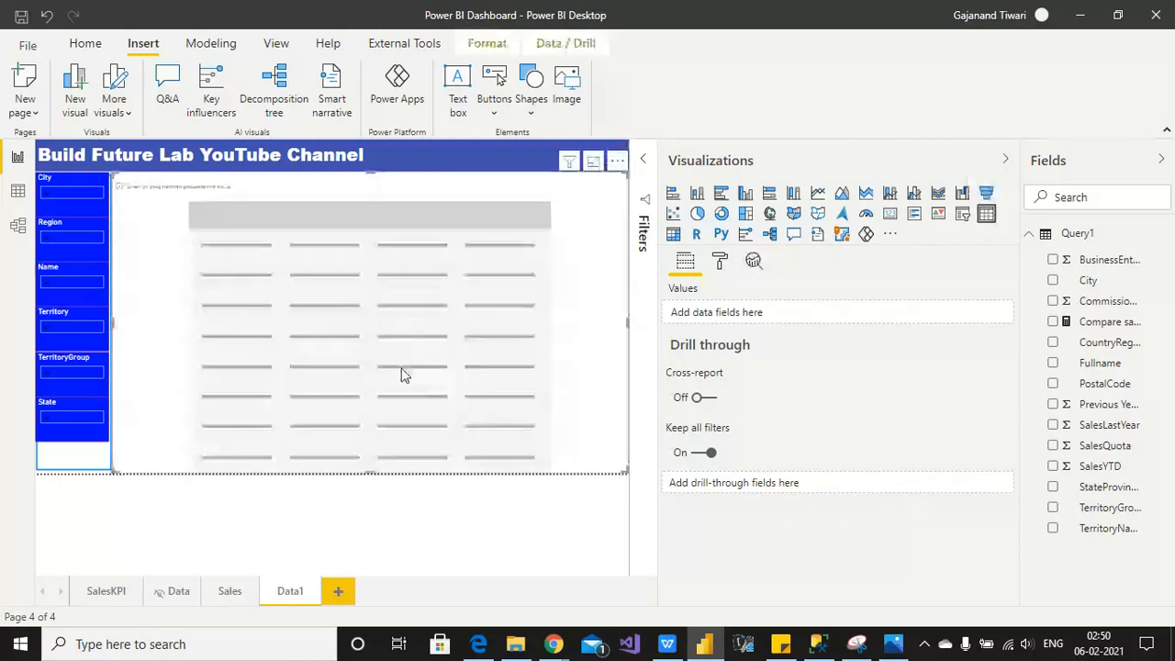
pyautogui.click(1005, 159)
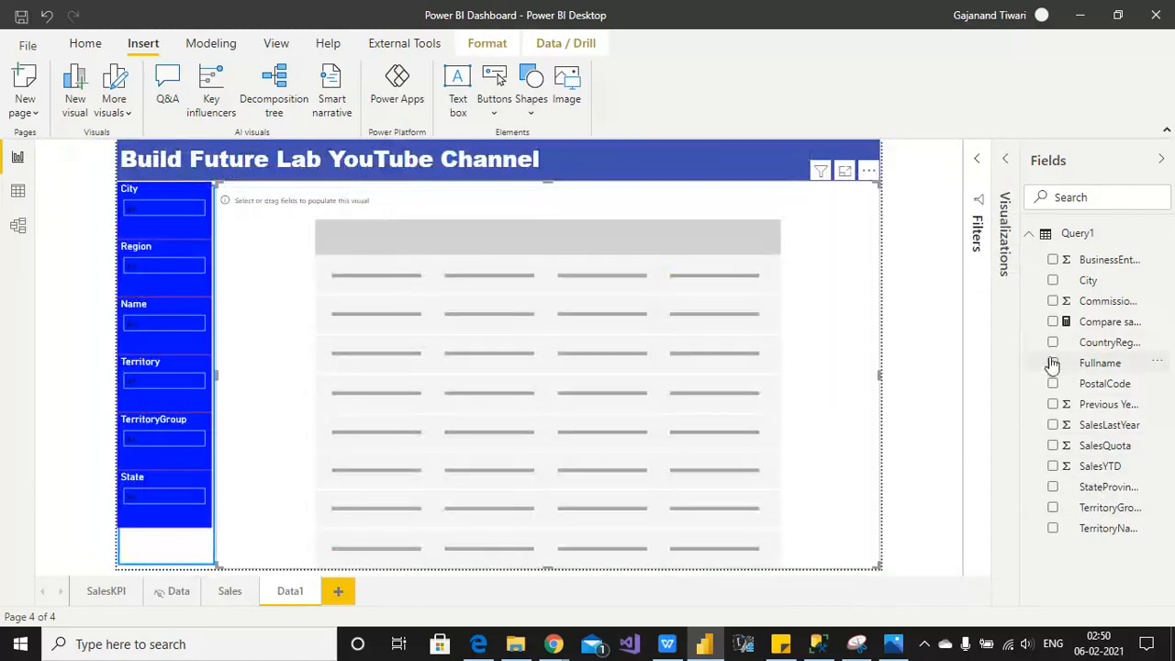
pyautogui.click(1053, 364)
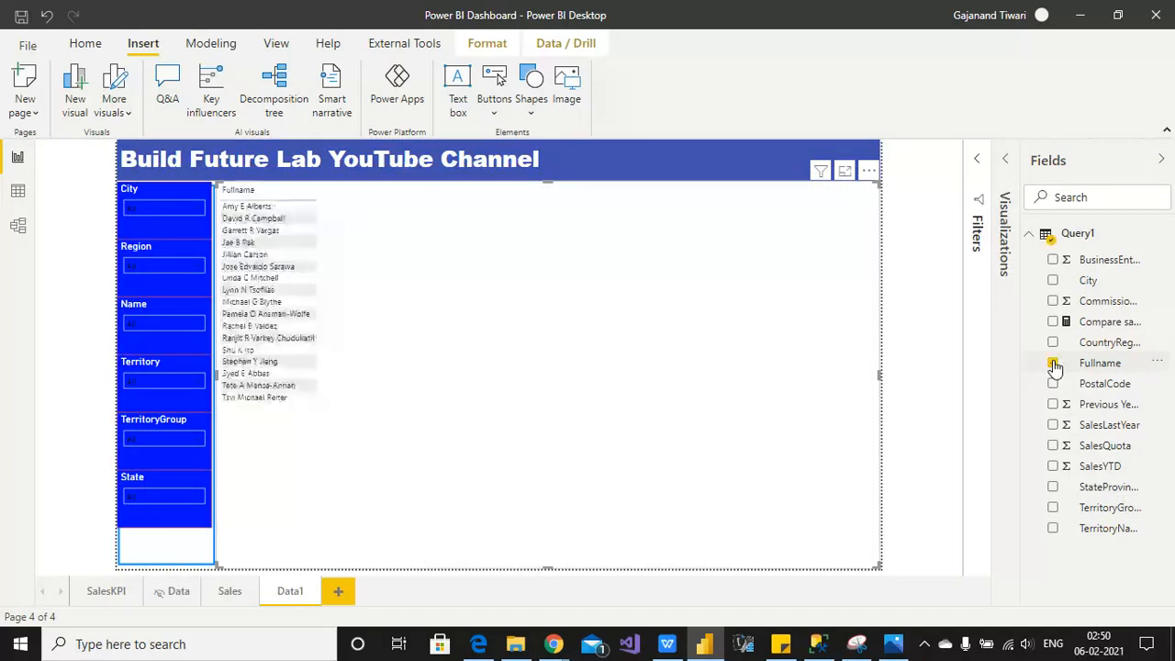
pyautogui.click(1053, 280)
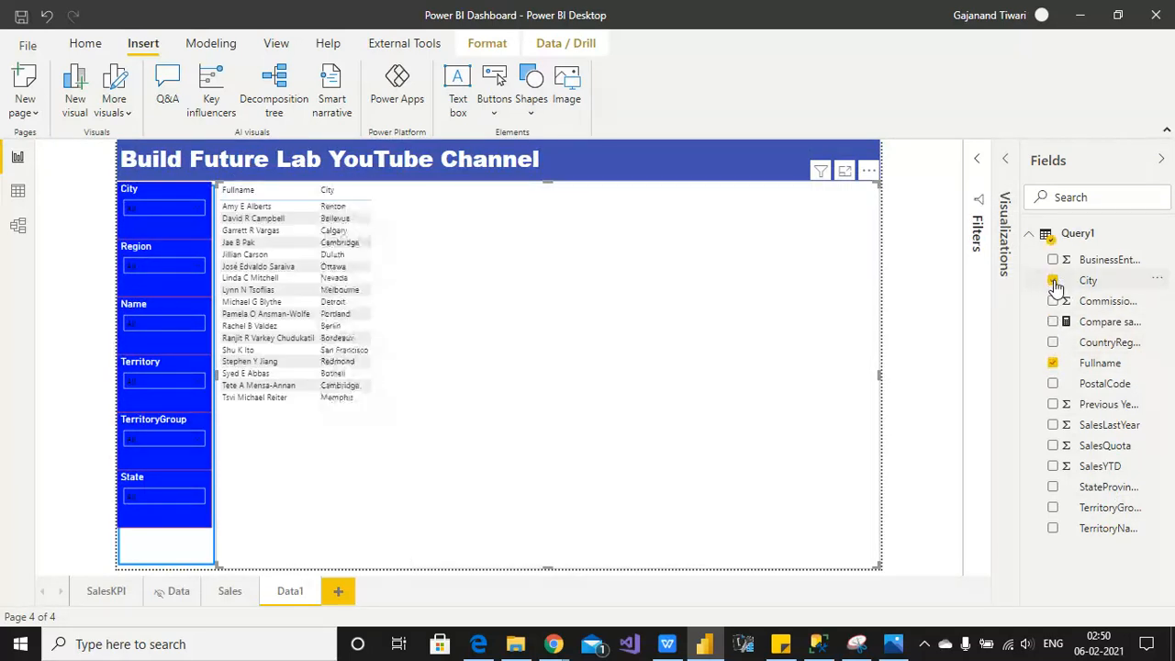
pyautogui.click(1053, 507)
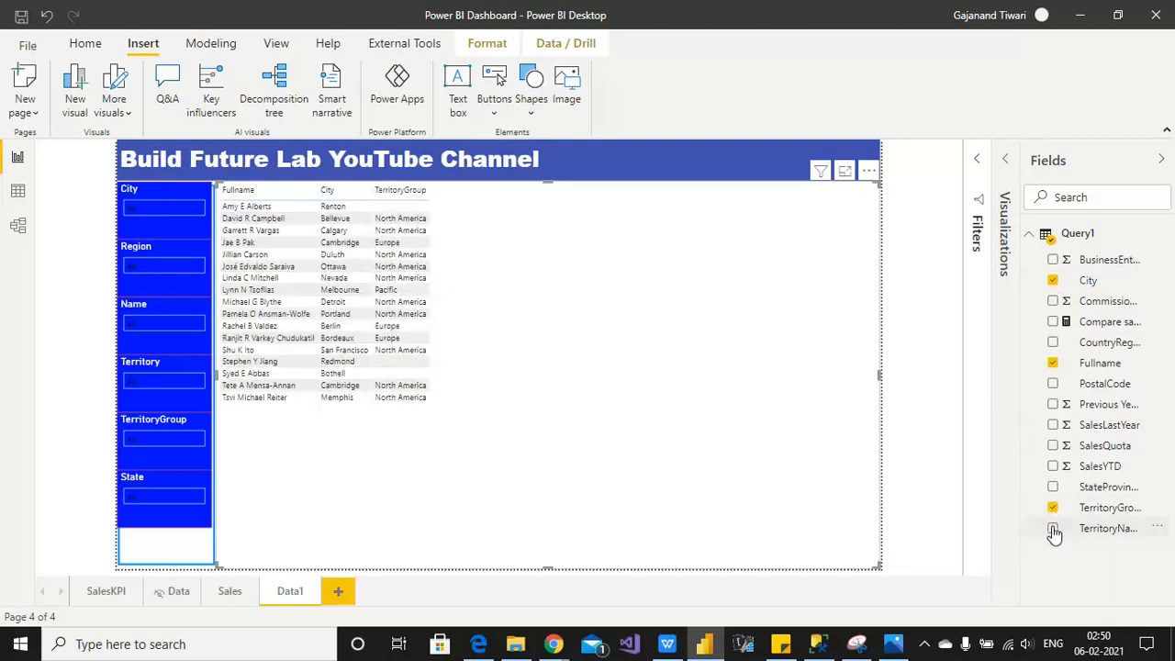
# Step: Add the TerritoryName, StateProvinceName, SalesYTD, SalesQuota, SalesLastYear, Previous Years and CountryRegionName fields to the table
pyautogui.click(1053, 487)
pyautogui.click(1053, 466)
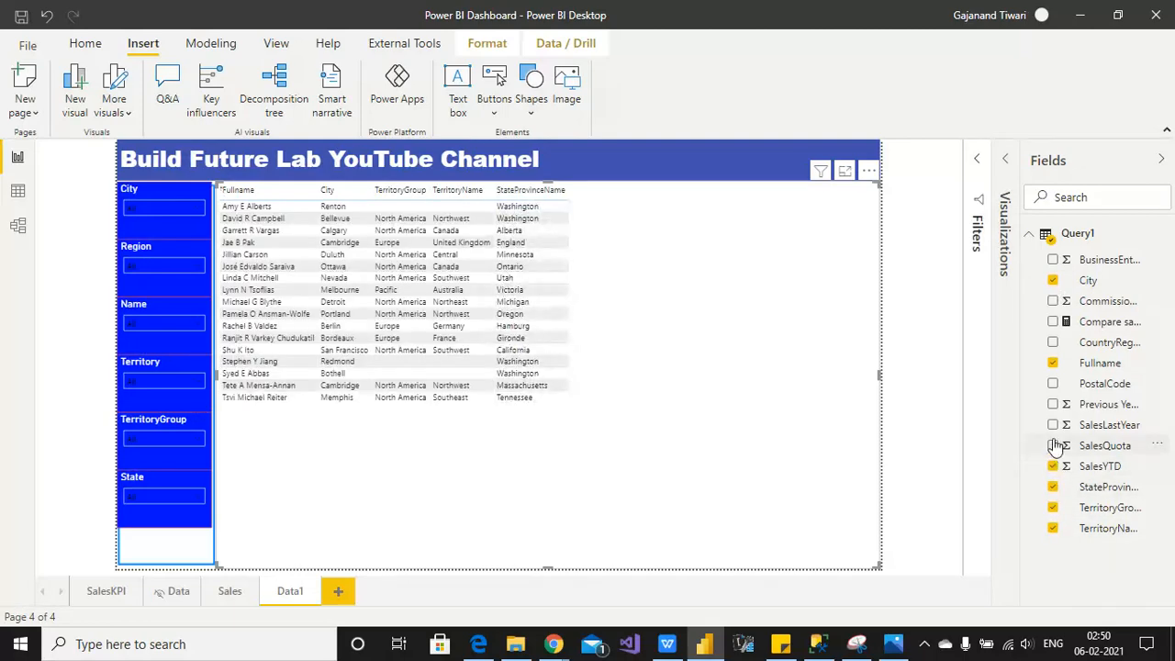
pyautogui.click(1052, 446)
pyautogui.click(1053, 425)
pyautogui.click(1053, 404)
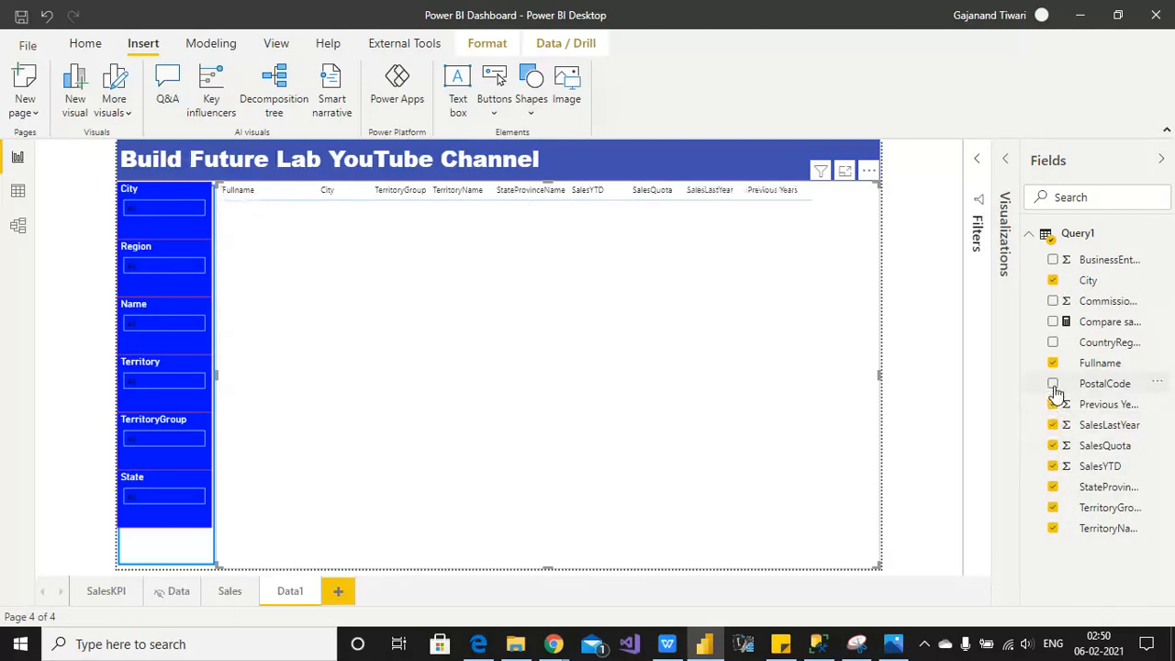
pyautogui.click(1053, 341)
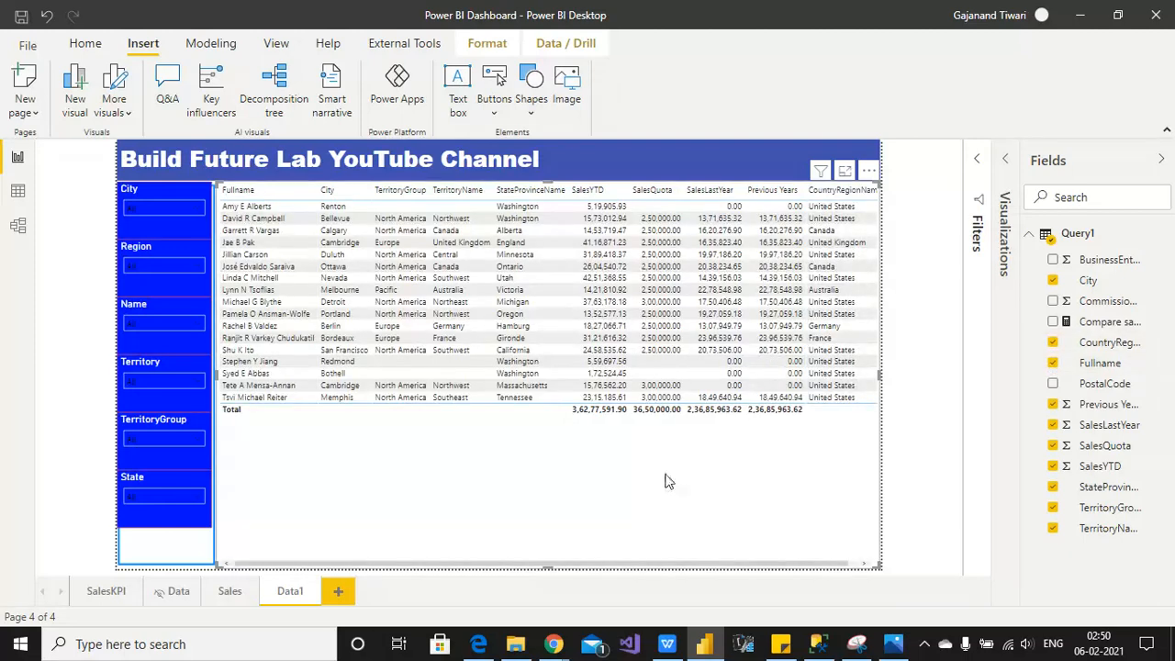
# Step: Format the table's column headers with a white font colour and a dark blue theme background colour
pyautogui.click(1006, 164)
pyautogui.click(720, 266)
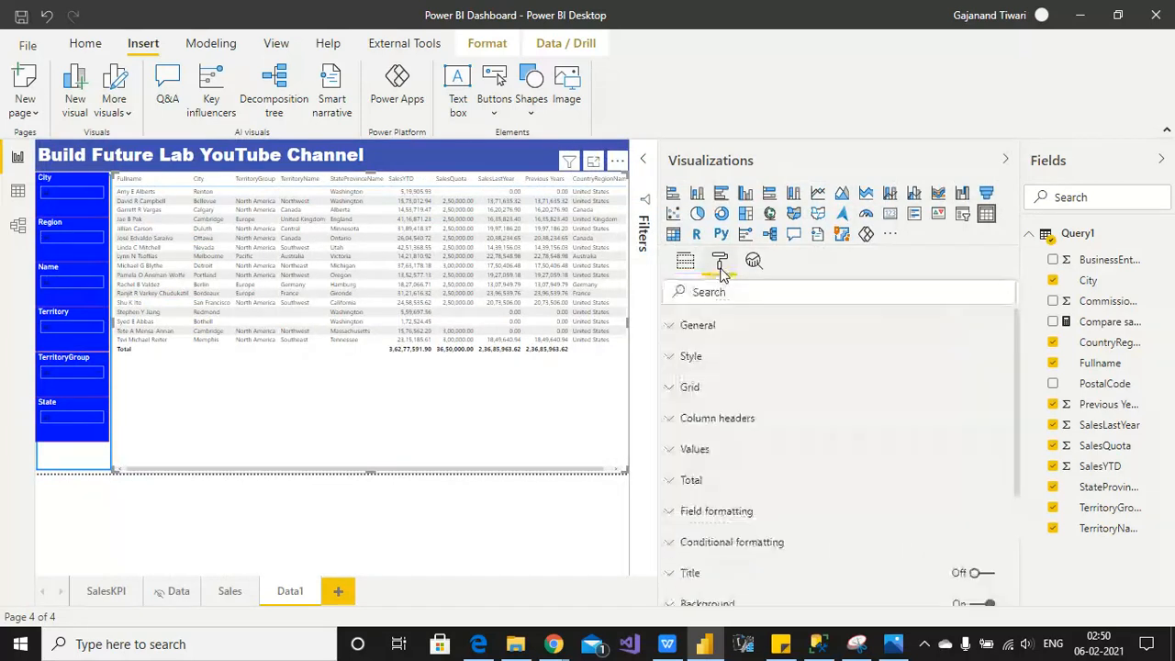
pyautogui.click(721, 424)
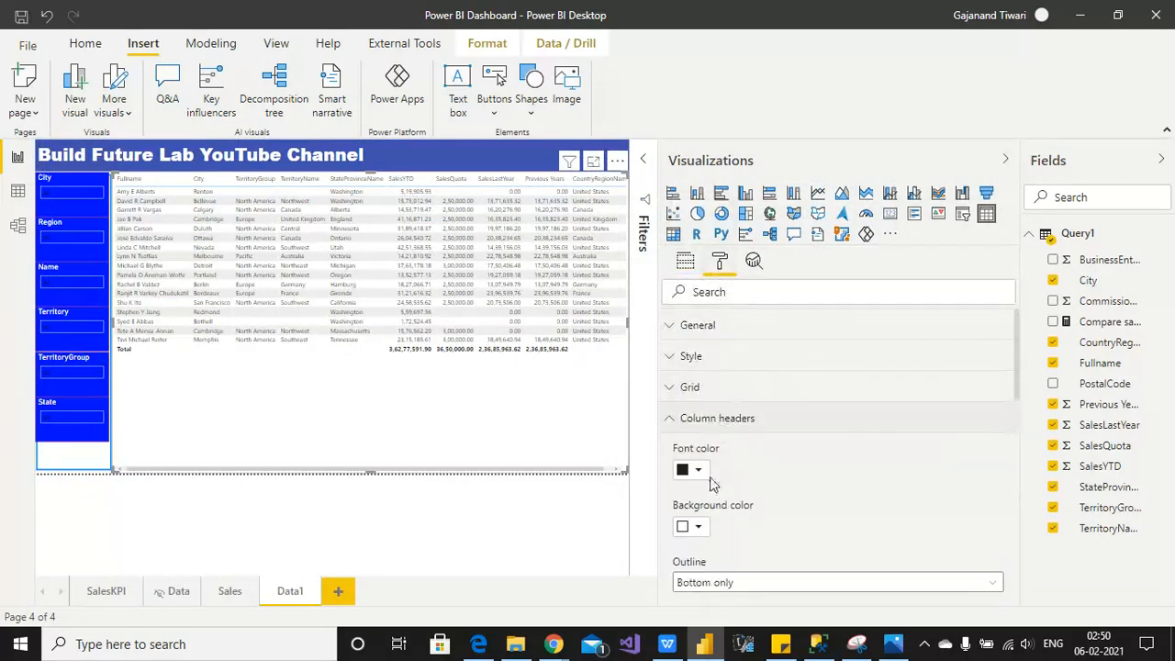
pyautogui.click(698, 470)
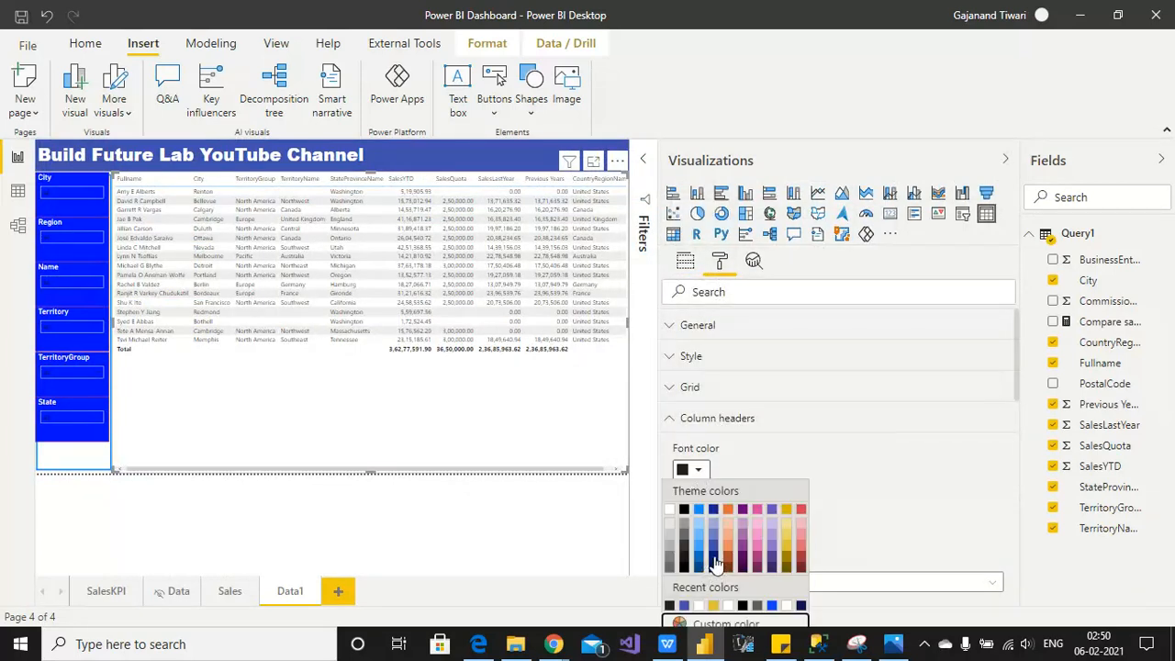
pyautogui.click(714, 565)
pyautogui.click(699, 537)
pyautogui.click(805, 506)
pyautogui.click(699, 473)
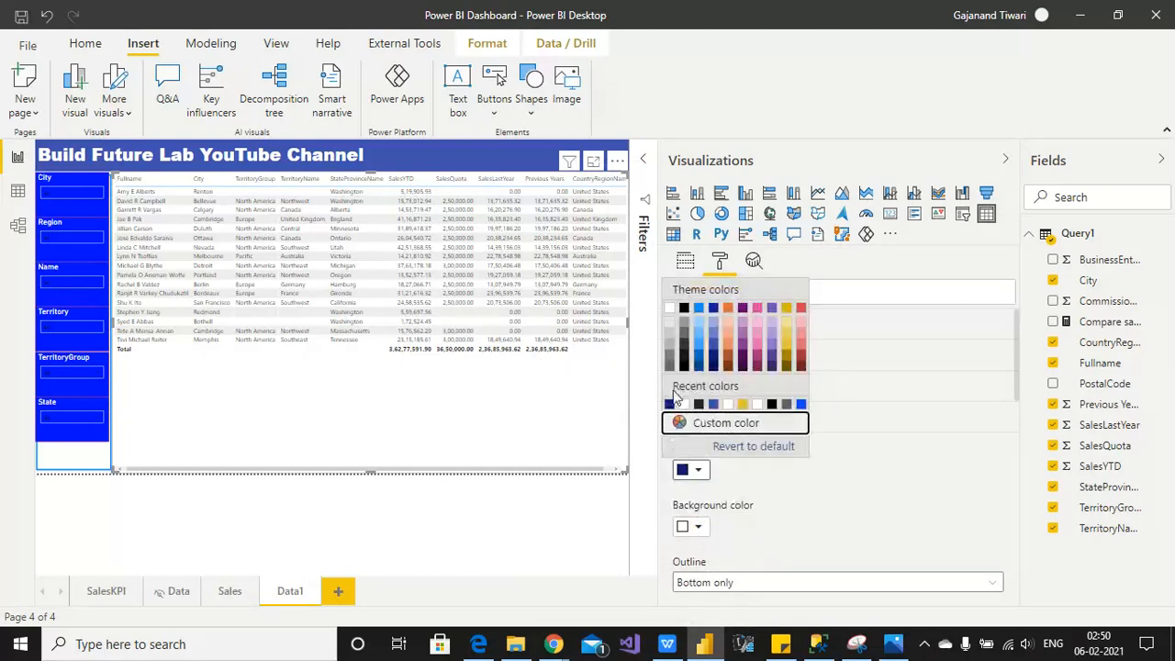
pyautogui.click(669, 309)
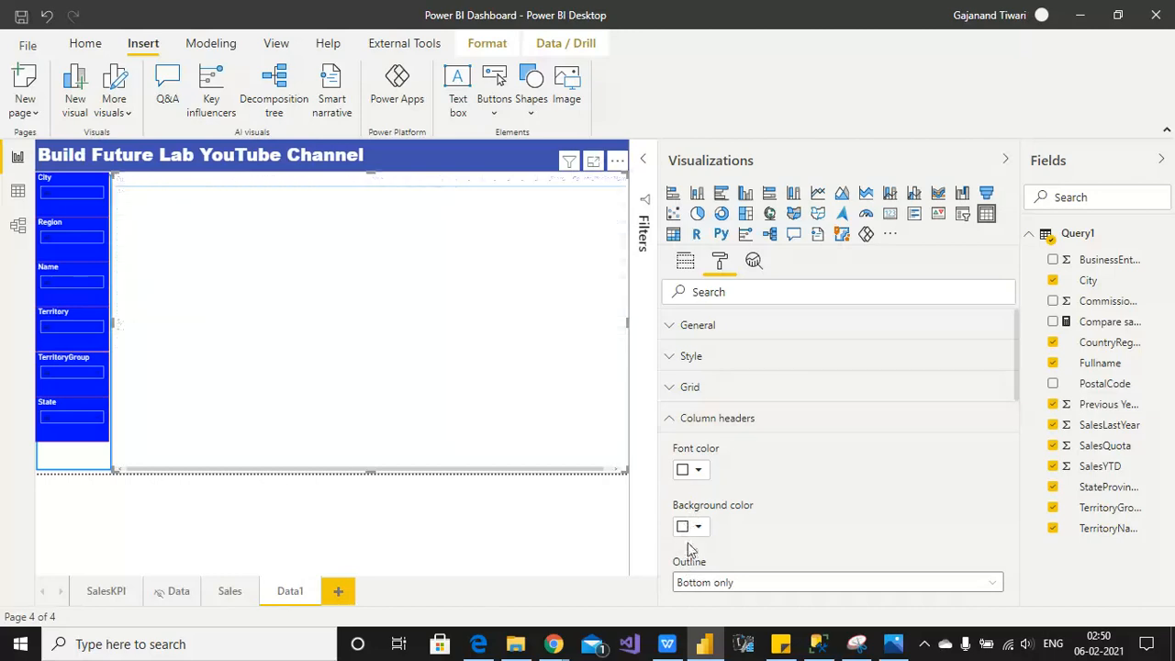
pyautogui.click(698, 532)
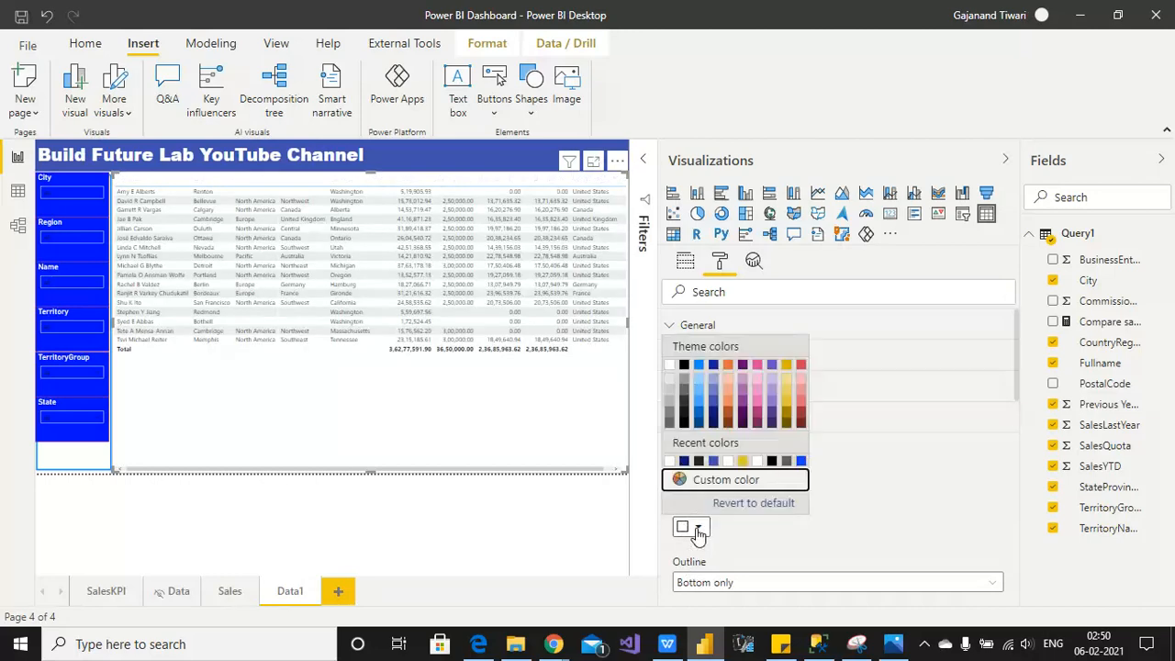
pyautogui.click(714, 366)
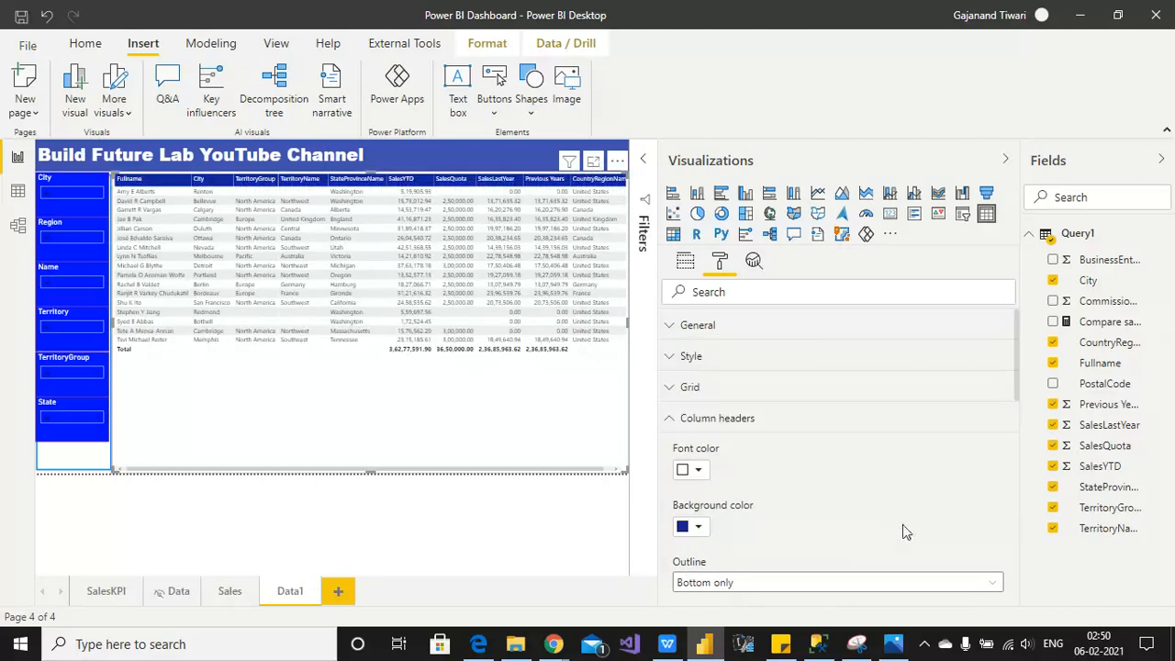
# Step: Set the text size of the table's column headers to 13 pt
pyautogui.moveTo(1022, 358); pyautogui.dragTo(1021, 465)
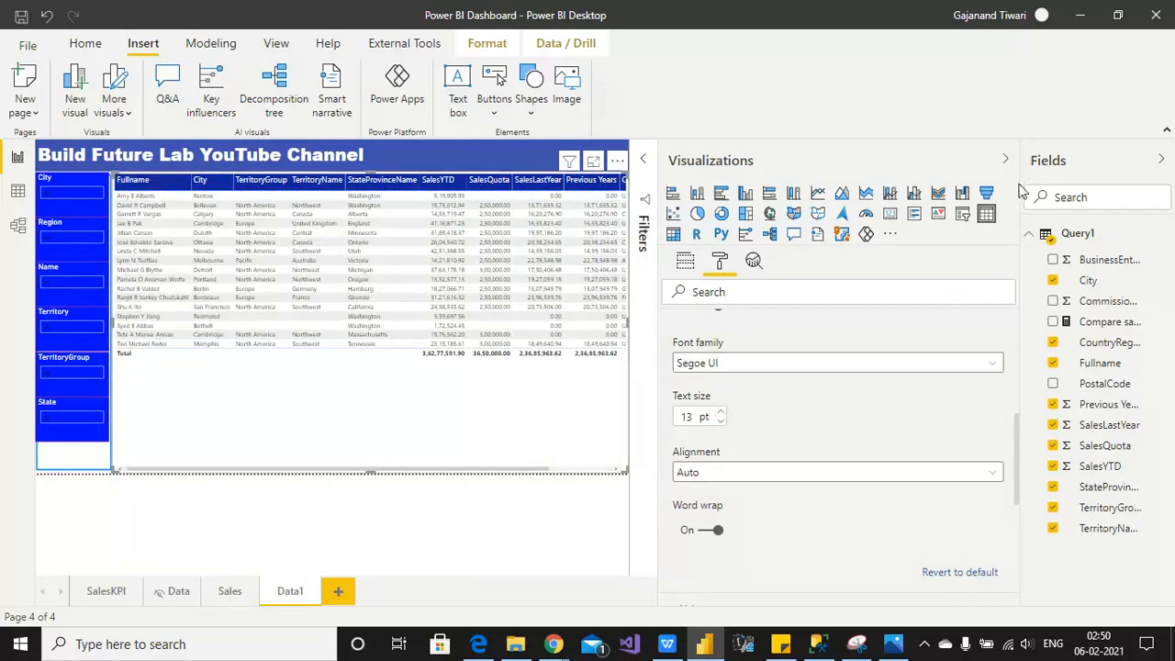
pyautogui.click(1005, 160)
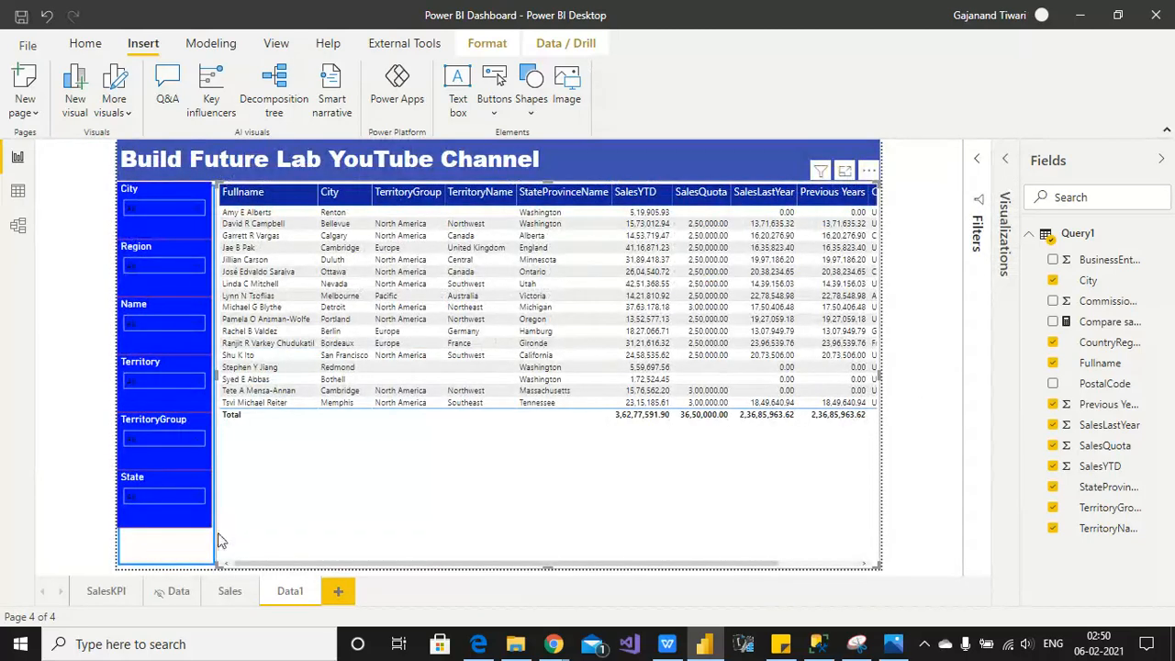
# Step: Shorten the sidebar shape and the table so that both end just below the State slicer
pyautogui.click(168, 564)
pyautogui.moveTo(168, 563); pyautogui.dragTo(170, 532)
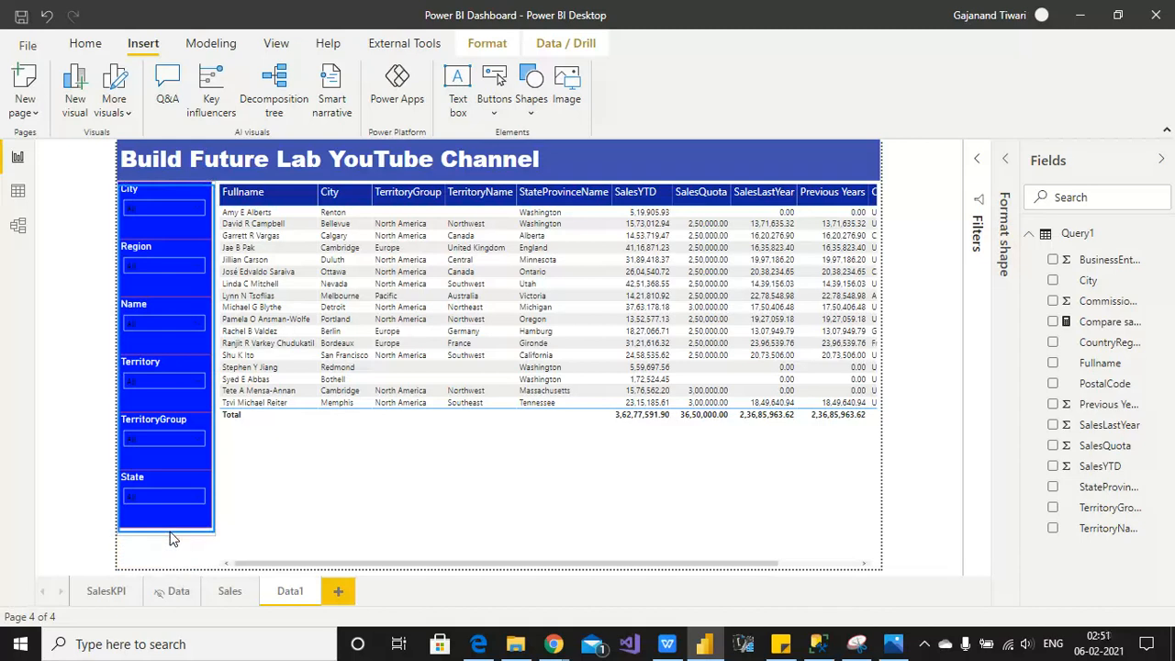
pyautogui.click(551, 565)
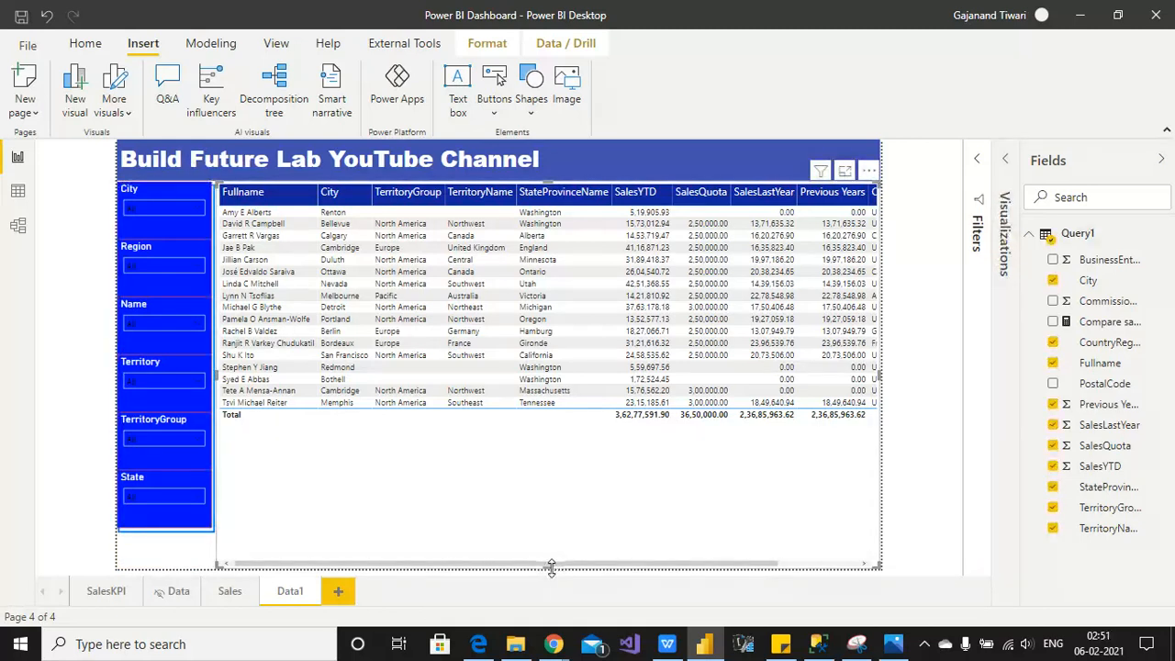
pyautogui.moveTo(551, 549); pyautogui.dragTo(548, 524)
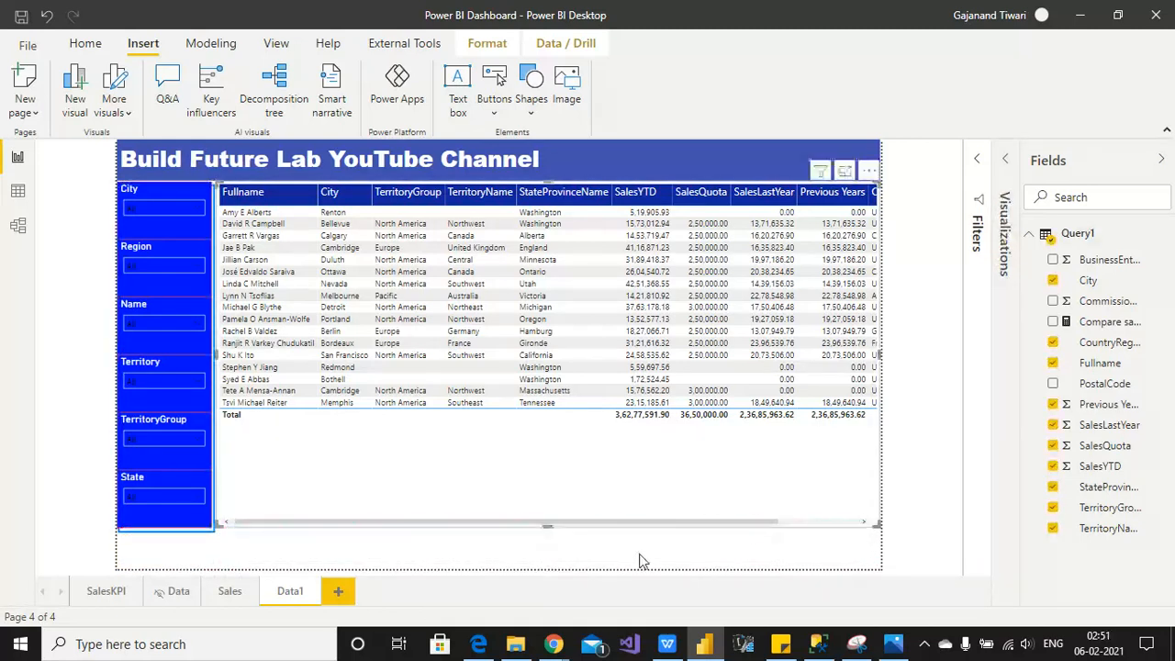
# Step: Add City, Fullname, PostalCode, TerritoryName, TerritoryGroup and StateProvinceName as drill-through fields of the Data1 page
pyautogui.click(1007, 161)
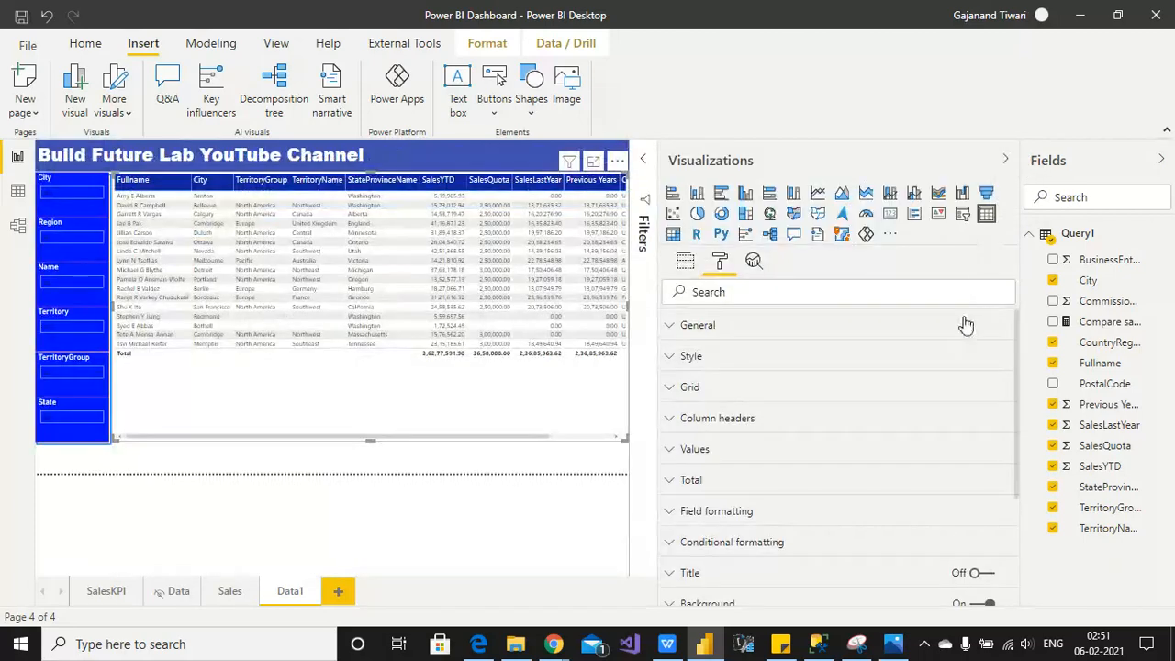
pyautogui.click(685, 263)
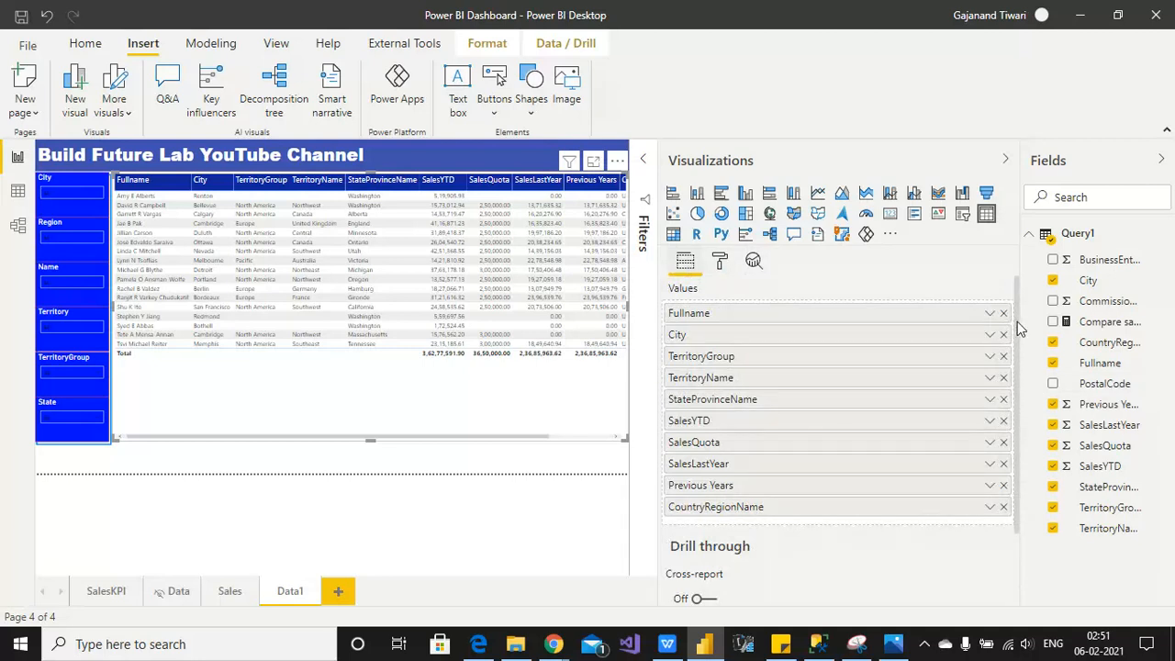
pyautogui.scroll(-2, 1017, 323)
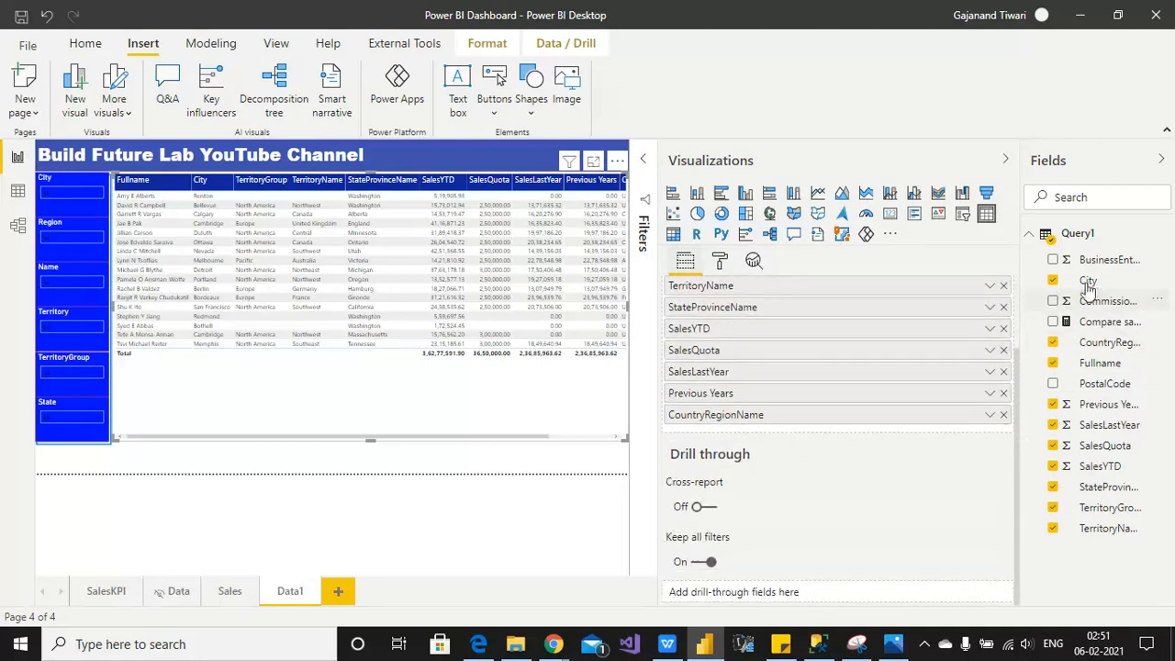
pyautogui.moveTo(810, 585); pyautogui.dragTo(794, 592)
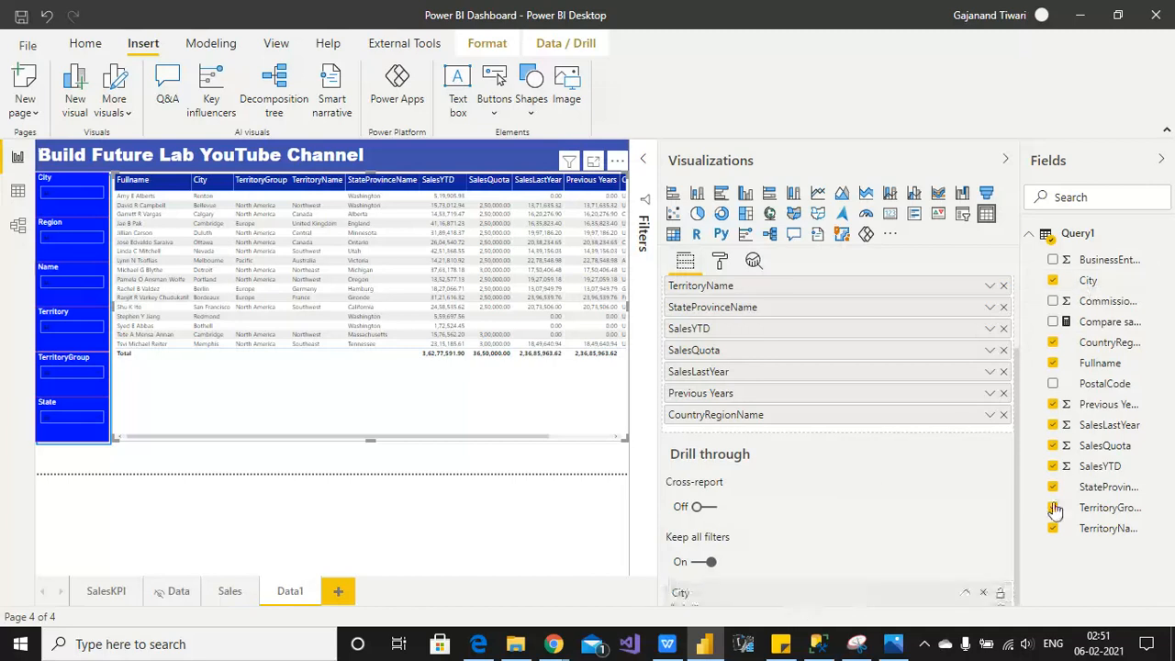
pyautogui.moveTo(1100, 363); pyautogui.dragTo(817, 597)
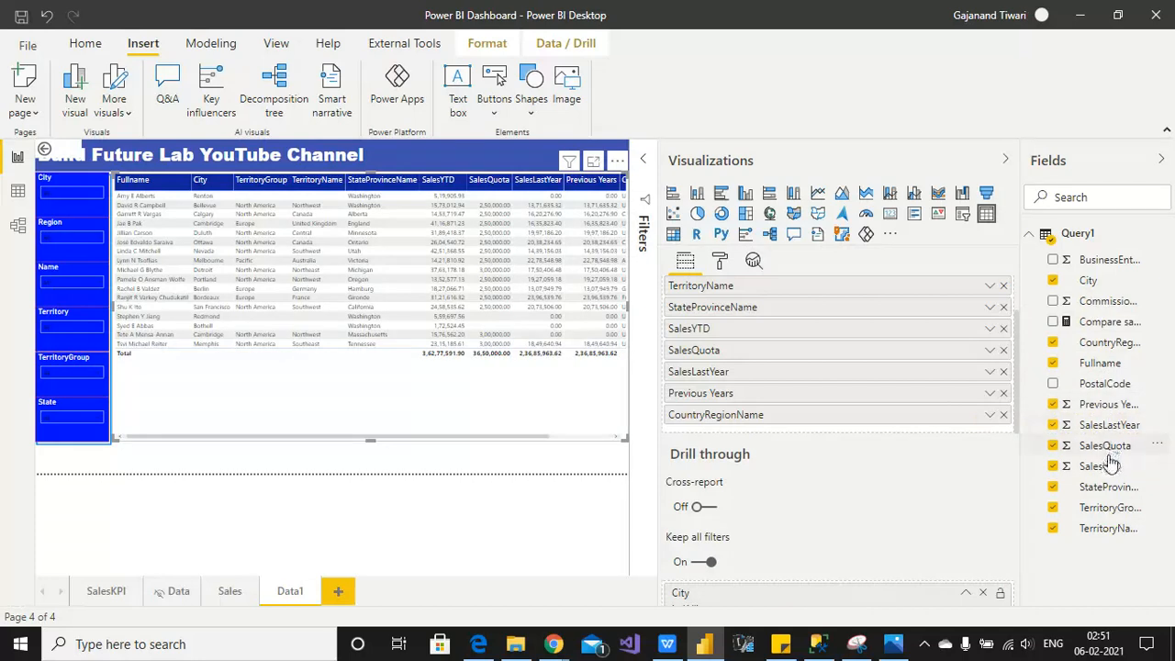
pyautogui.moveTo(1079, 410); pyautogui.dragTo(822, 596)
pyautogui.moveTo(1010, 556); pyautogui.dragTo(803, 606)
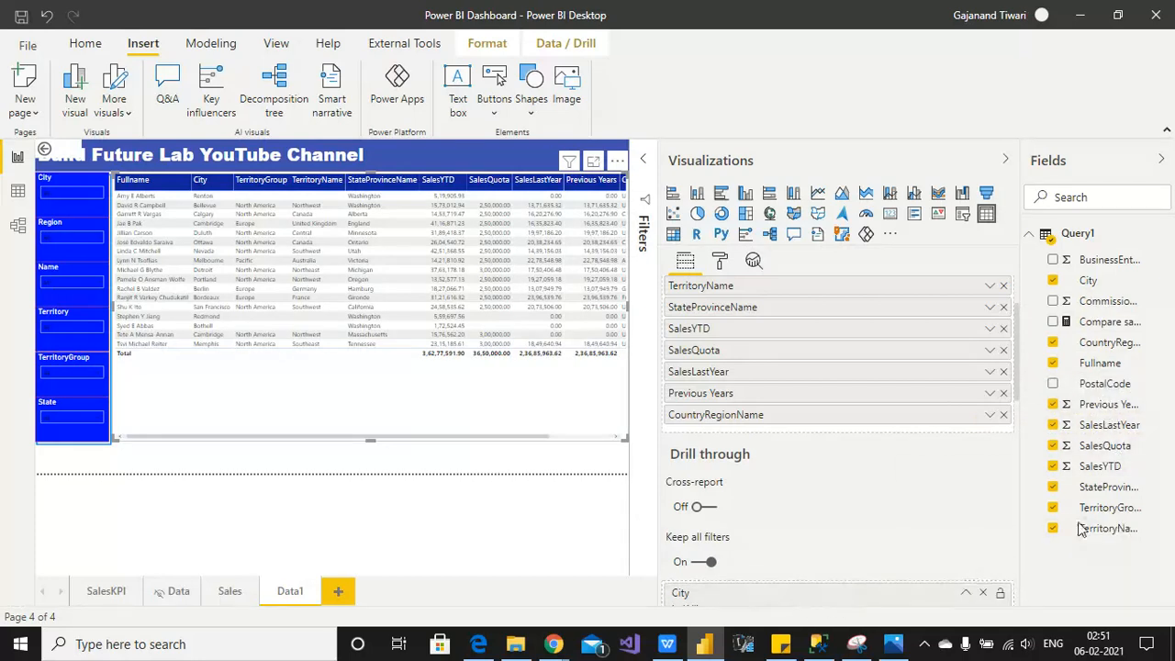
pyautogui.moveTo(1104, 513); pyautogui.dragTo(844, 611)
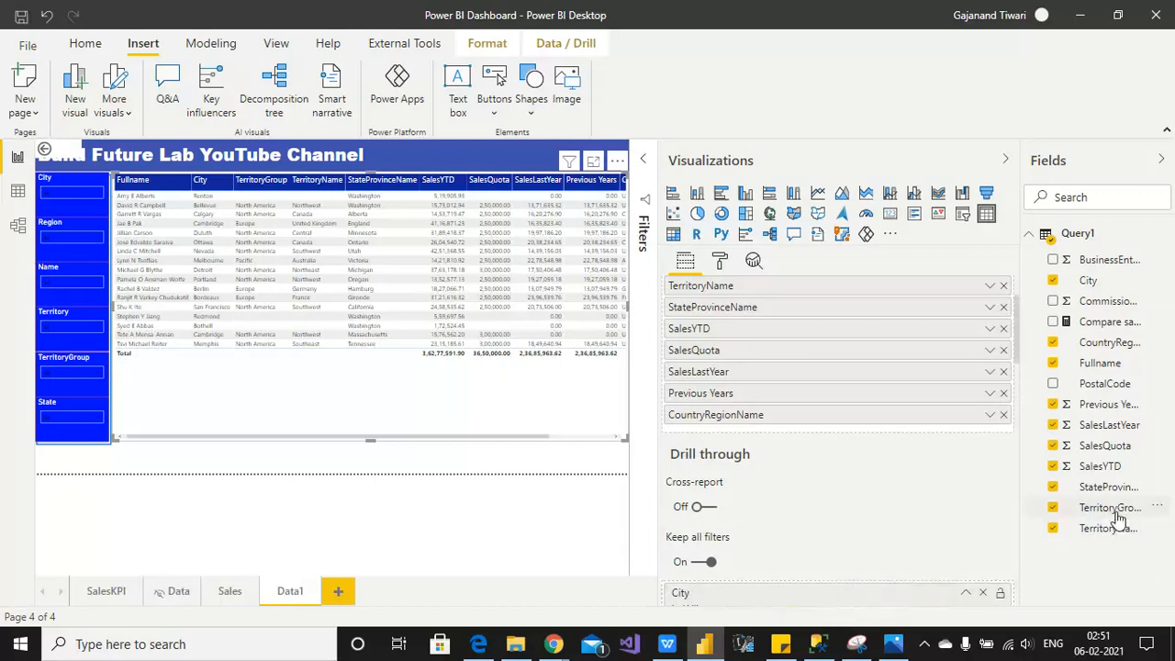
pyautogui.moveTo(1118, 496); pyautogui.dragTo(838, 602)
# Step: Collapse the filter cards of all six drill-through fields, from City to StateProvinceName
pyautogui.moveTo(1019, 332); pyautogui.dragTo(1008, 360)
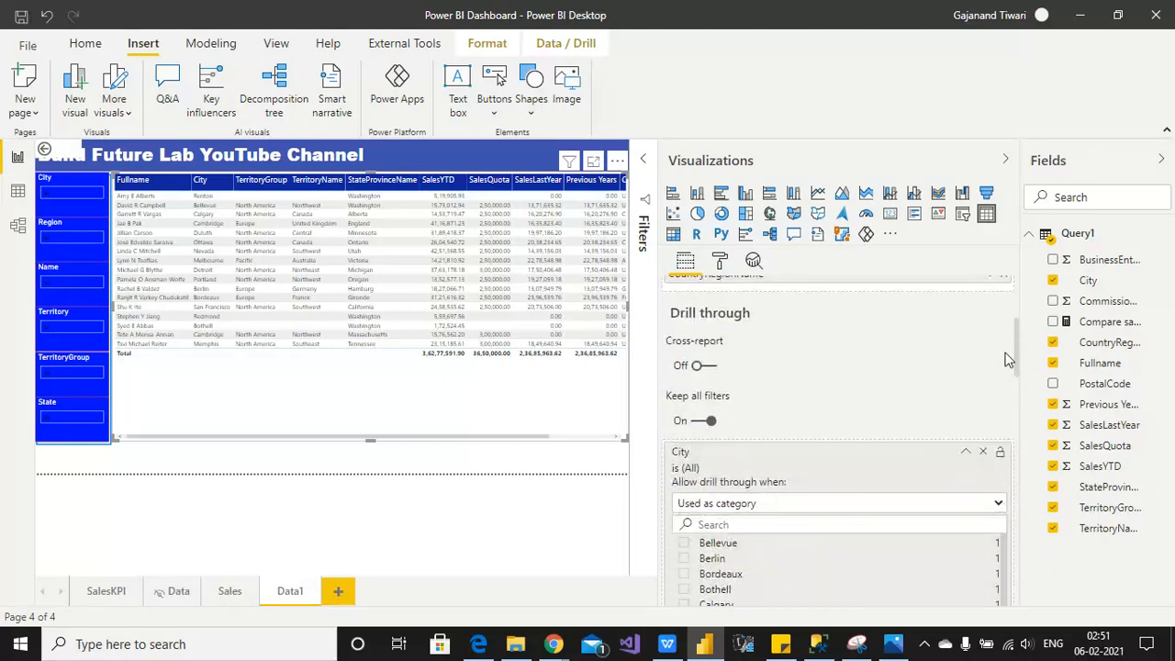
pyautogui.click(964, 454)
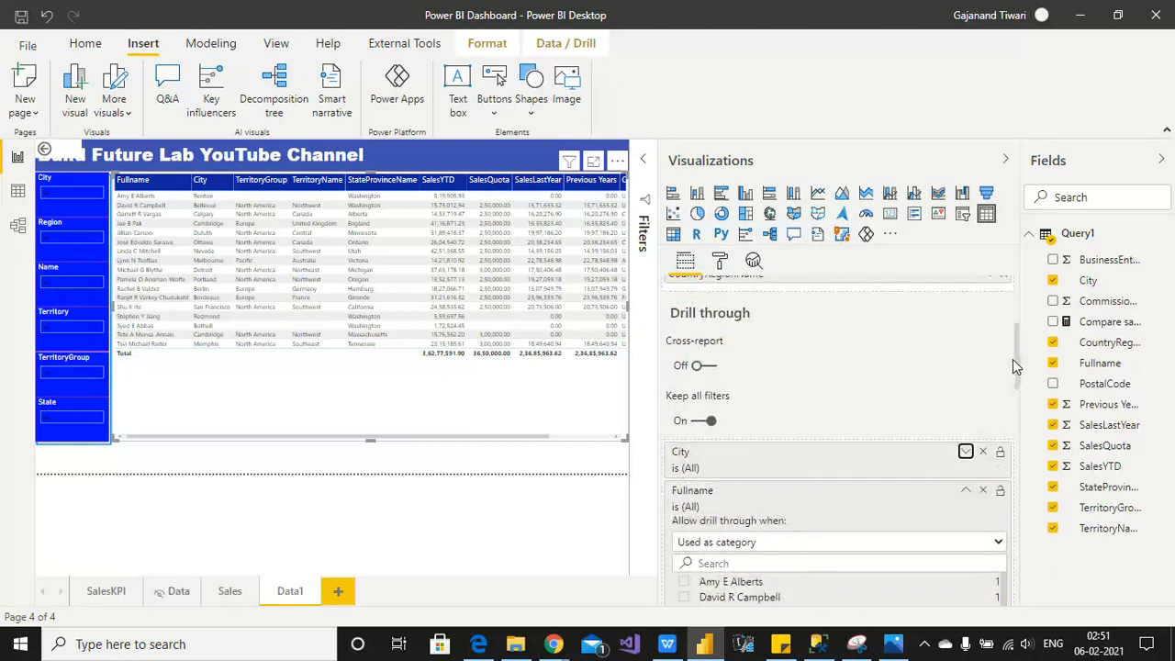
pyautogui.moveTo(1015, 368); pyautogui.dragTo(1017, 396)
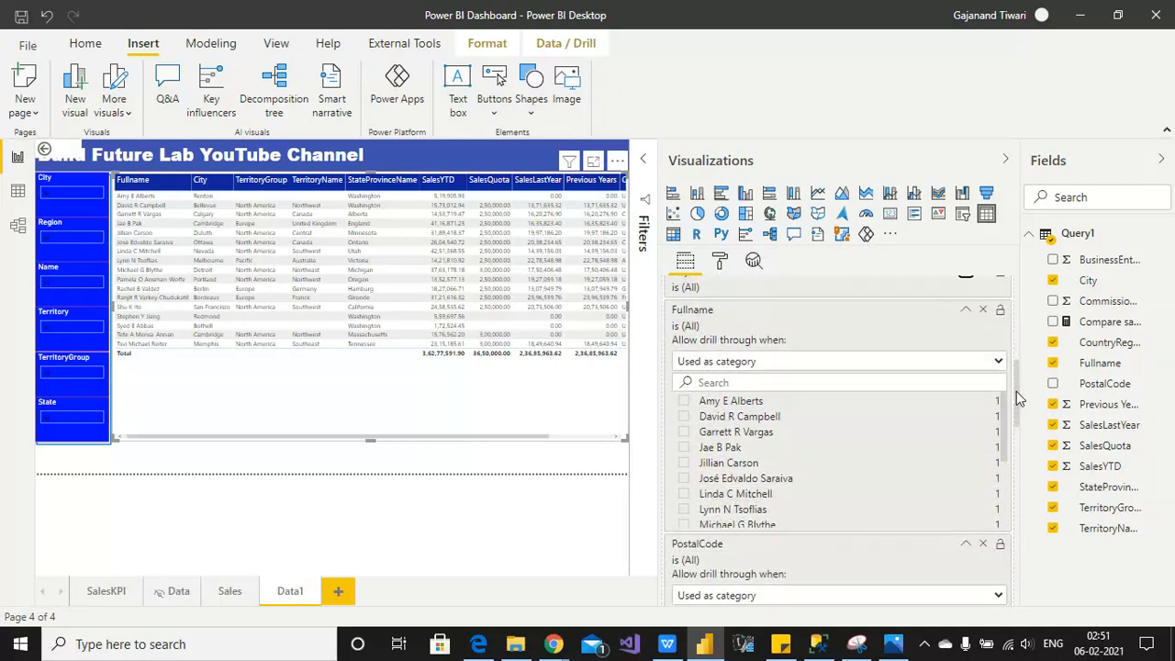
pyautogui.click(965, 309)
pyautogui.click(966, 349)
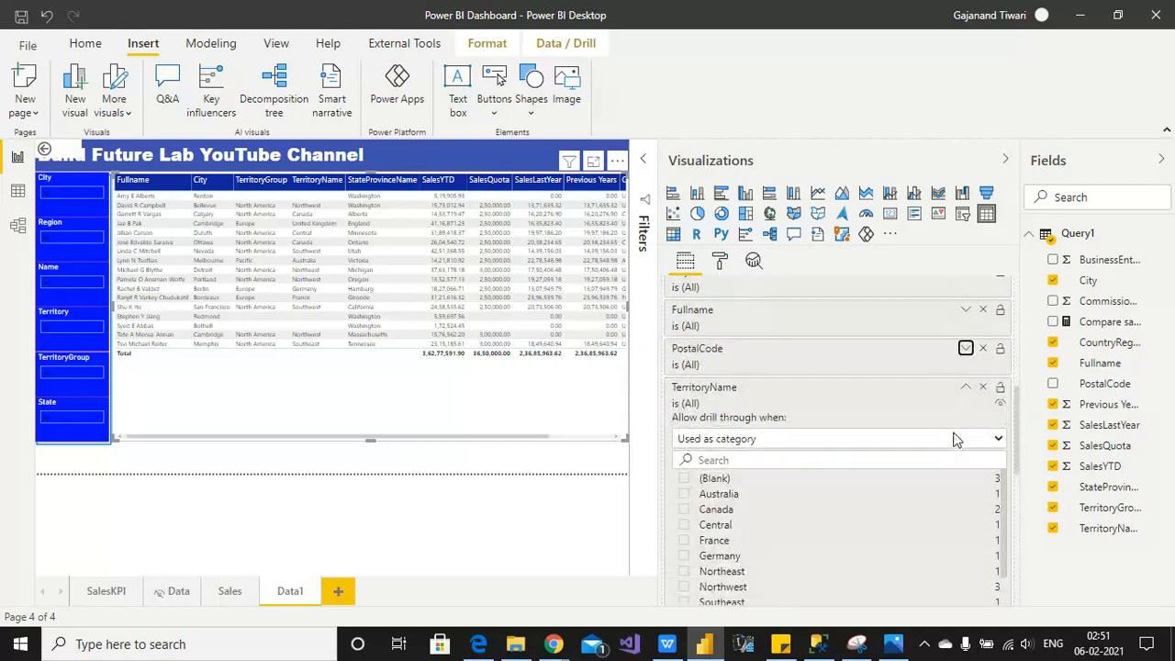
pyautogui.click(965, 386)
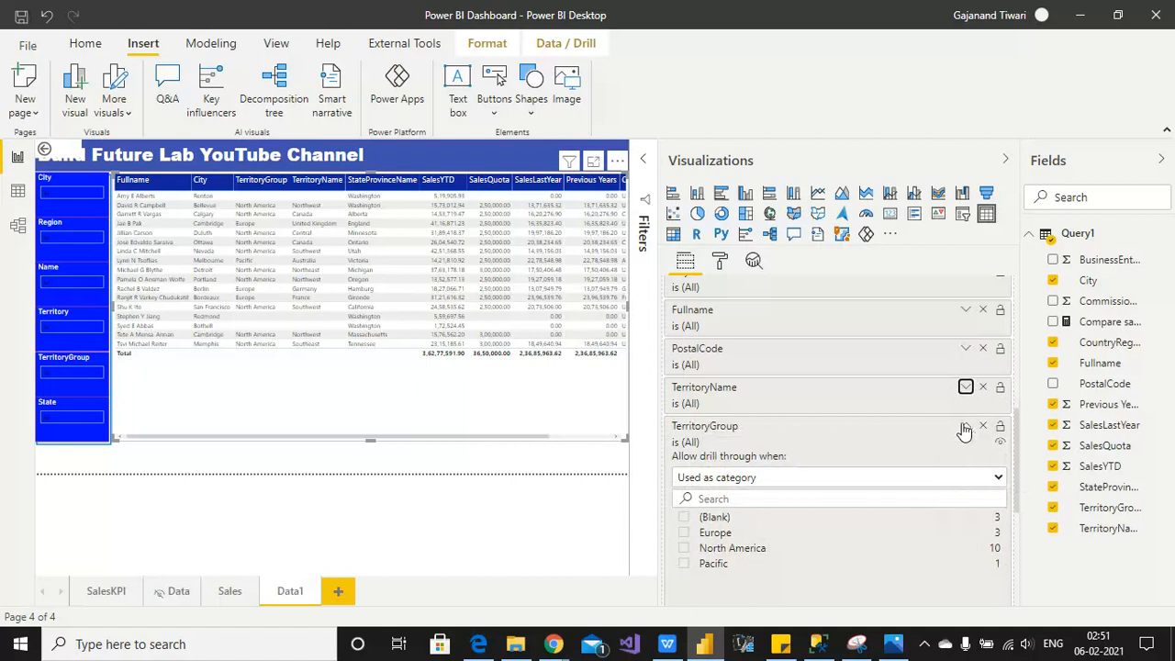
pyautogui.click(965, 425)
pyautogui.click(965, 466)
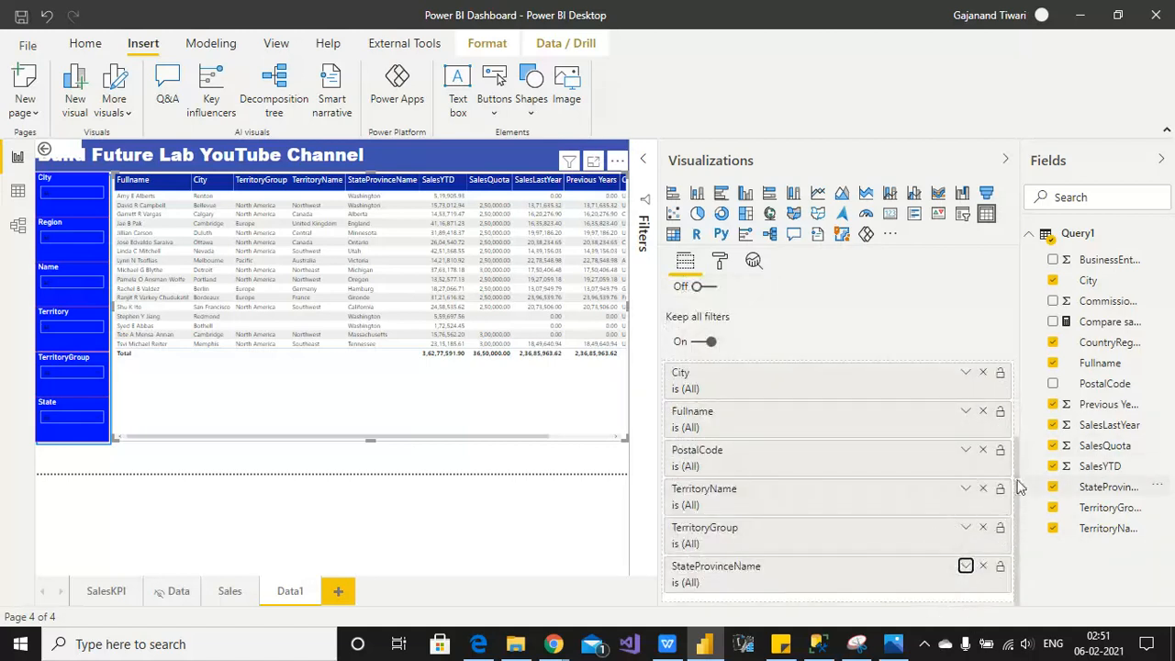
pyautogui.scroll(5, 1017, 501)
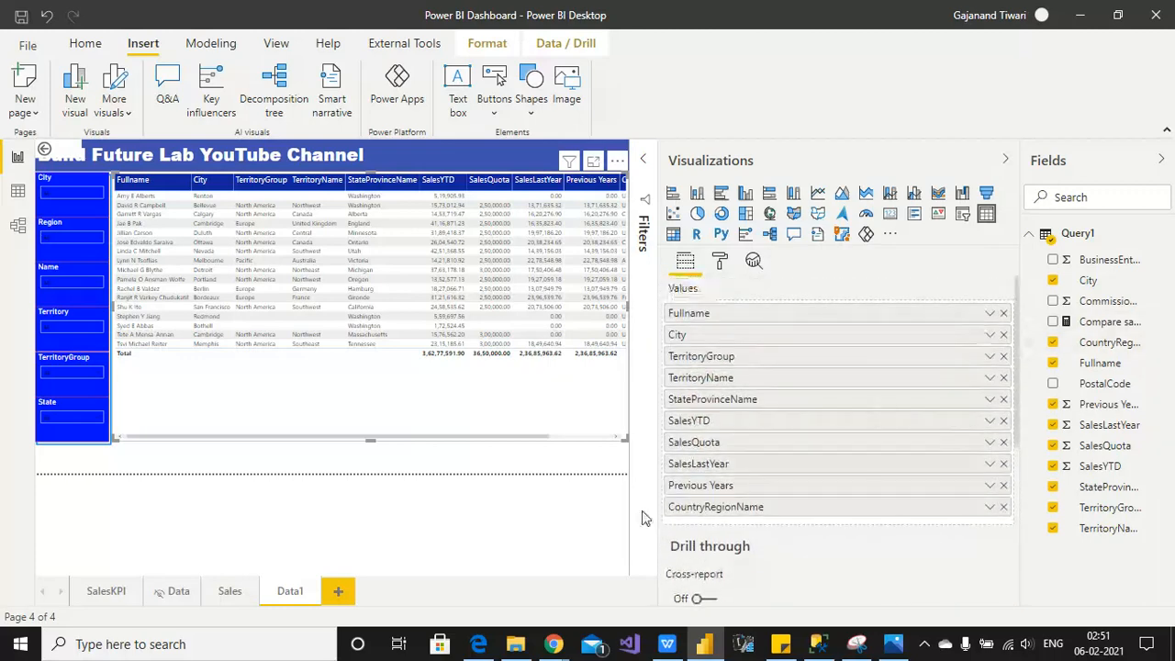
# Step: Select the Drill Through button on the Sales page and examine the available button types and its button text settings
pyautogui.click(229, 592)
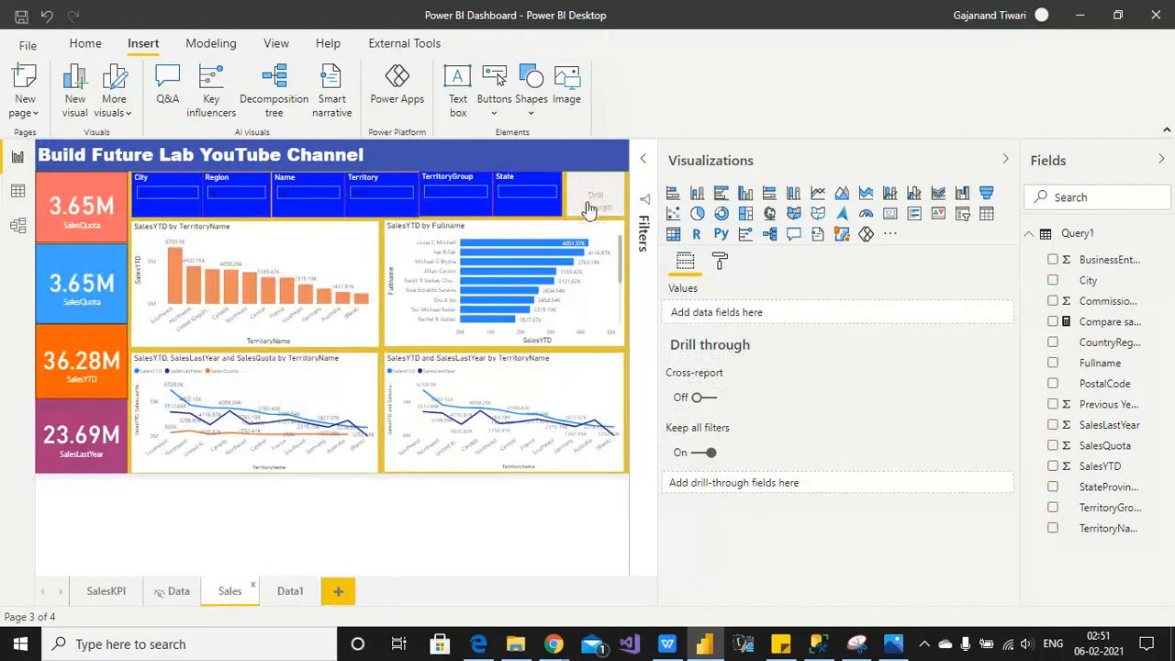
pyautogui.click(592, 207)
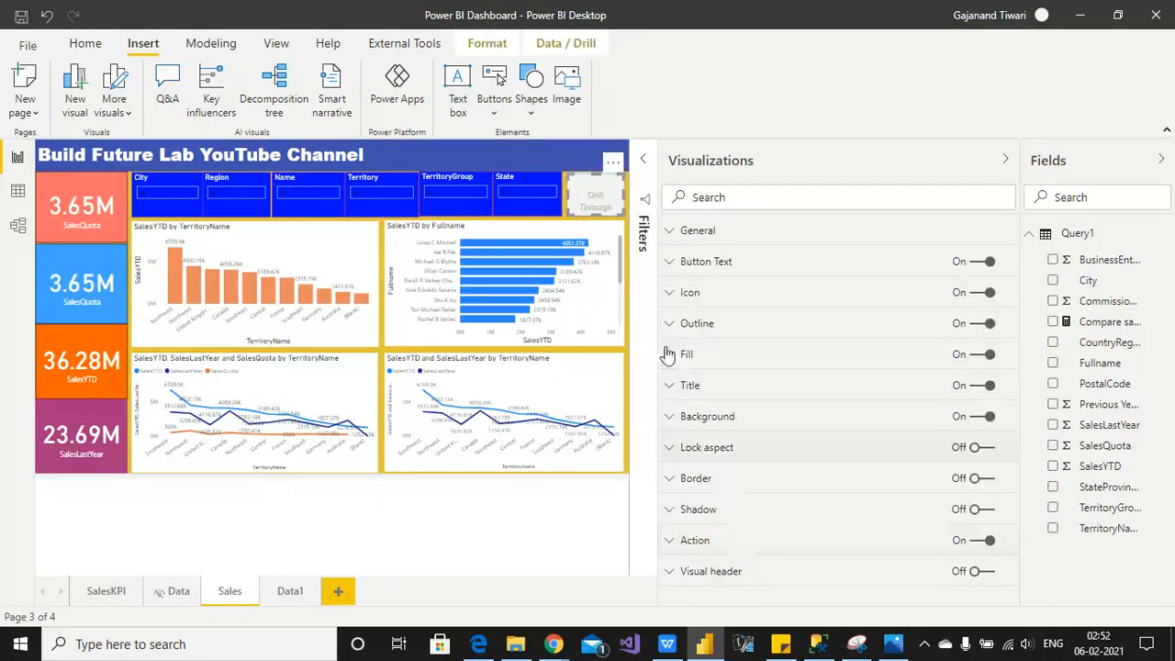
pyautogui.click(535, 112)
pyautogui.click(500, 118)
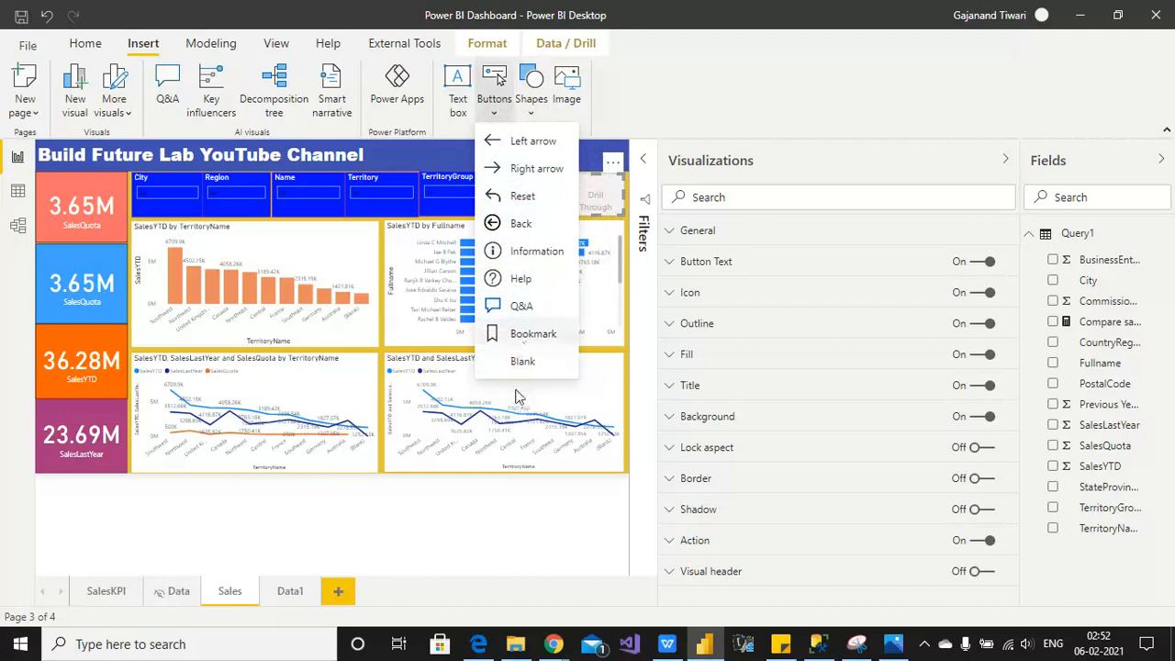
pyautogui.click(604, 204)
pyautogui.click(732, 262)
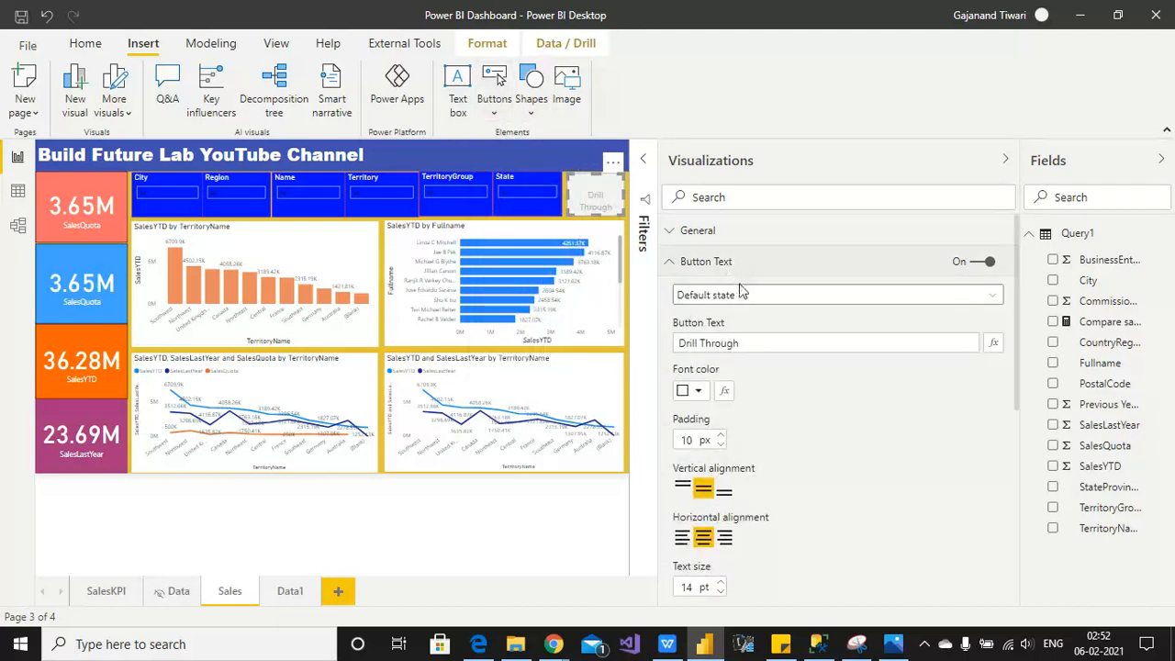
pyautogui.moveTo(762, 343); pyautogui.dragTo(676, 344)
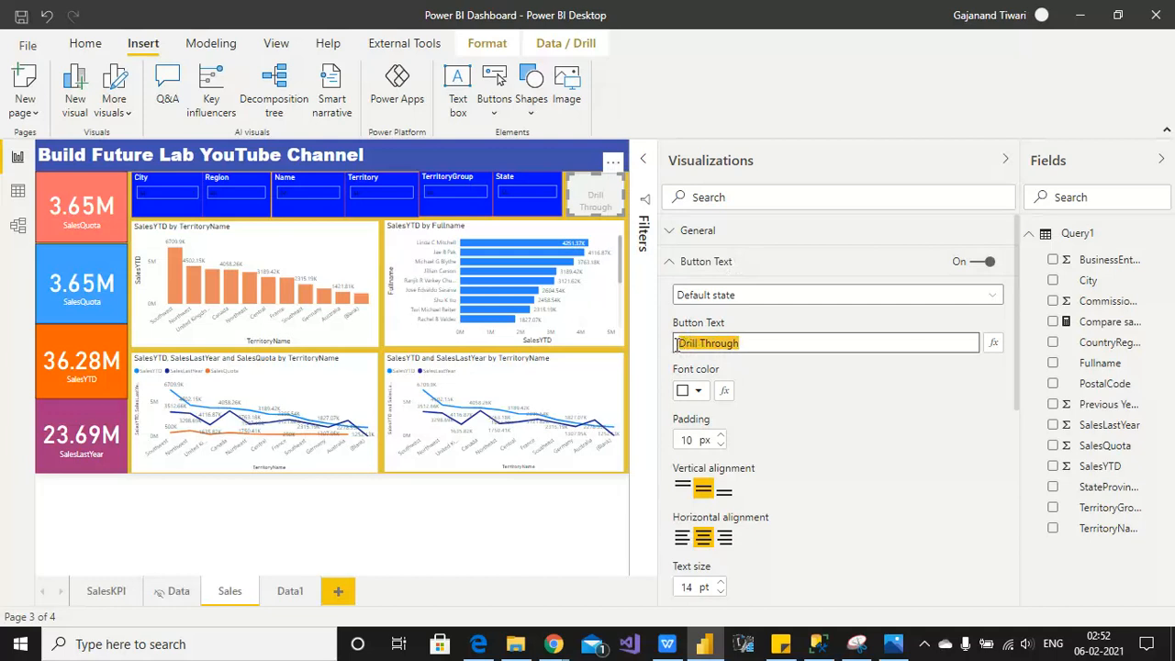
pyautogui.click(851, 422)
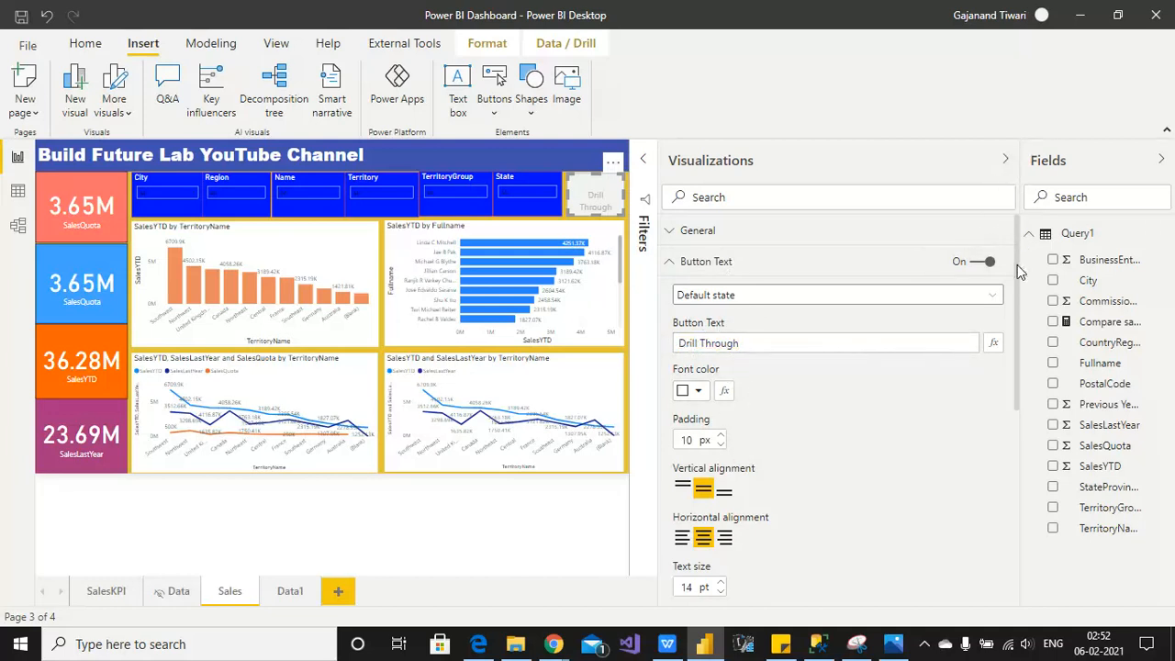
pyautogui.click(695, 491)
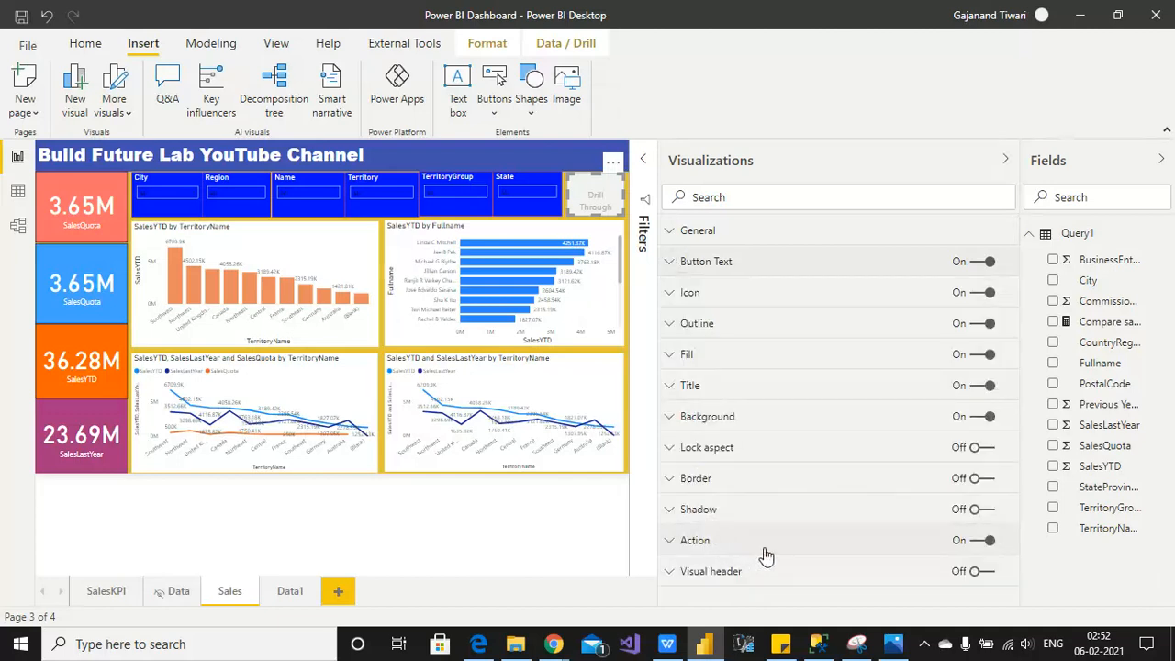
# Step: Set the destination of the Drill Through button's action to the Data1 page and check the button's tooltip
pyautogui.click(742, 542)
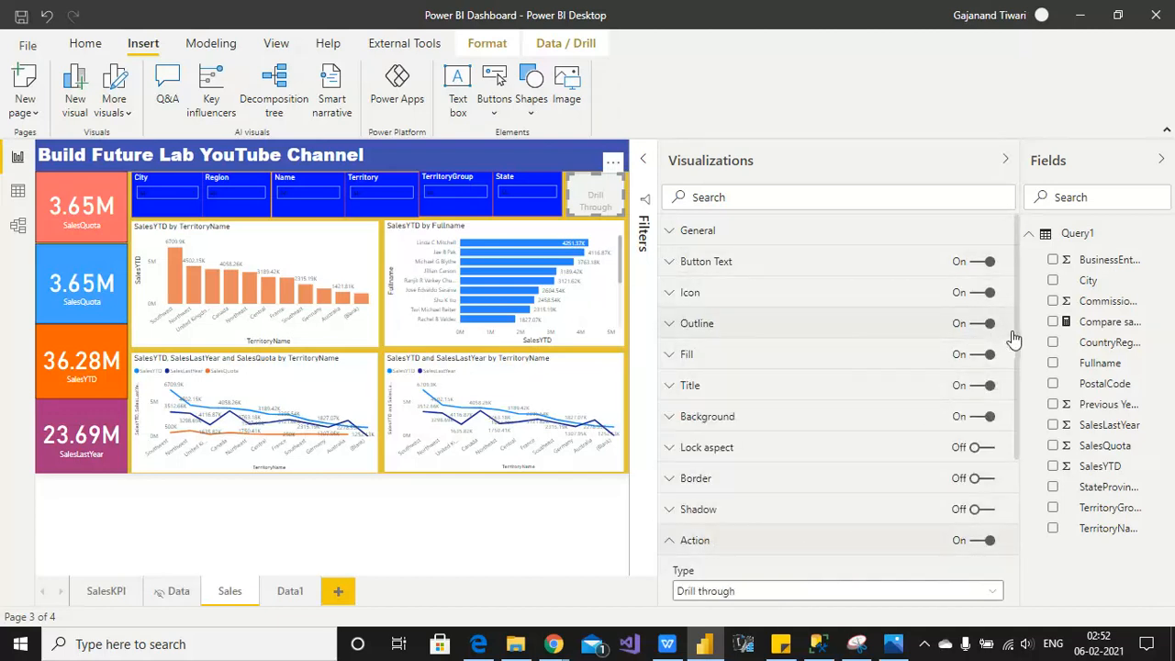
pyautogui.moveTo(1017, 323); pyautogui.dragTo(1022, 478)
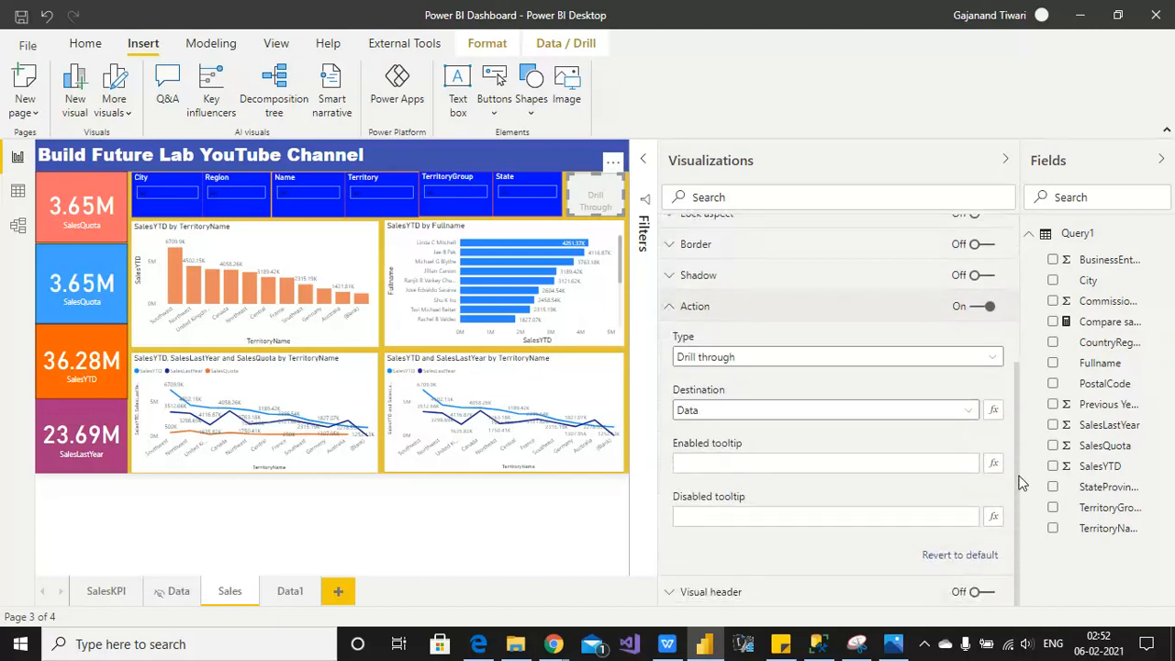
pyautogui.click(895, 412)
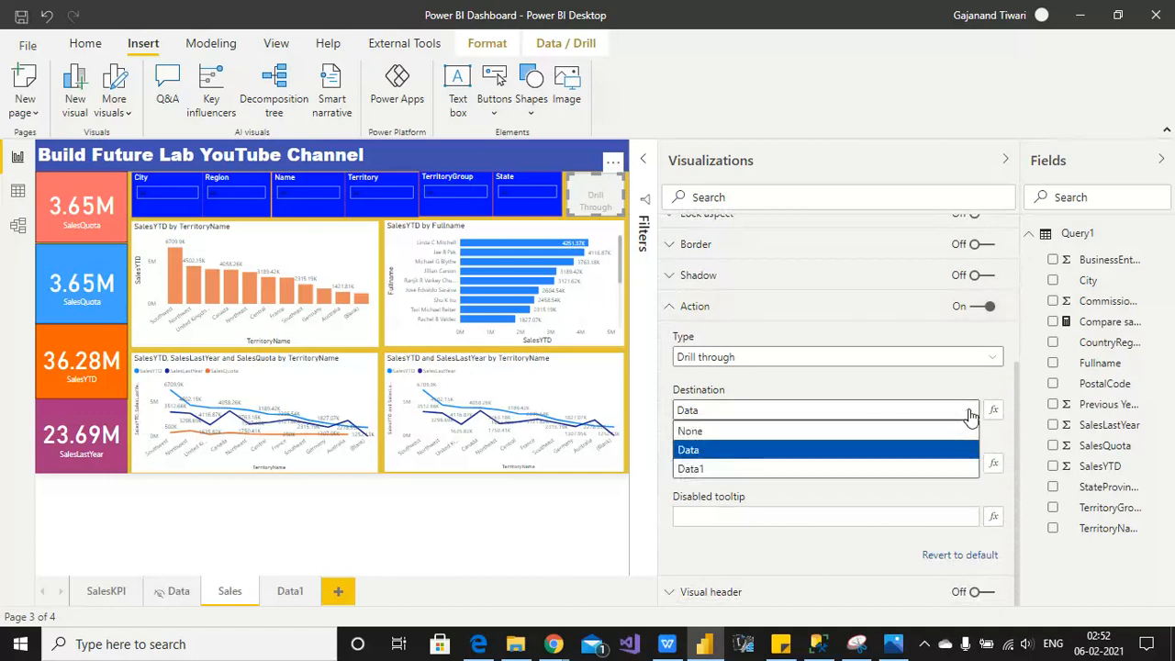
pyautogui.click(859, 470)
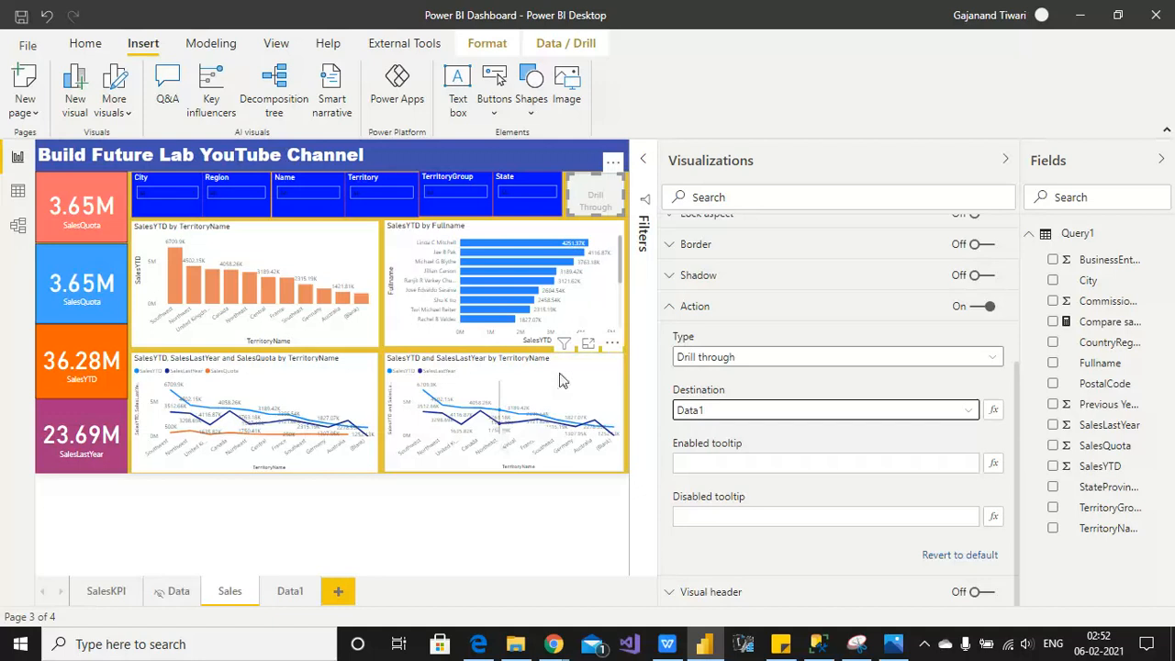
pyautogui.moveTo(589, 207)
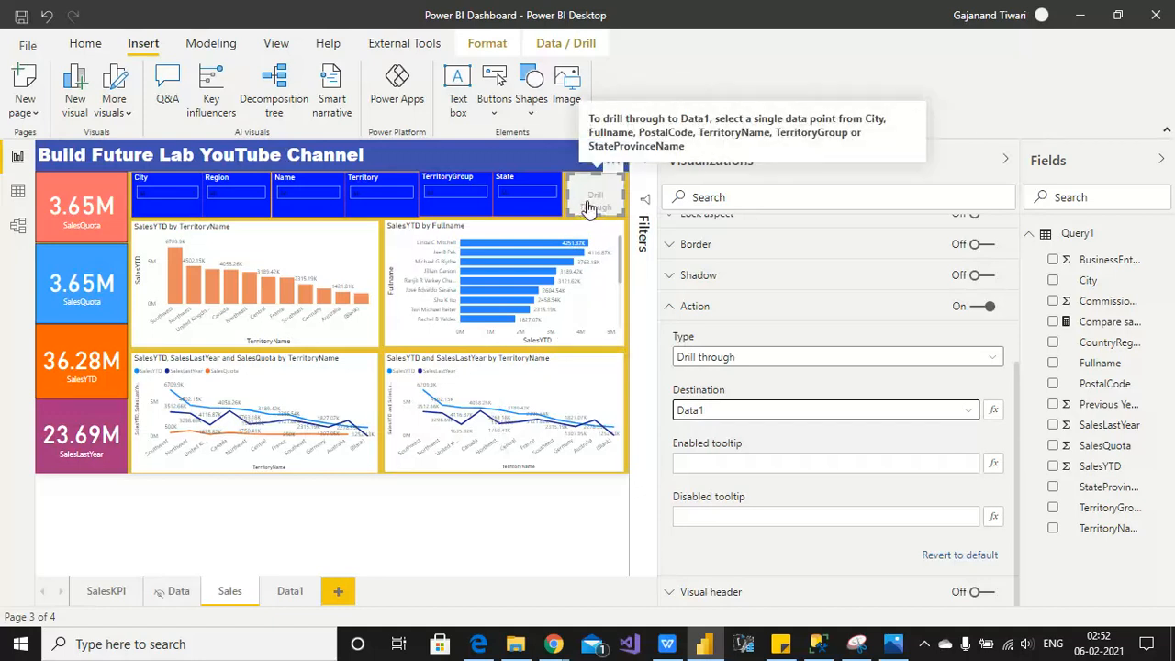
pyautogui.click(1005, 160)
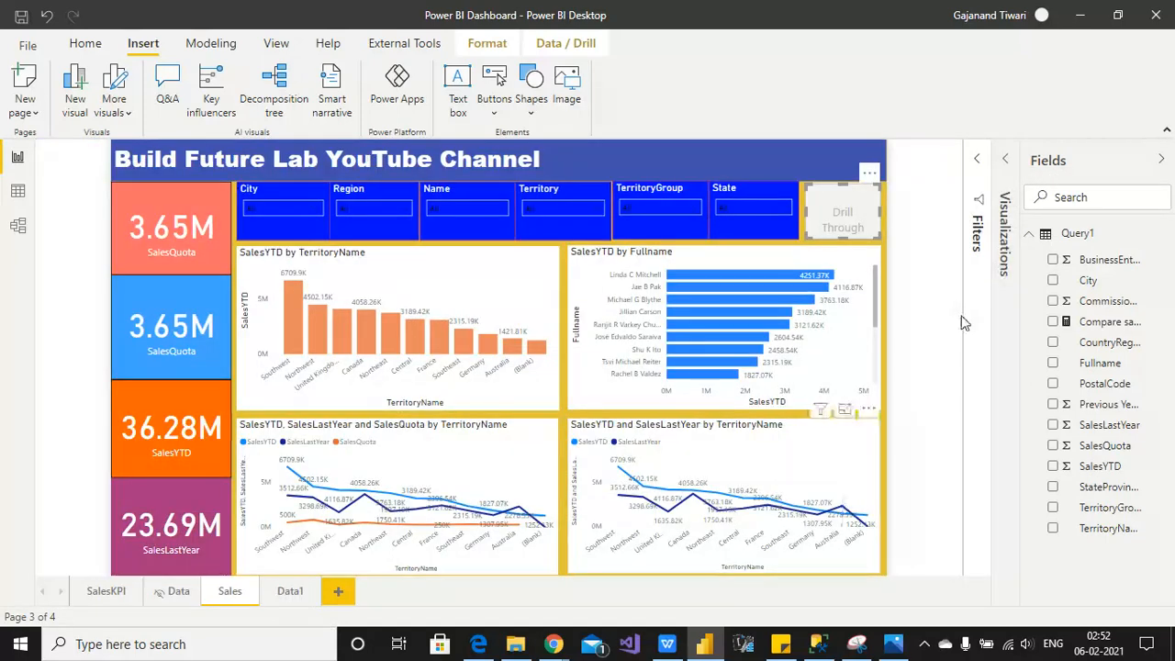
pyautogui.click(929, 332)
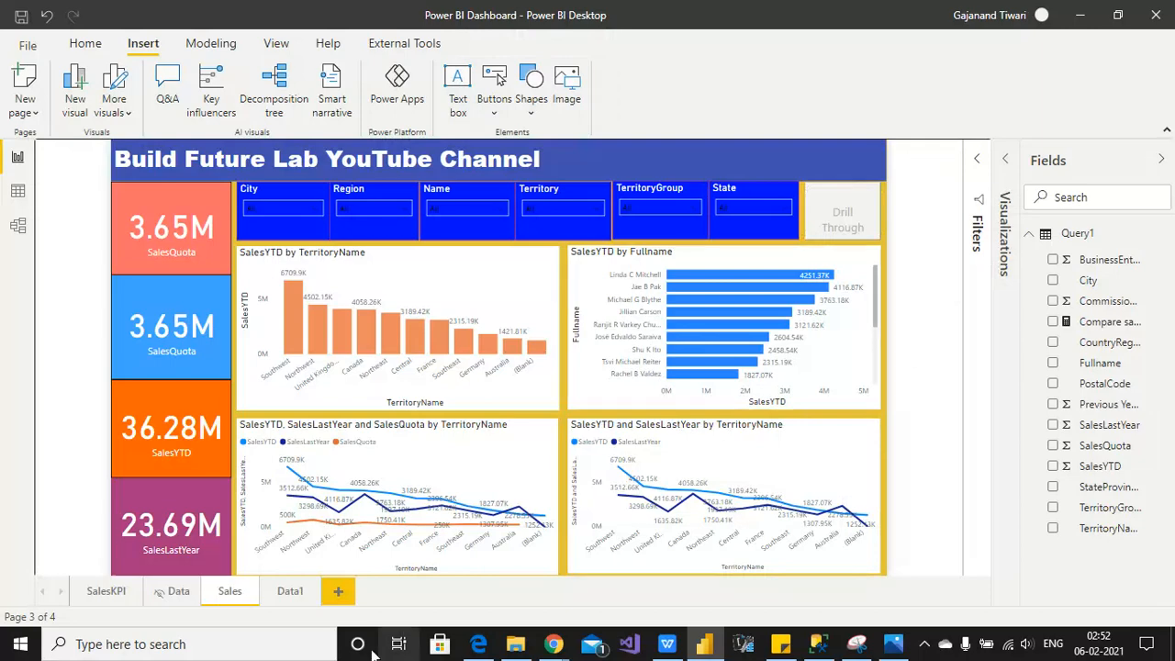
# Step: Hide the Data1 page from the report's page navigation
pyautogui.click(286, 595)
pyautogui.rightClick(292, 595)
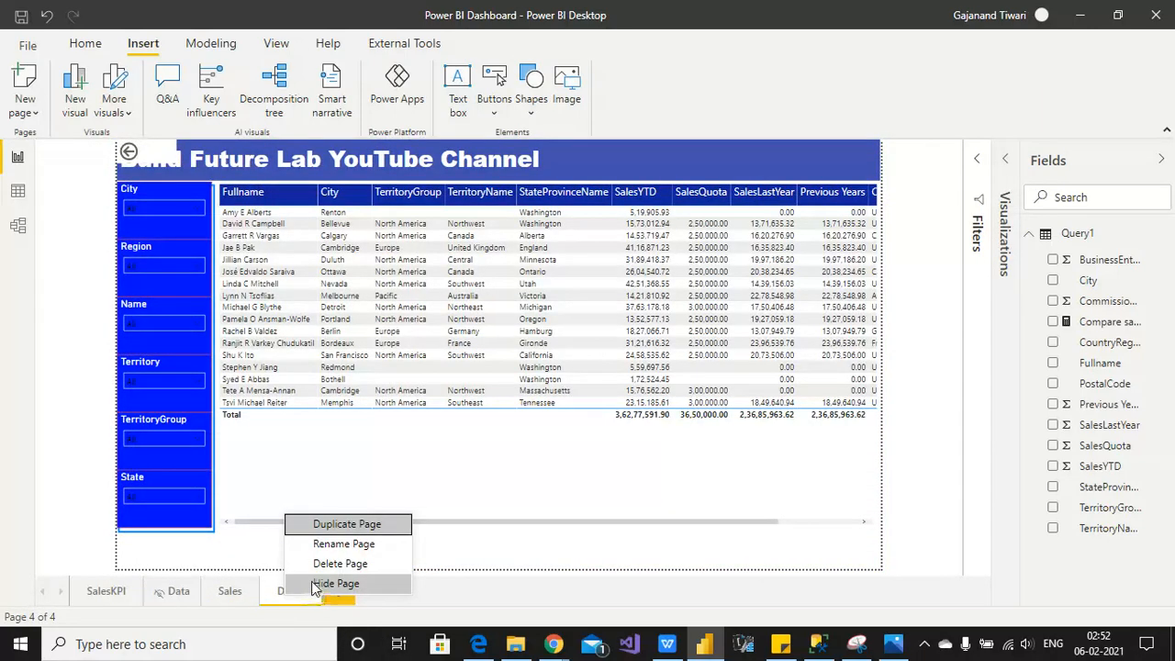
pyautogui.click(315, 588)
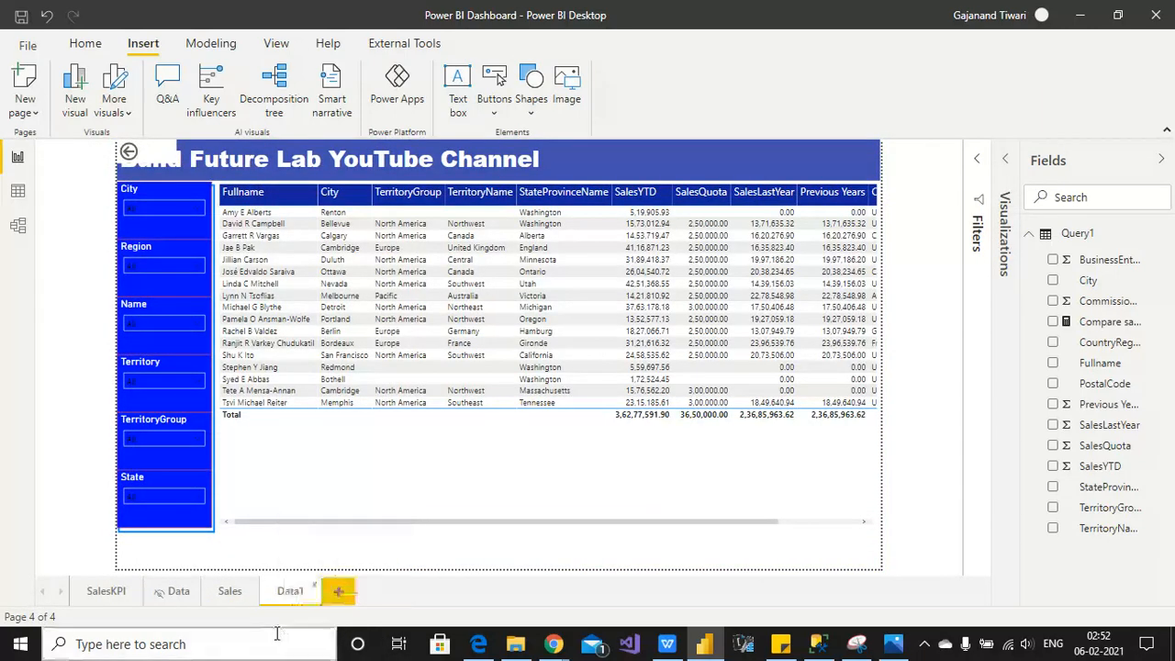
# Step: Insert a blank button on the Data1 page and place it below the sales table
pyautogui.click(470, 549)
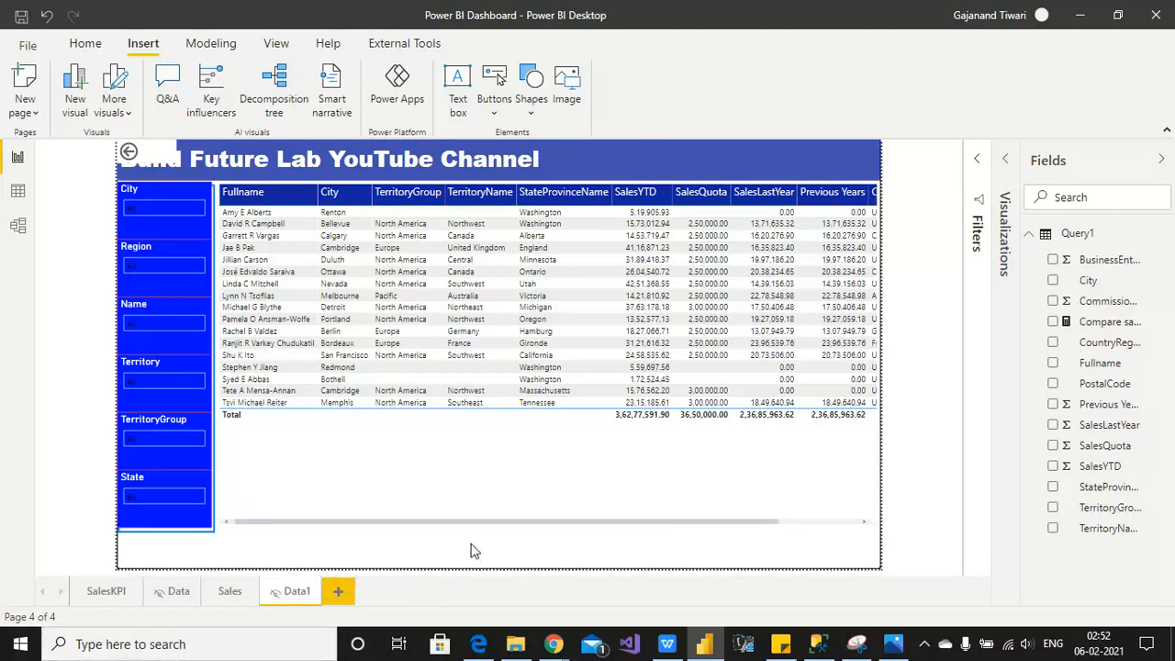
pyautogui.click(535, 110)
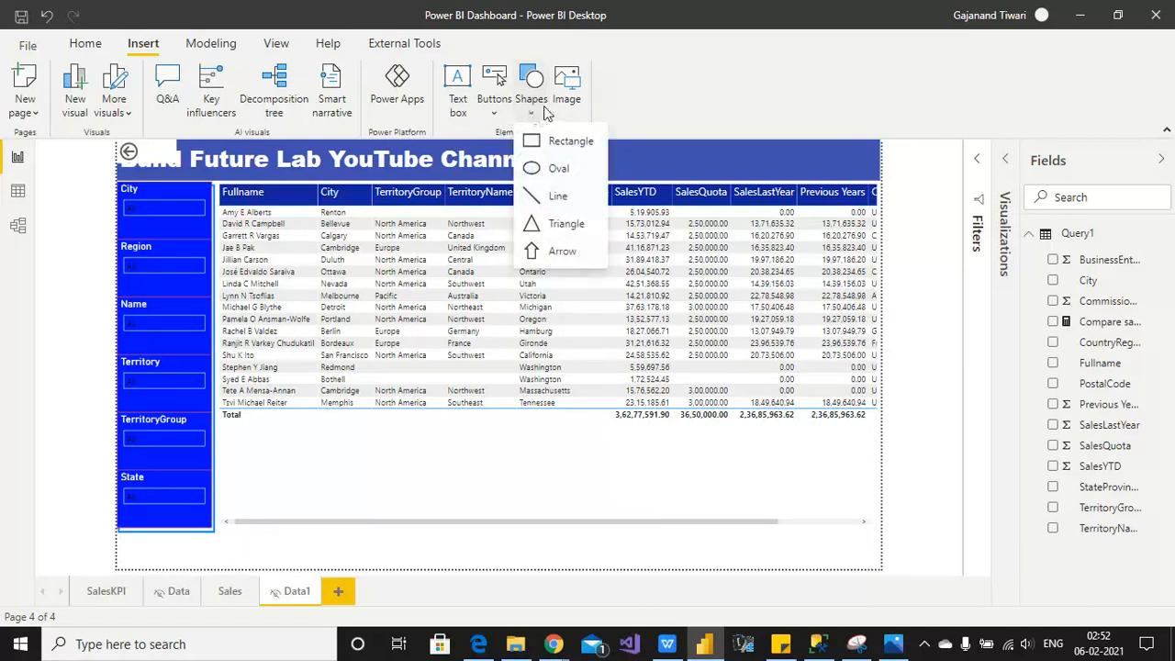
pyautogui.click(500, 110)
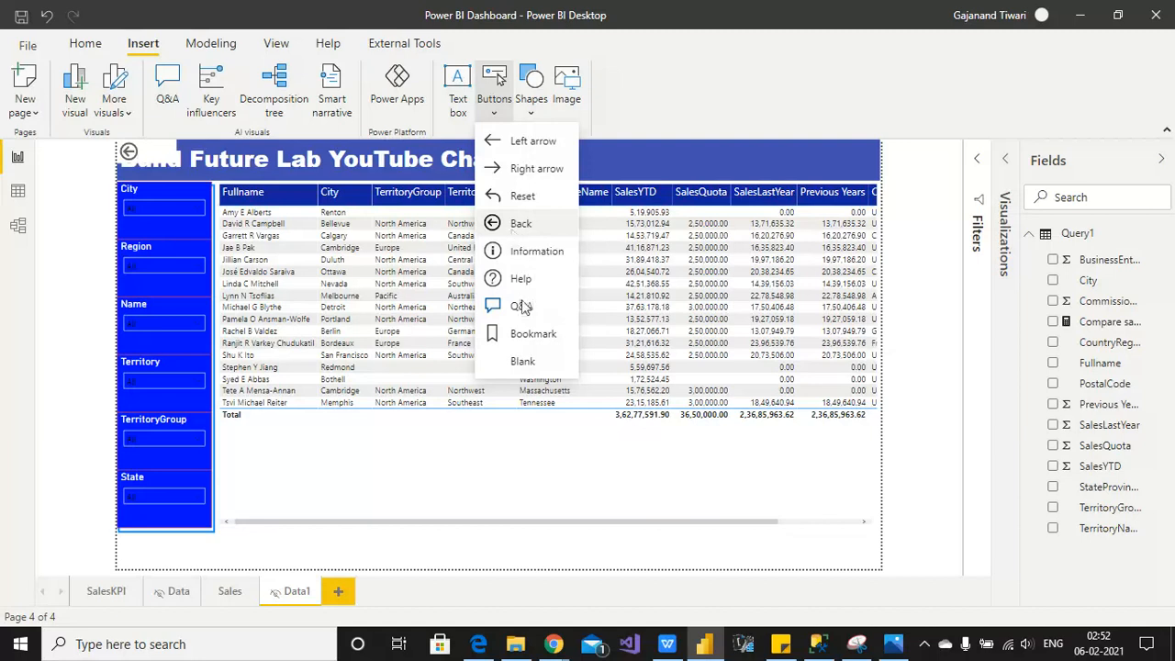
pyautogui.click(524, 363)
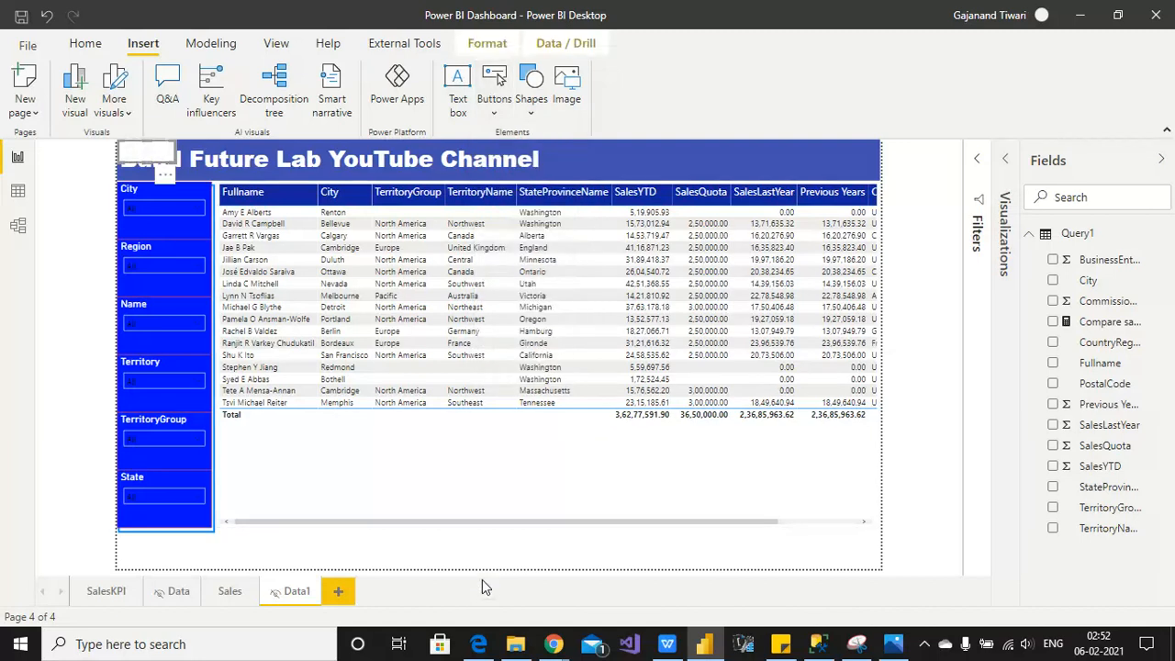
pyautogui.moveTo(150, 170); pyautogui.dragTo(415, 549)
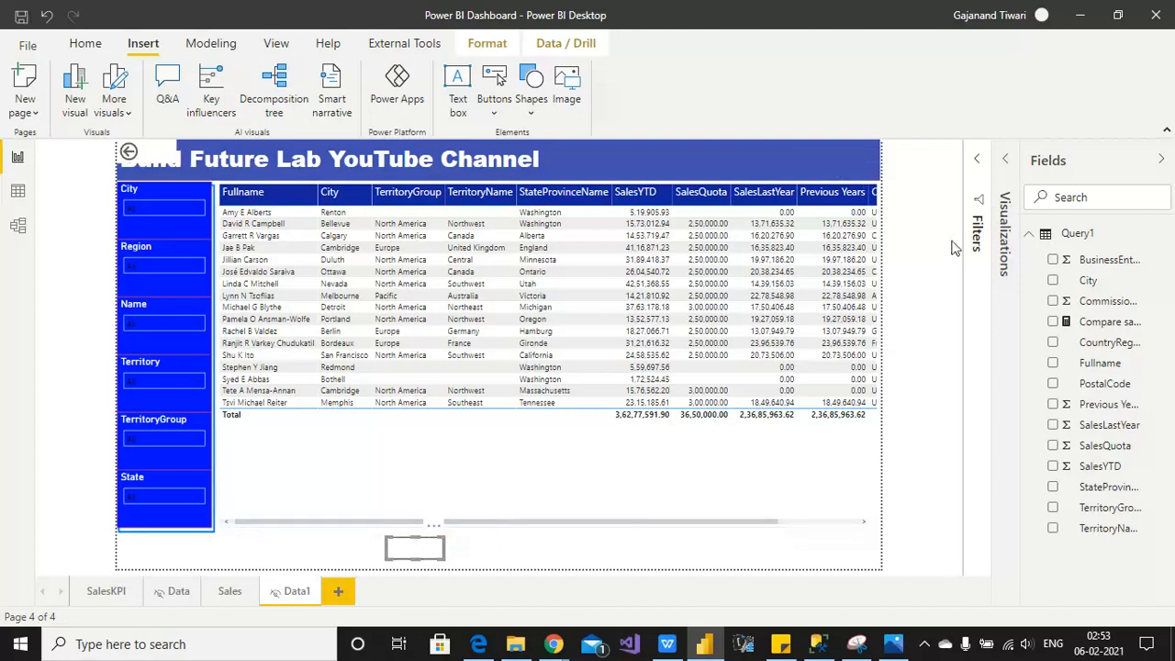
# Step: Turn on the blank button's action and set it to page navigation with Sales as the destination
pyautogui.click(1007, 165)
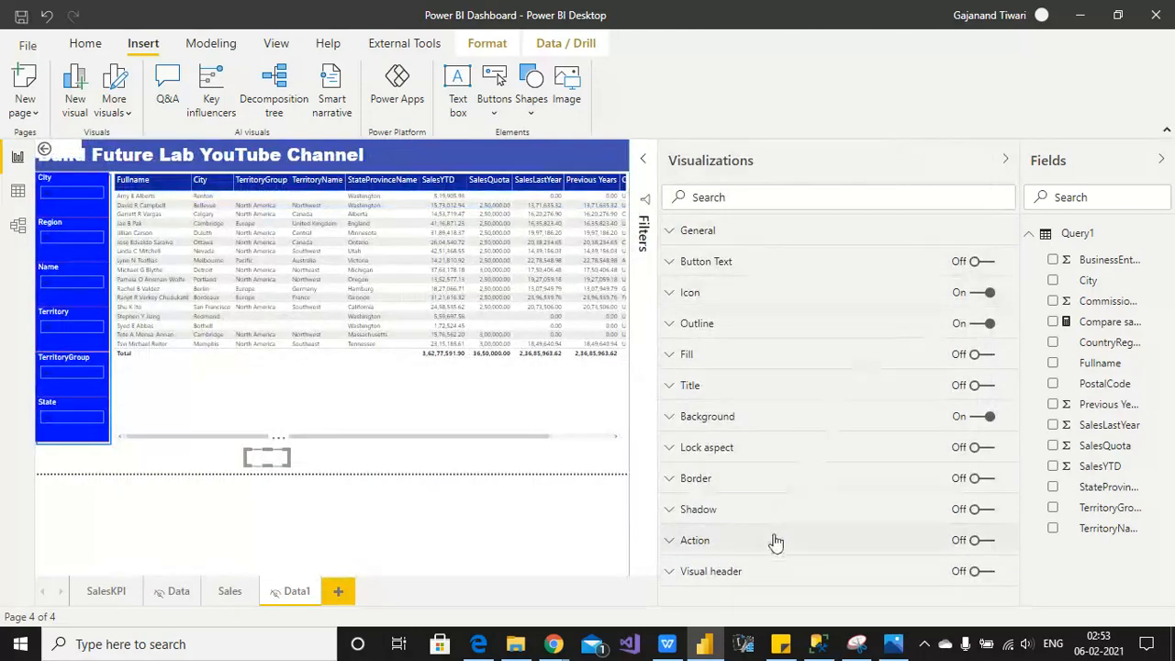
pyautogui.click(699, 542)
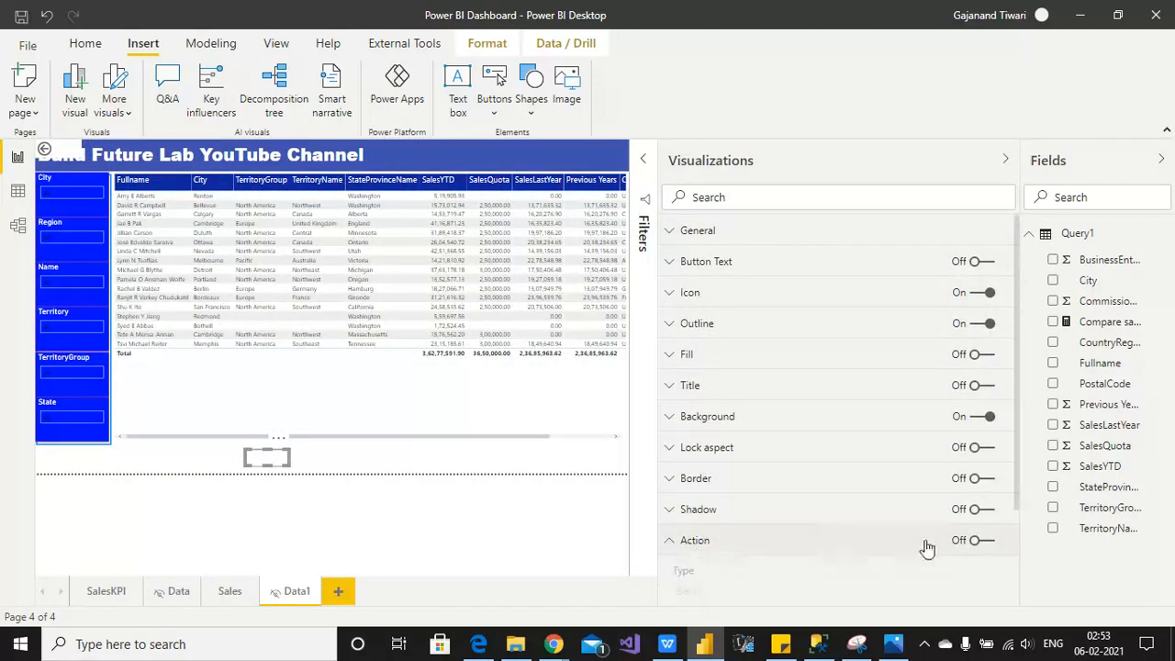
pyautogui.click(981, 541)
pyautogui.moveTo(1014, 463); pyautogui.dragTo(1016, 531)
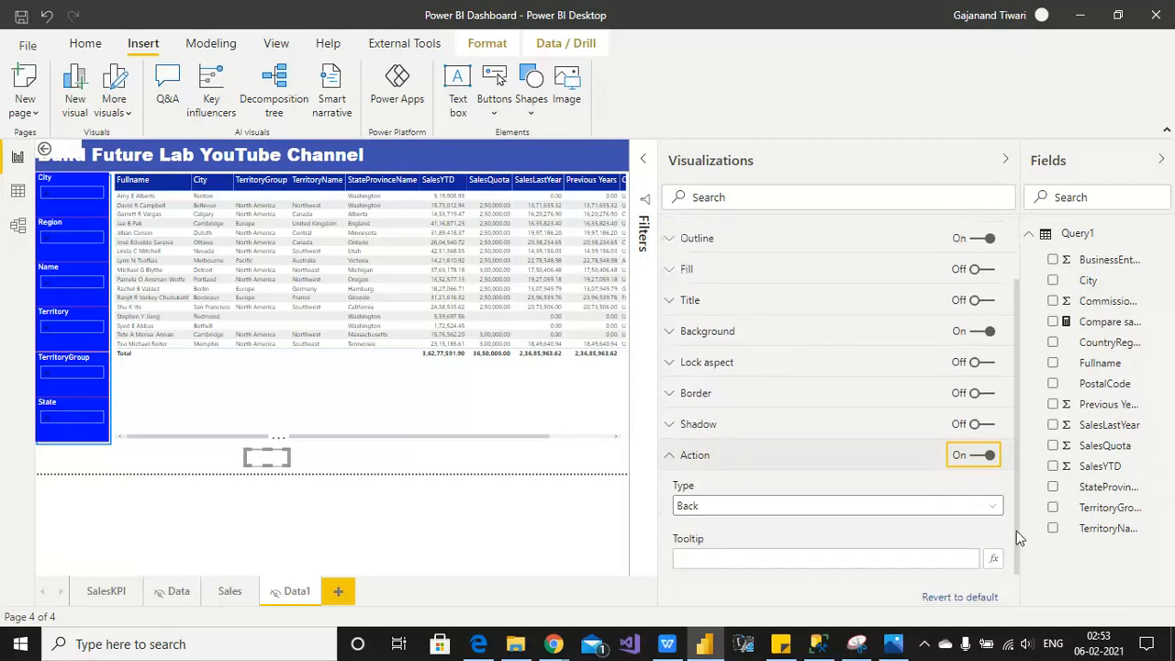
pyautogui.click(973, 510)
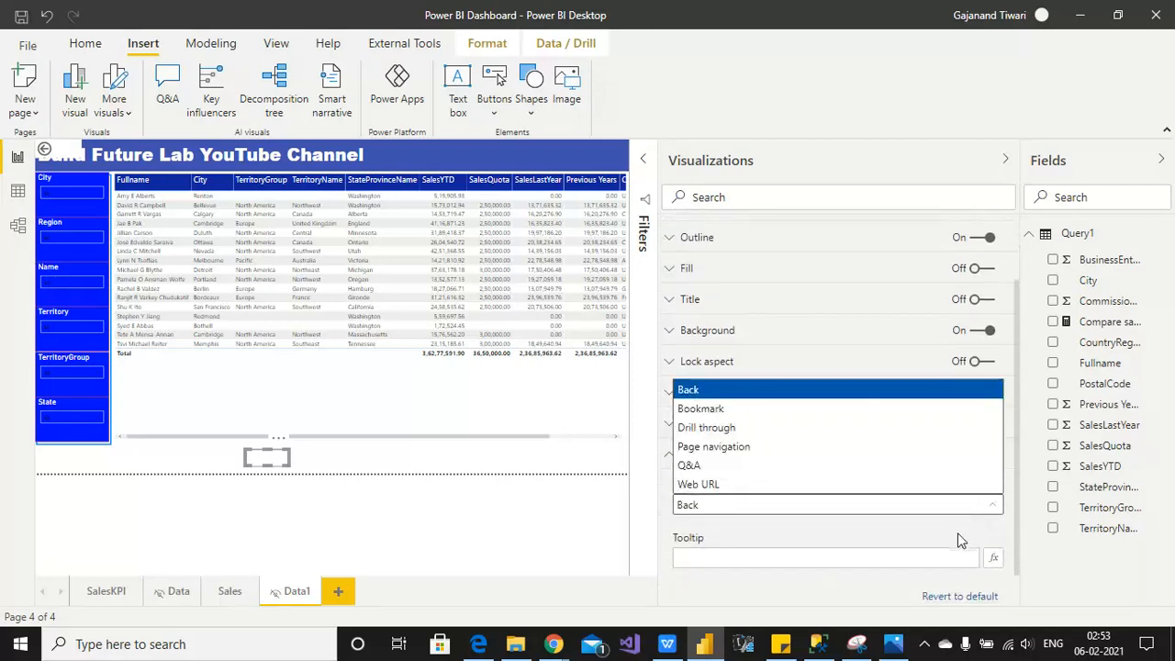
pyautogui.click(852, 447)
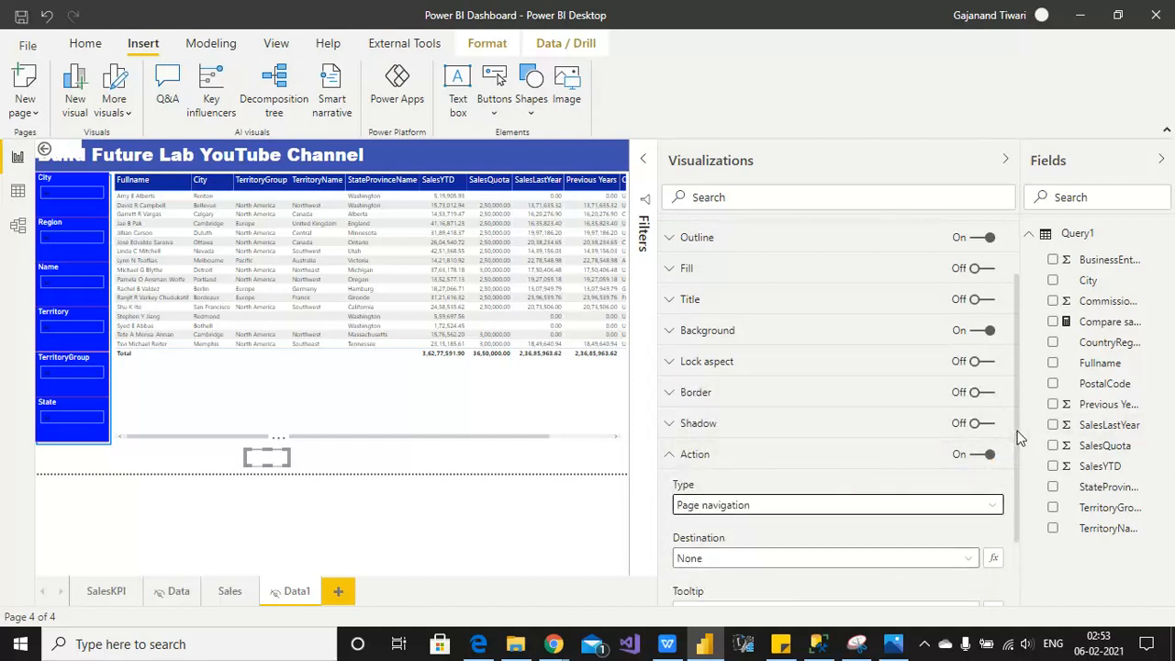
pyautogui.moveTo(1016, 434); pyautogui.dragTo(1018, 486)
pyautogui.click(960, 491)
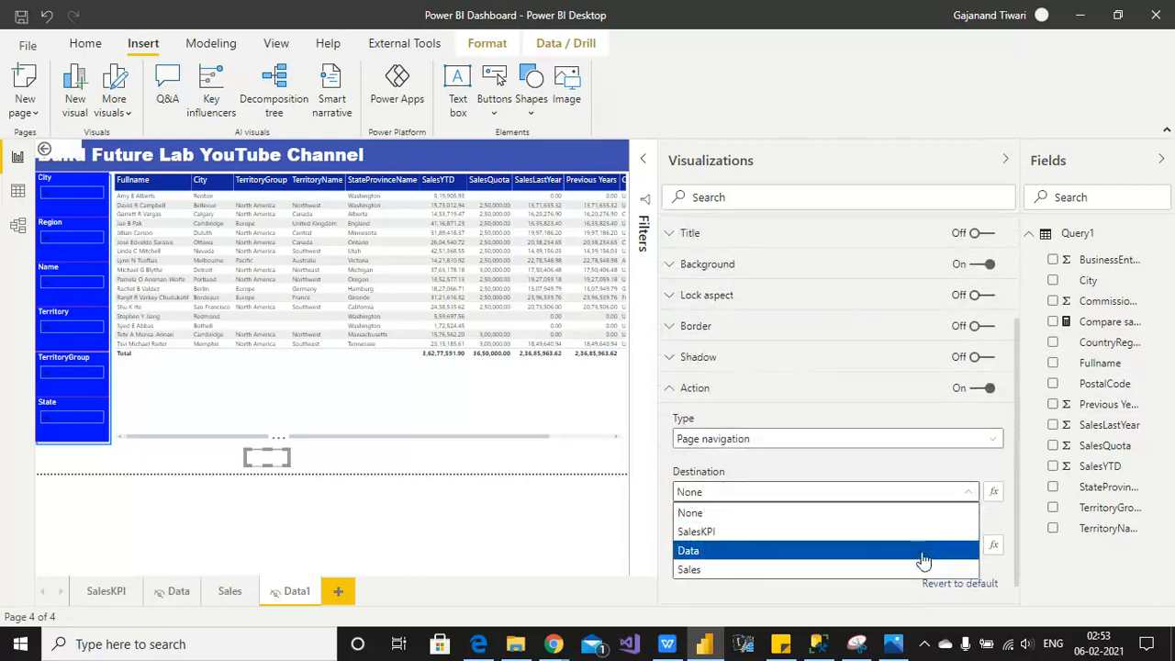
pyautogui.click(918, 570)
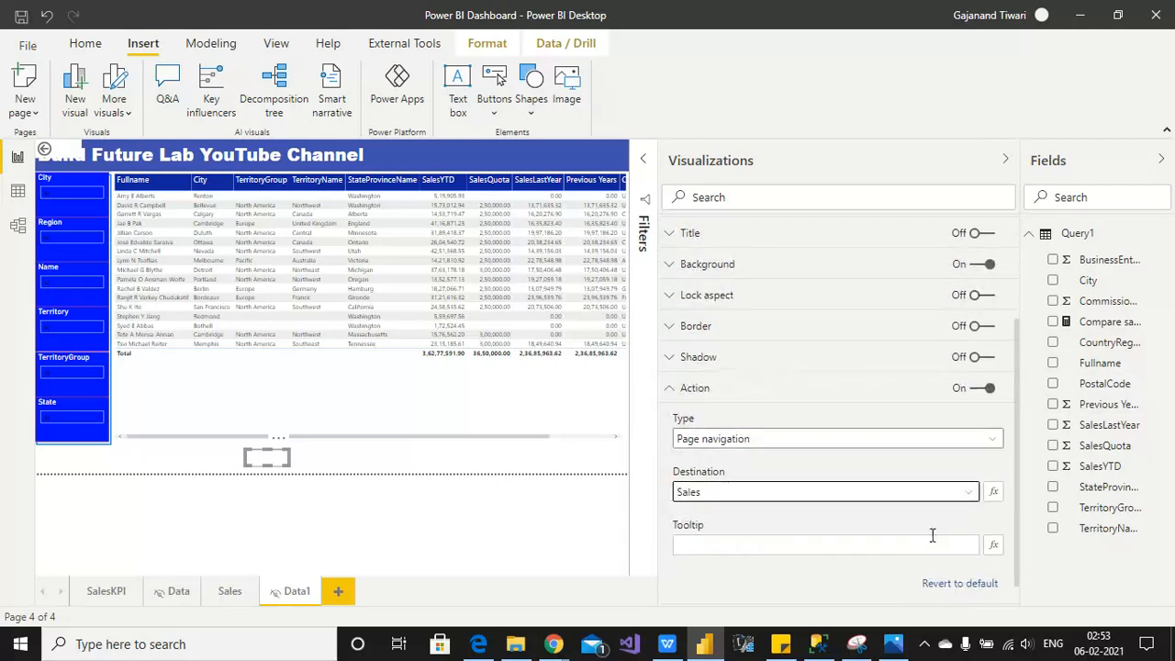
pyautogui.click(834, 523)
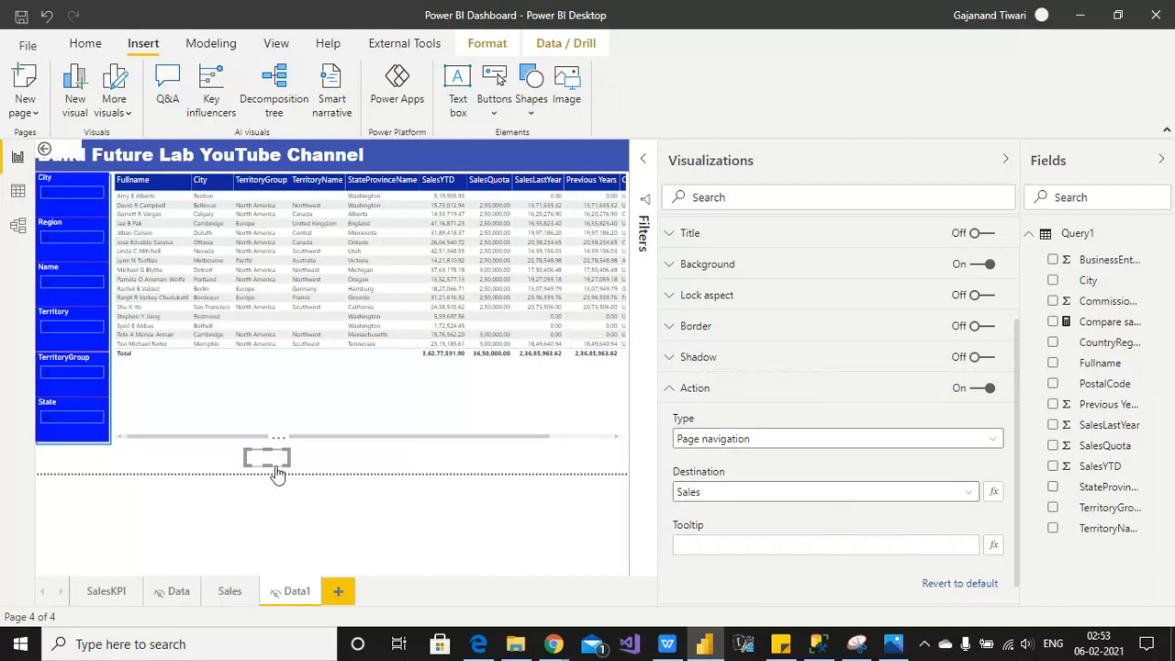
# Step: Turn on the new button's text, set it to "Back", and set the text size to 13 pt
pyautogui.moveTo(1017, 432); pyautogui.dragTo(1017, 294)
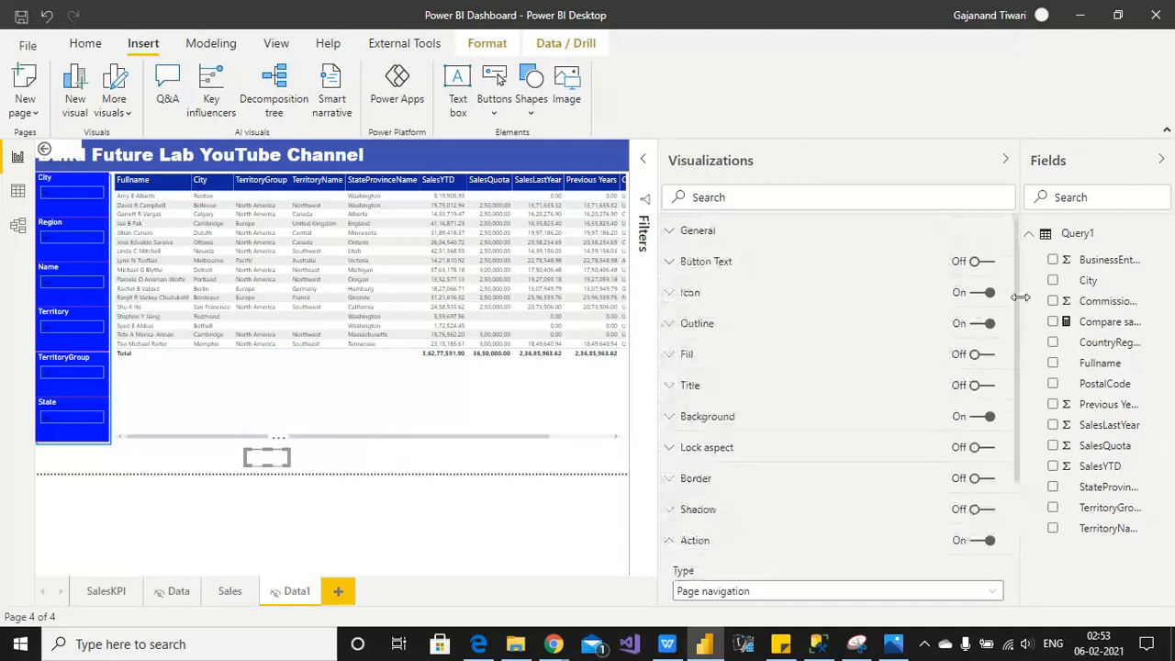
pyautogui.click(980, 262)
pyautogui.click(982, 264)
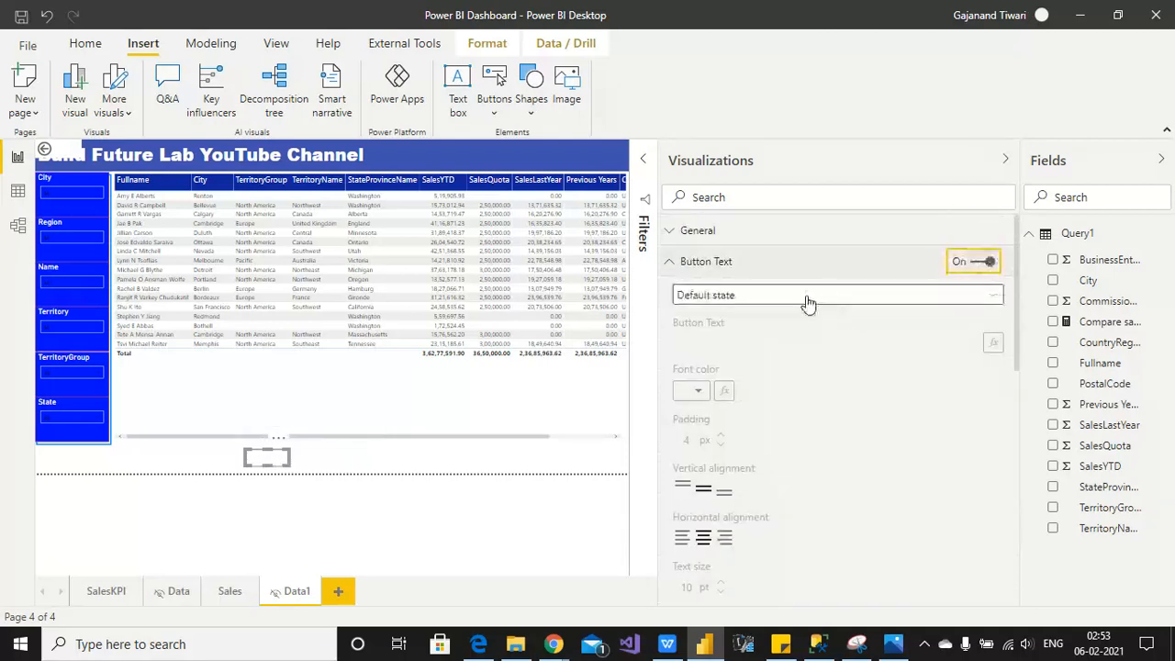
pyautogui.click(725, 343)
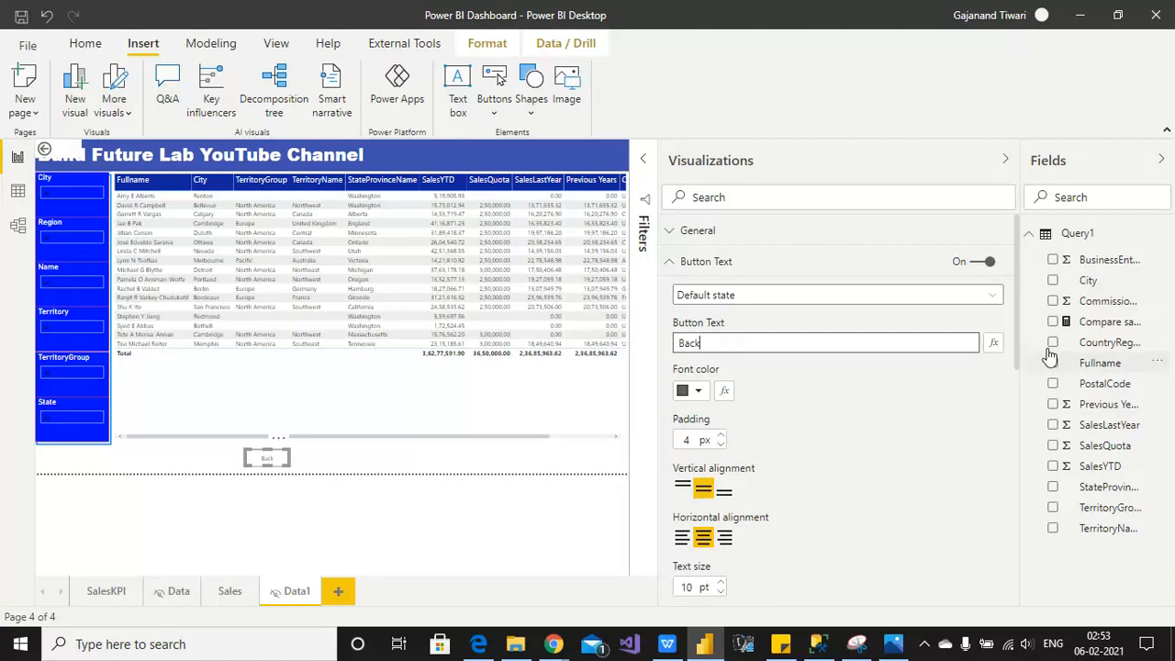
pyautogui.moveTo(1017, 316); pyautogui.dragTo(1022, 413)
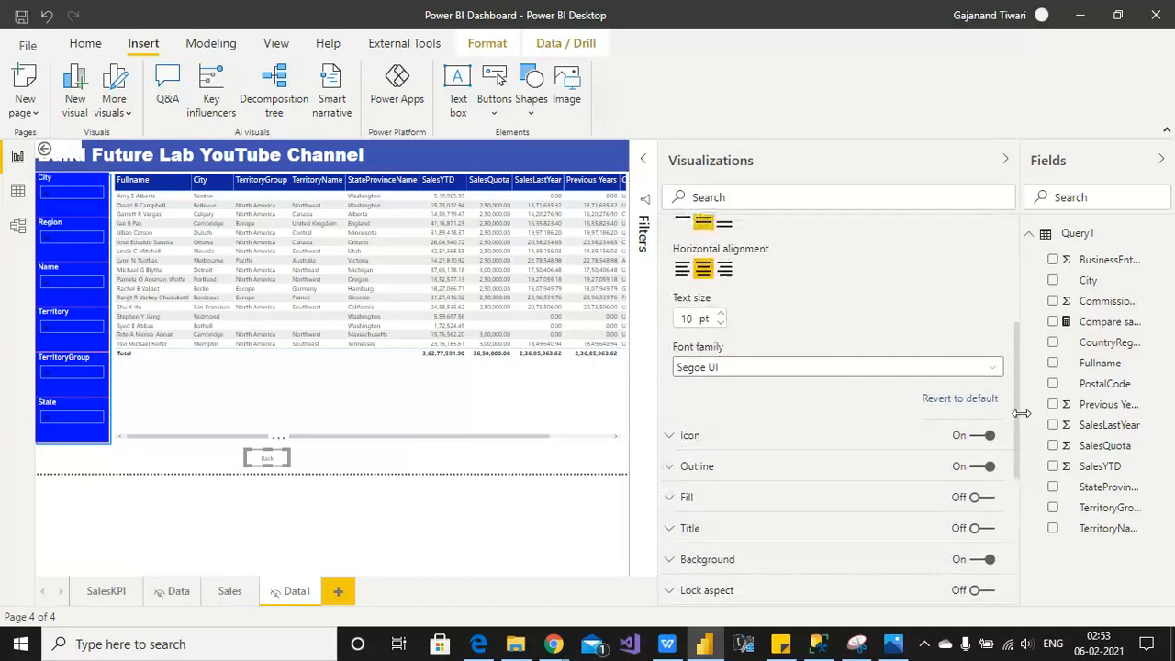
pyautogui.click(722, 320)
pyautogui.click(722, 321)
pyautogui.click(721, 321)
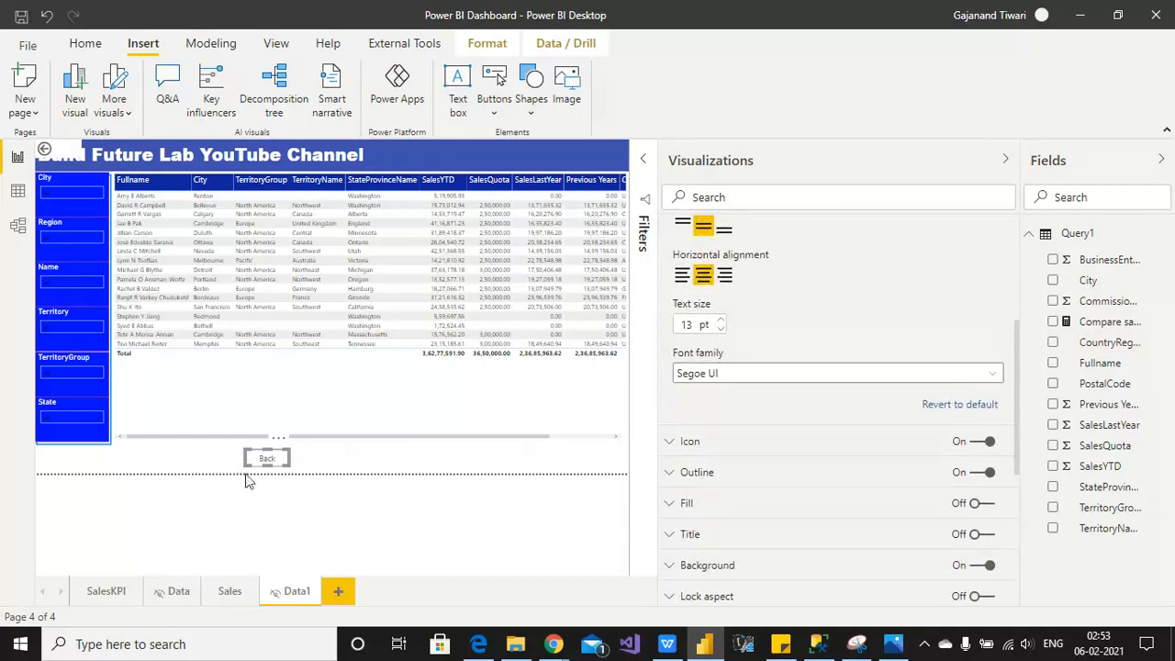
# Step: Enlarge the Back button and shift it slightly so it sits just under the sales table
pyautogui.moveTo(270, 468); pyautogui.dragTo(333, 461)
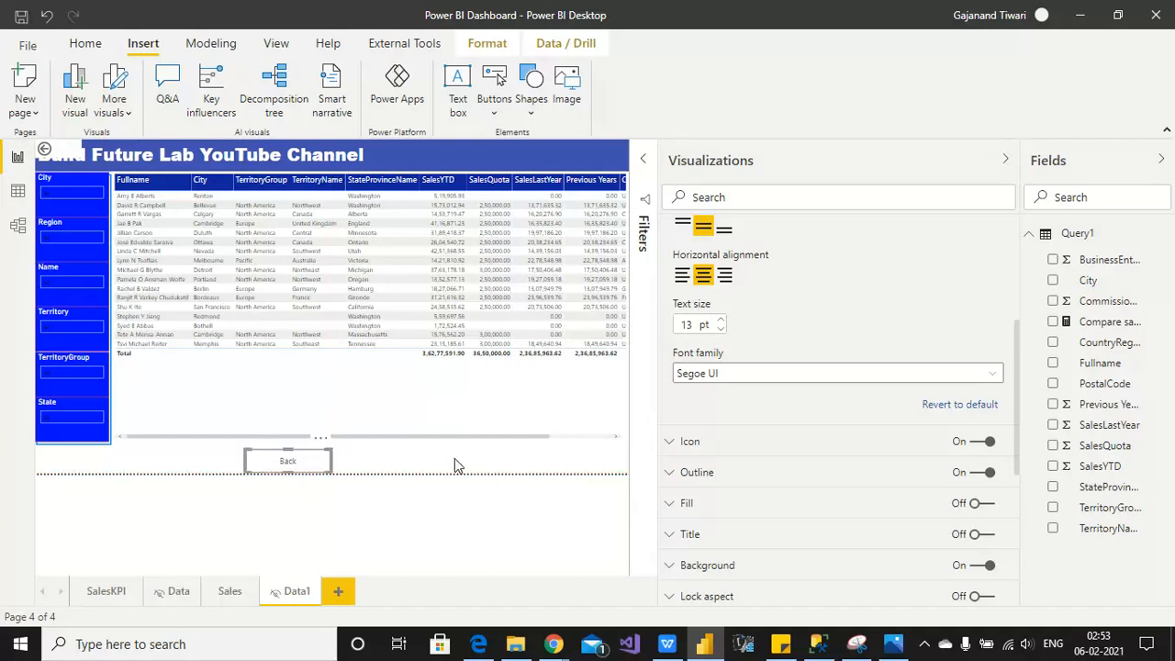
pyautogui.click(454, 458)
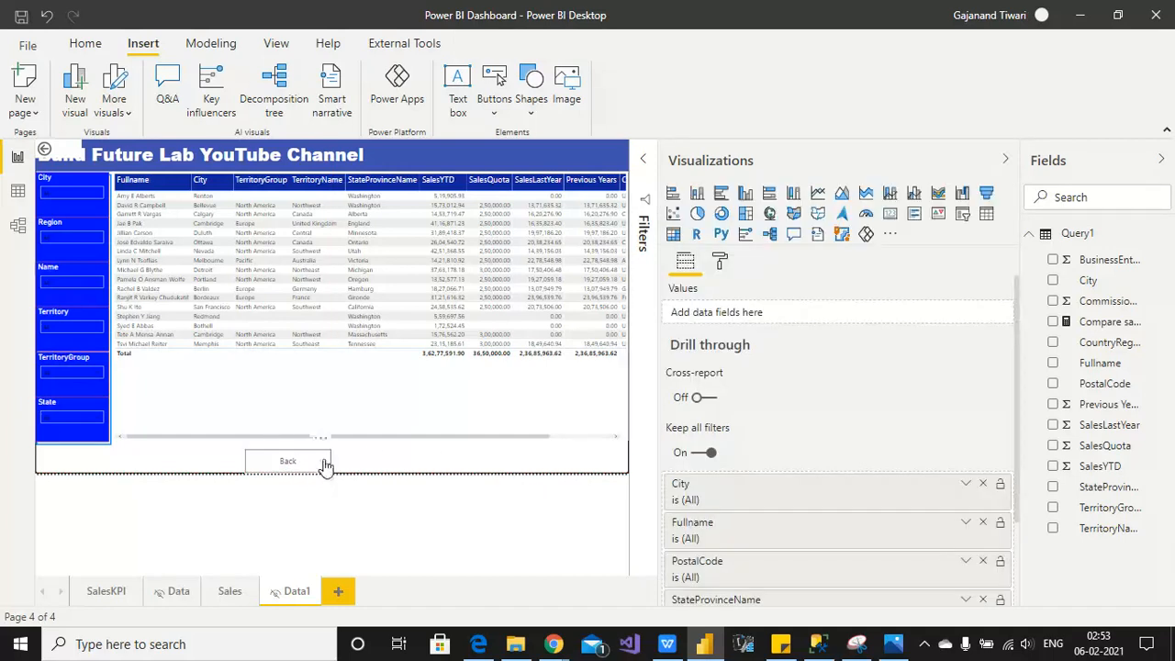
pyautogui.moveTo(299, 452); pyautogui.dragTo(306, 445)
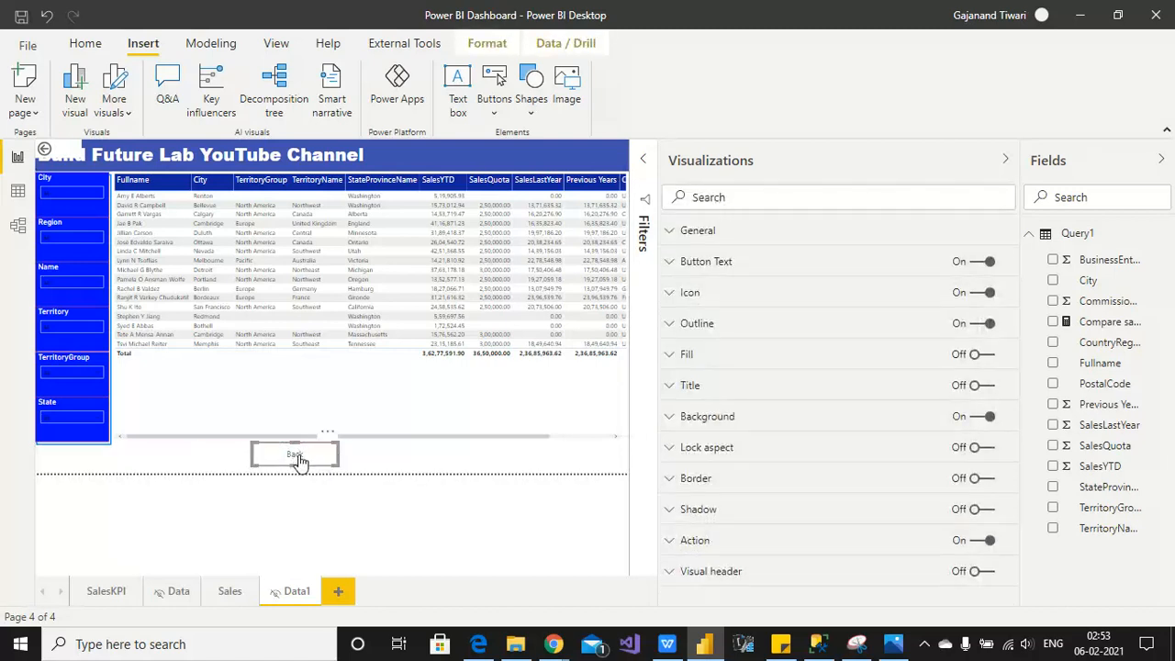
pyautogui.click(400, 459)
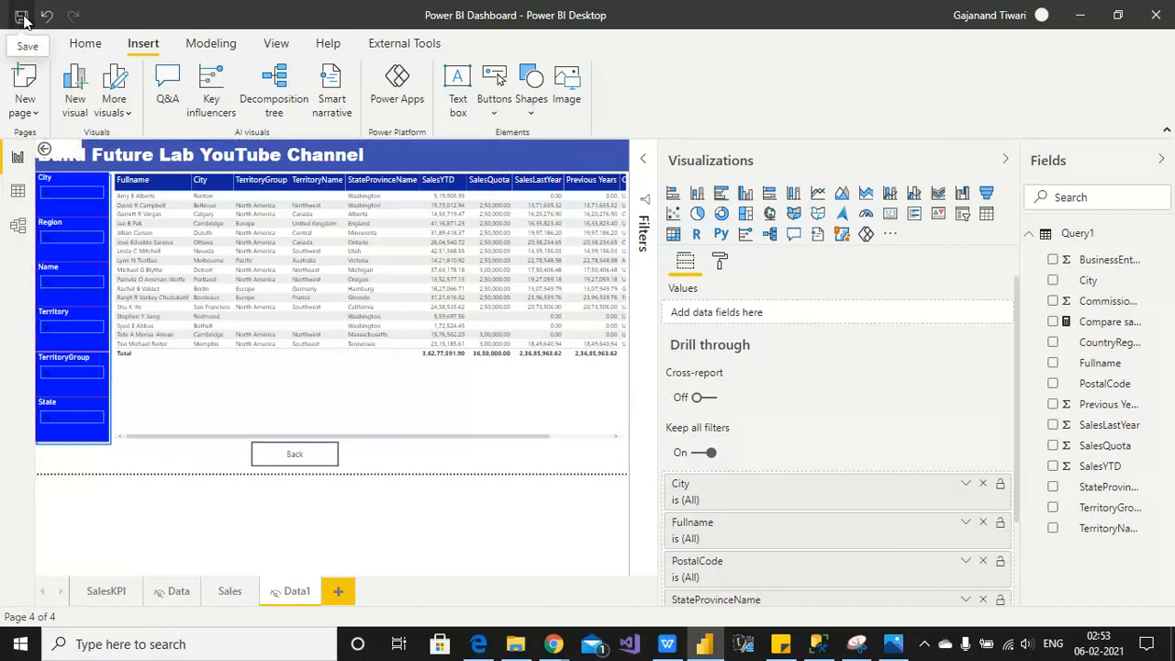
# Step: Delete the default back-arrow button covering the title banner on the Data1 page
pyautogui.click(57, 156)
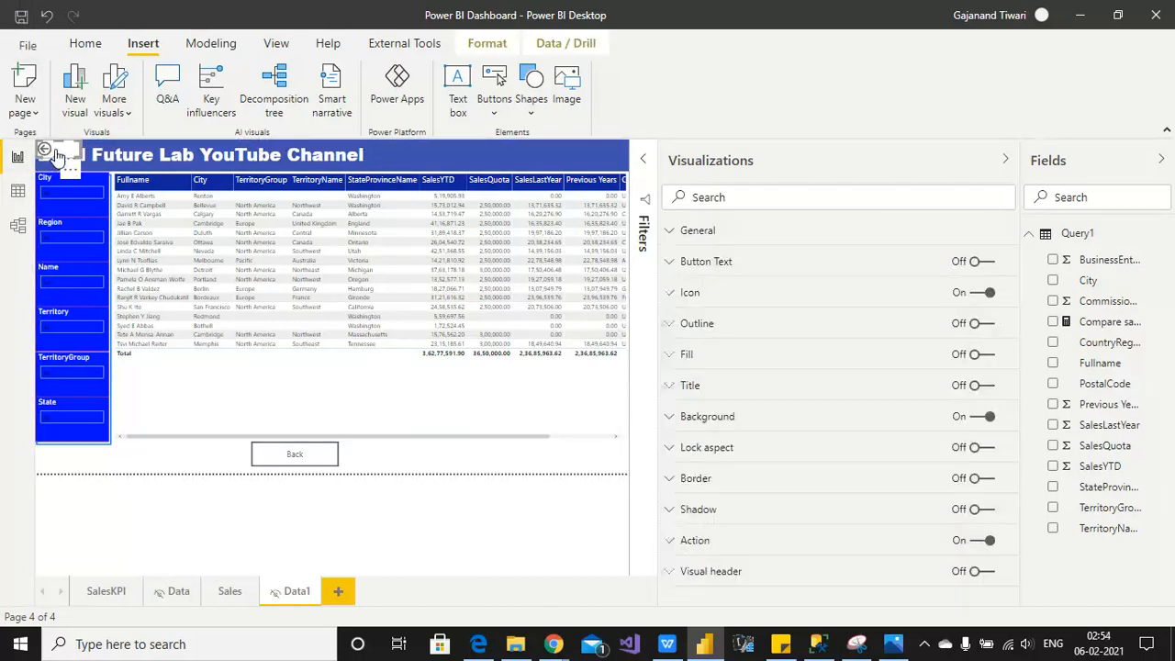
pyautogui.press('Delete')
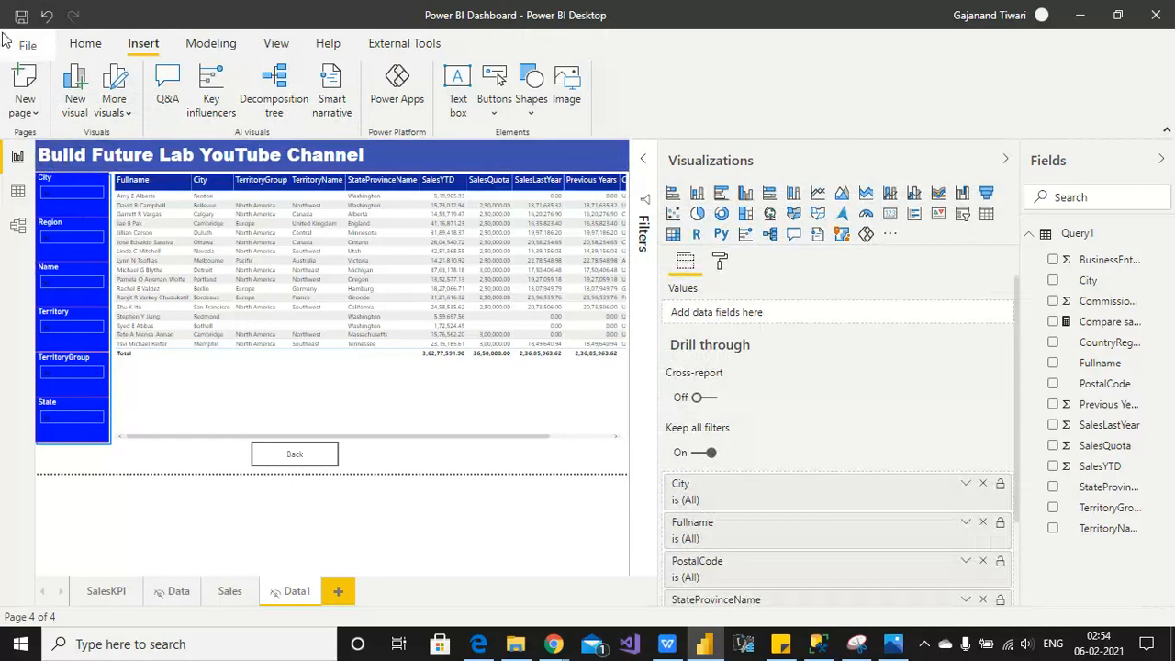
# Step: On the Sales page, check how selecting a salesperson's bar and the France bar affects the Drill Through button, and clear the selection
pyautogui.click(226, 597)
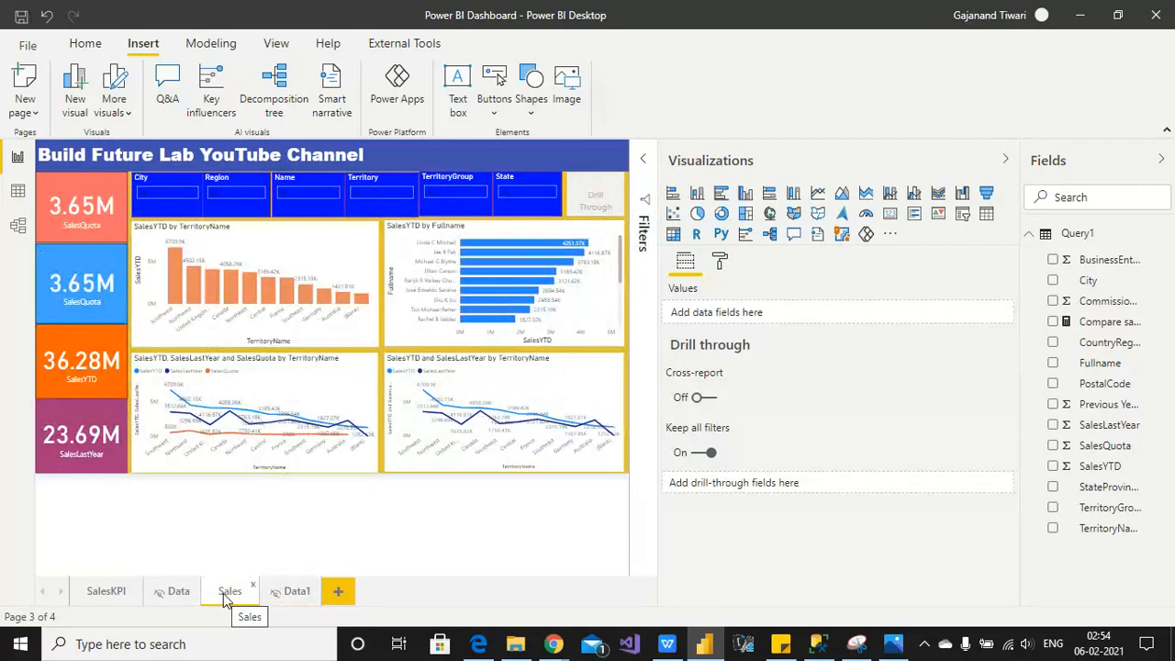
pyautogui.click(505, 286)
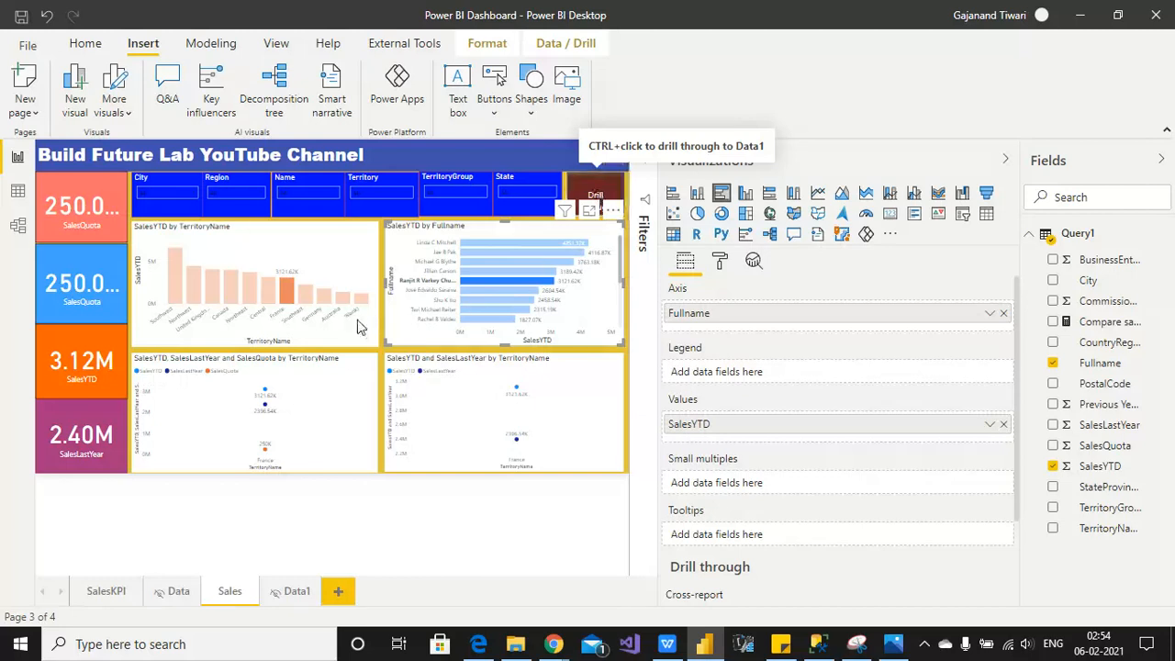
pyautogui.click(316, 298)
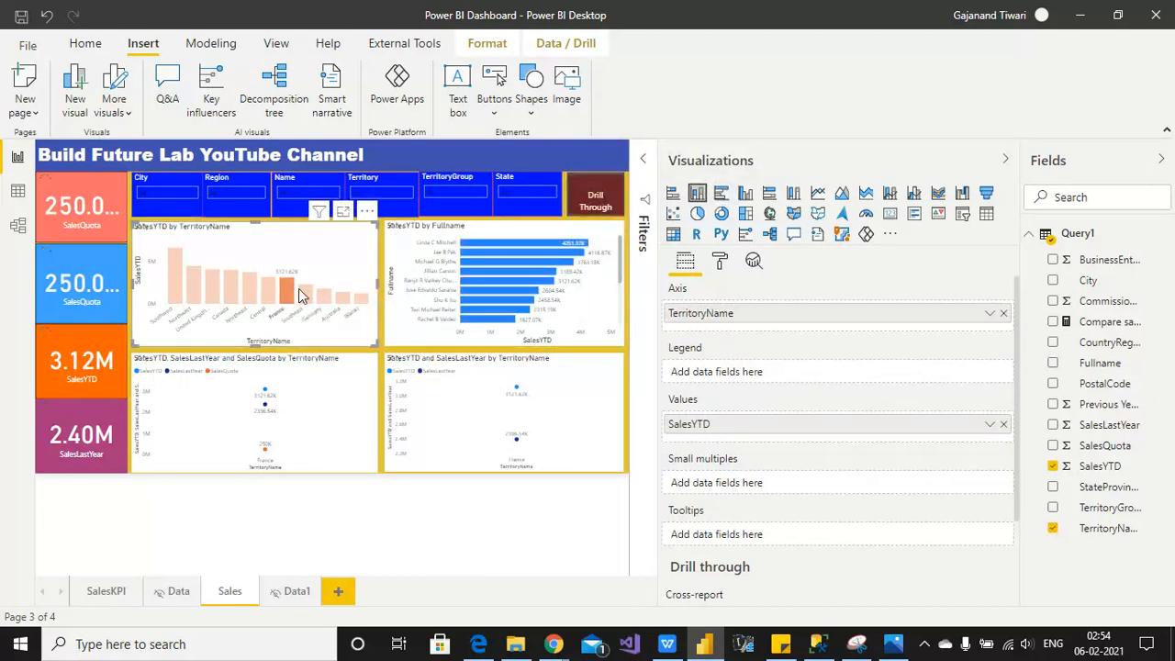
pyautogui.click(409, 531)
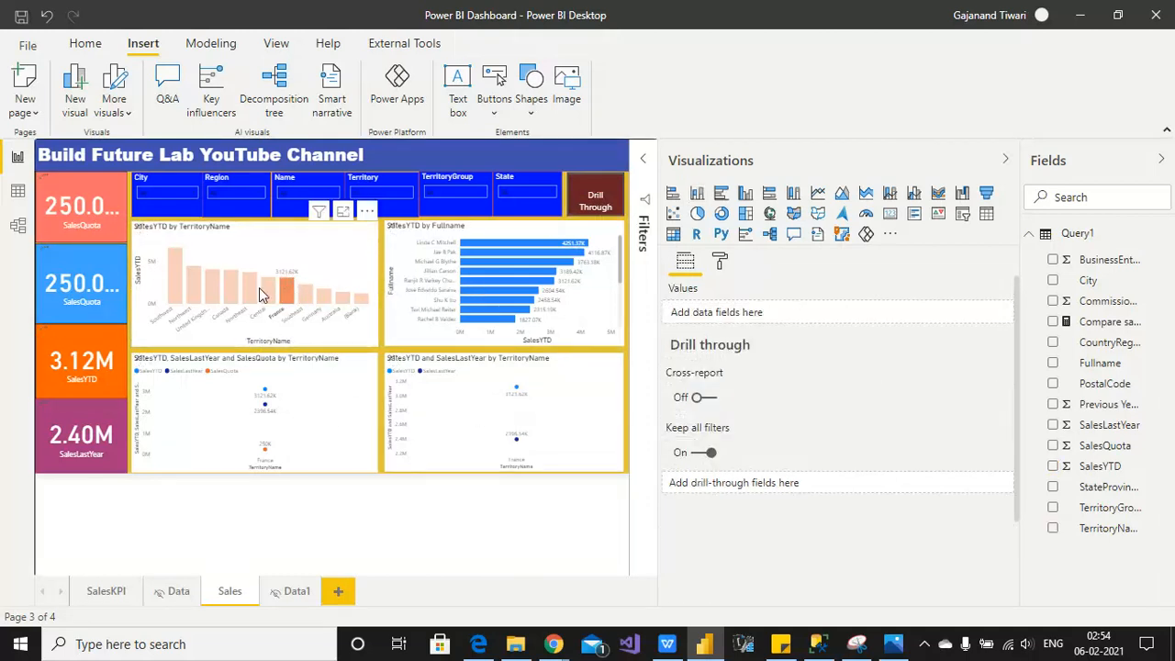
pyautogui.click(280, 295)
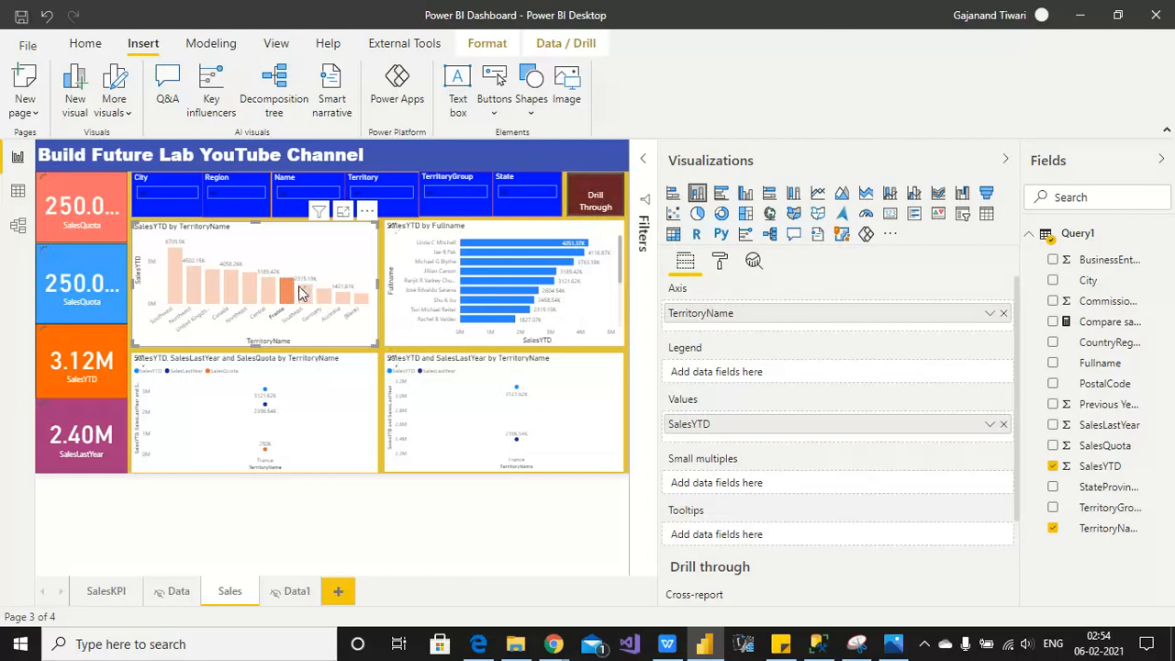
pyautogui.click(287, 305)
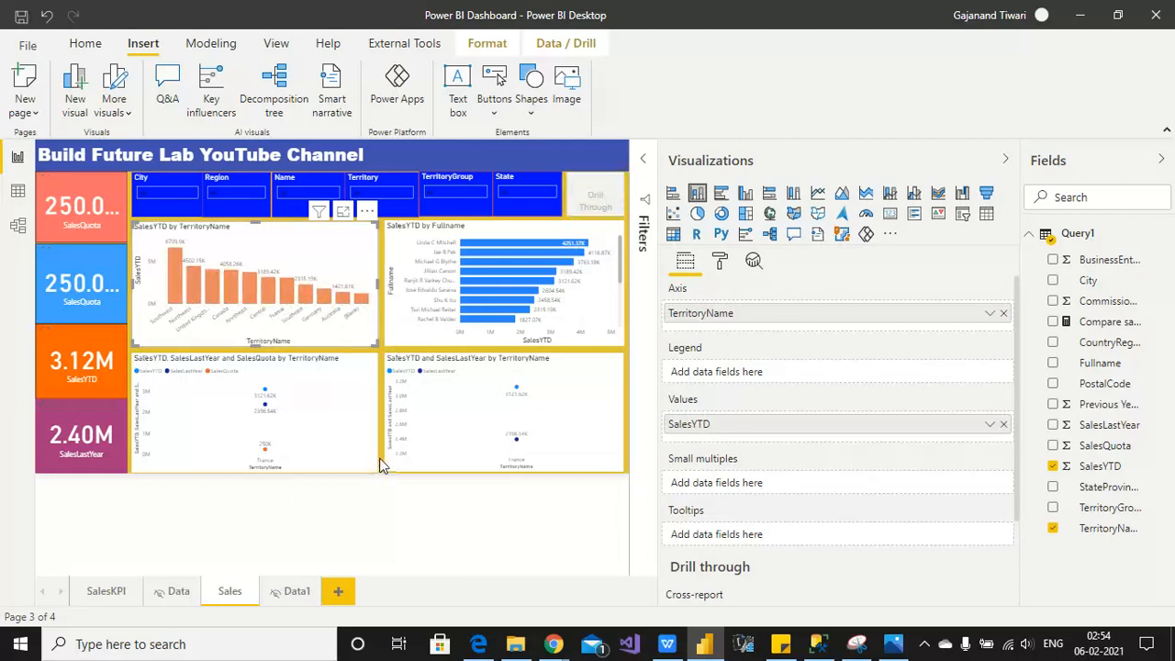
pyautogui.click(381, 467)
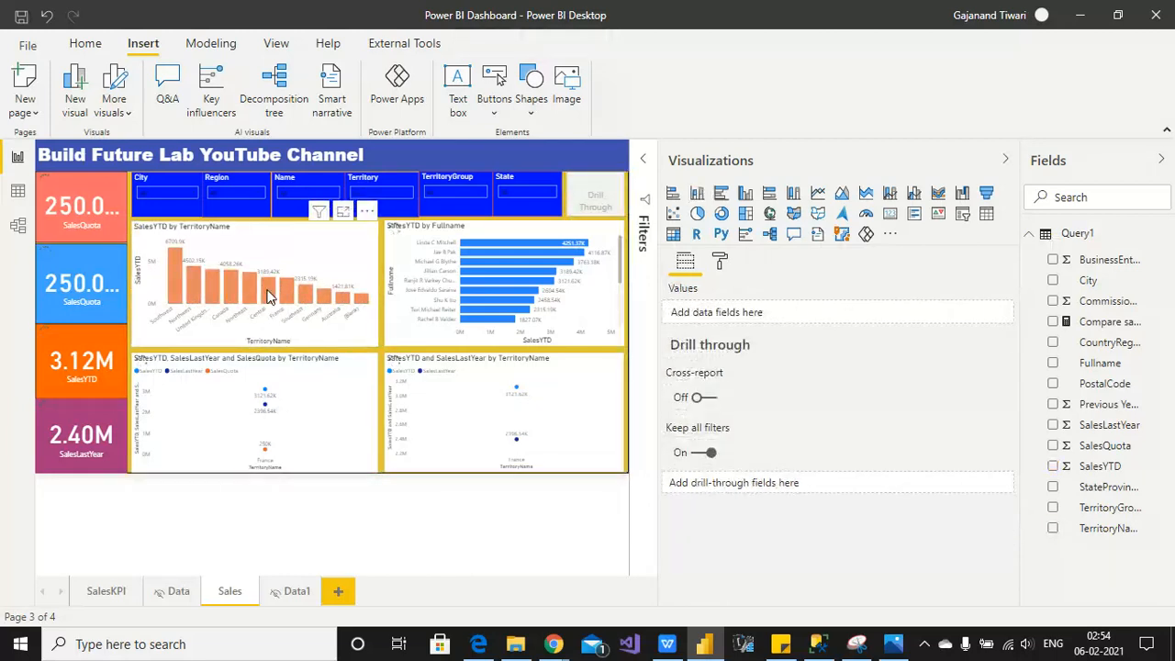
# Step: Test drilling through to Data1 from the Central bar of SalesYTD by TerritoryName and return to the Sales page with the Back button
pyautogui.click(268, 295)
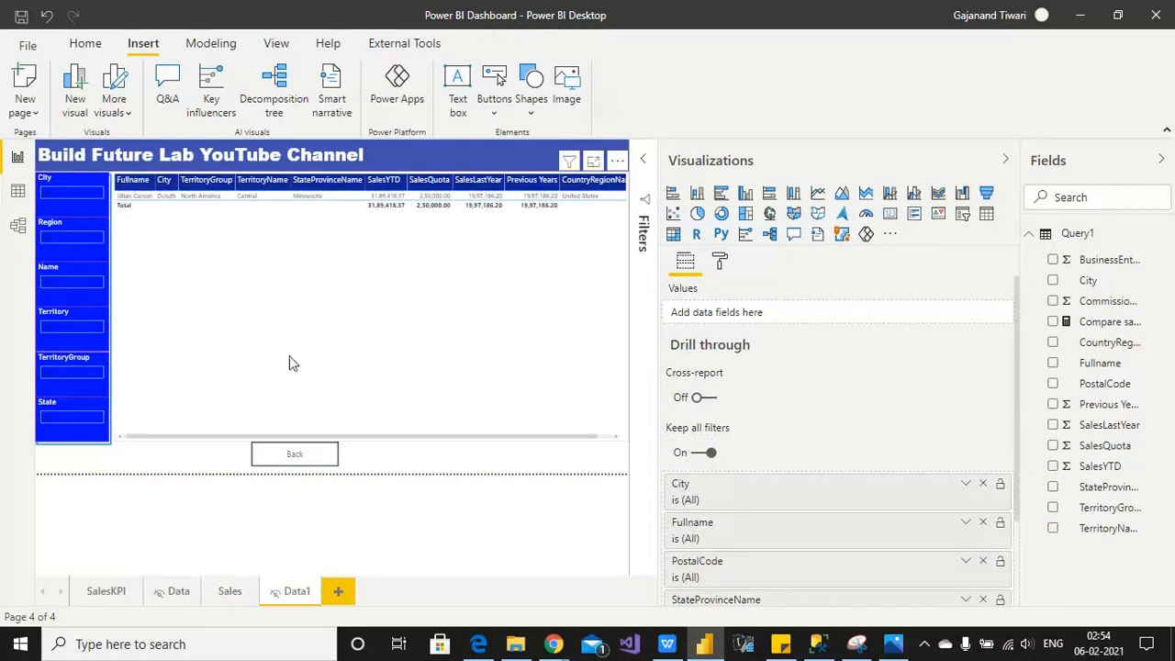
pyautogui.keyDown('ctrl'); pyautogui.click(459, 456); pyautogui.keyUp('ctrl')
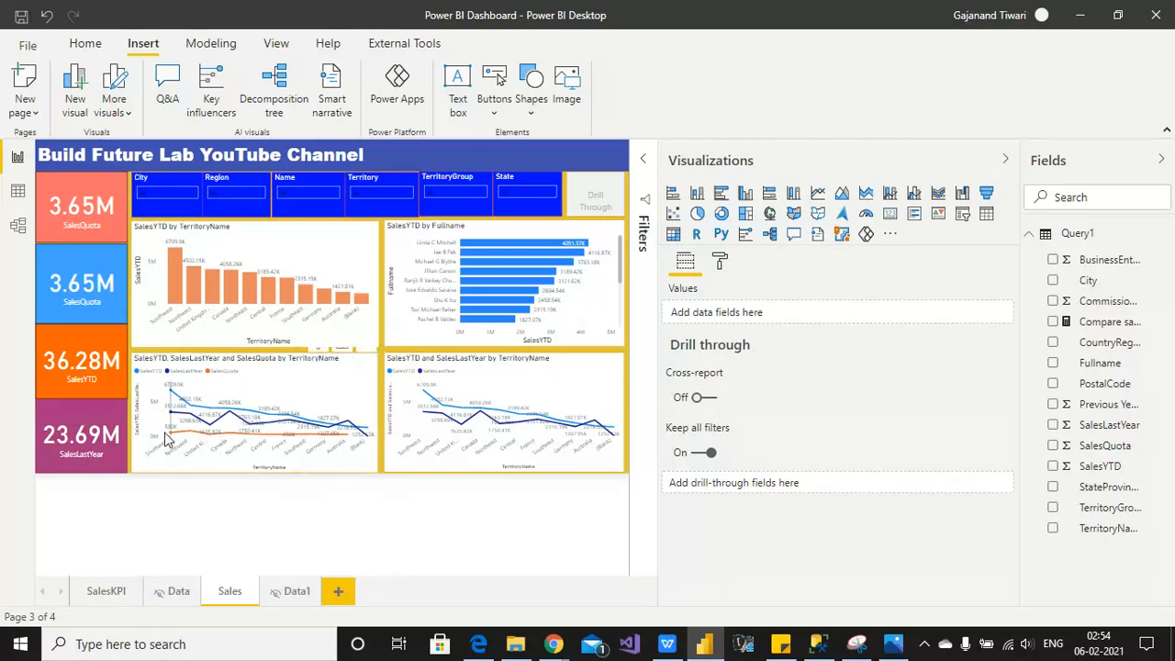
pyautogui.moveTo(170, 424)
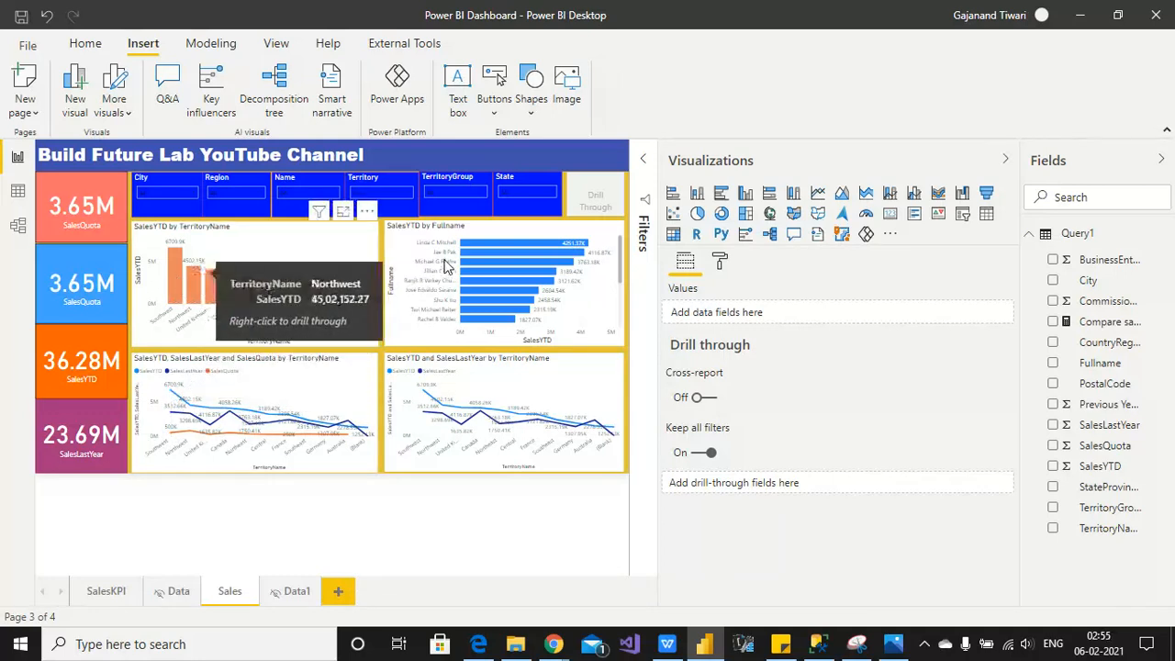
pyautogui.moveTo(467, 247)
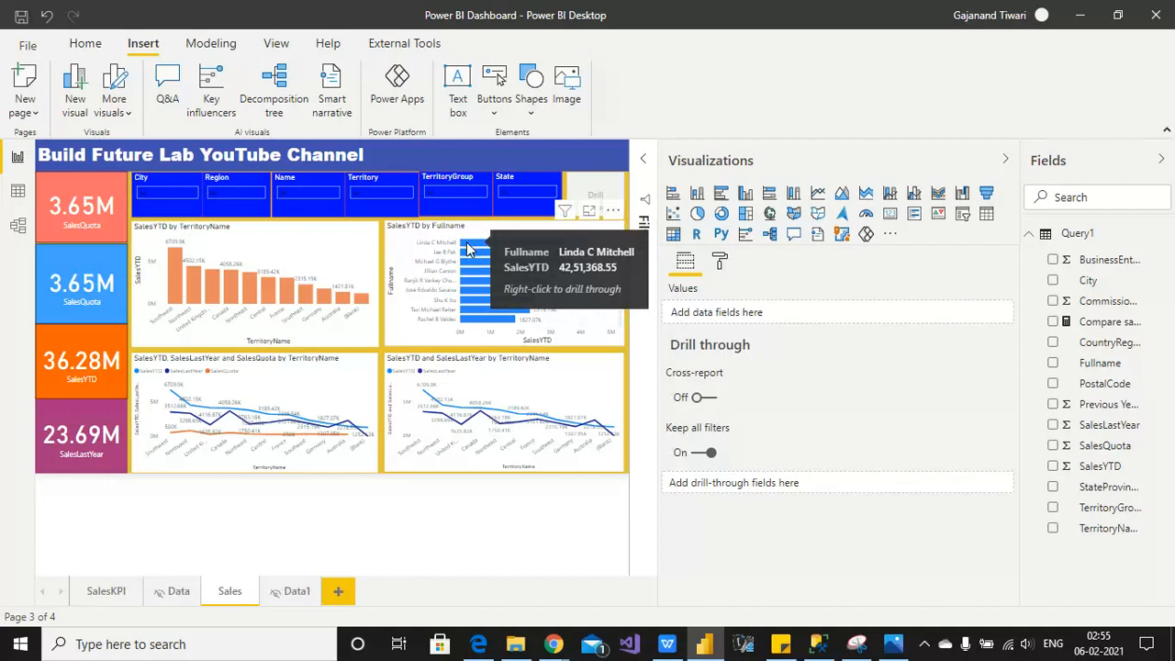
# Step: Test drilling through to Data1 from the topmost salesperson's bar of SalesYTD by Fullname and return to Sales with the Back button
pyautogui.click(466, 241)
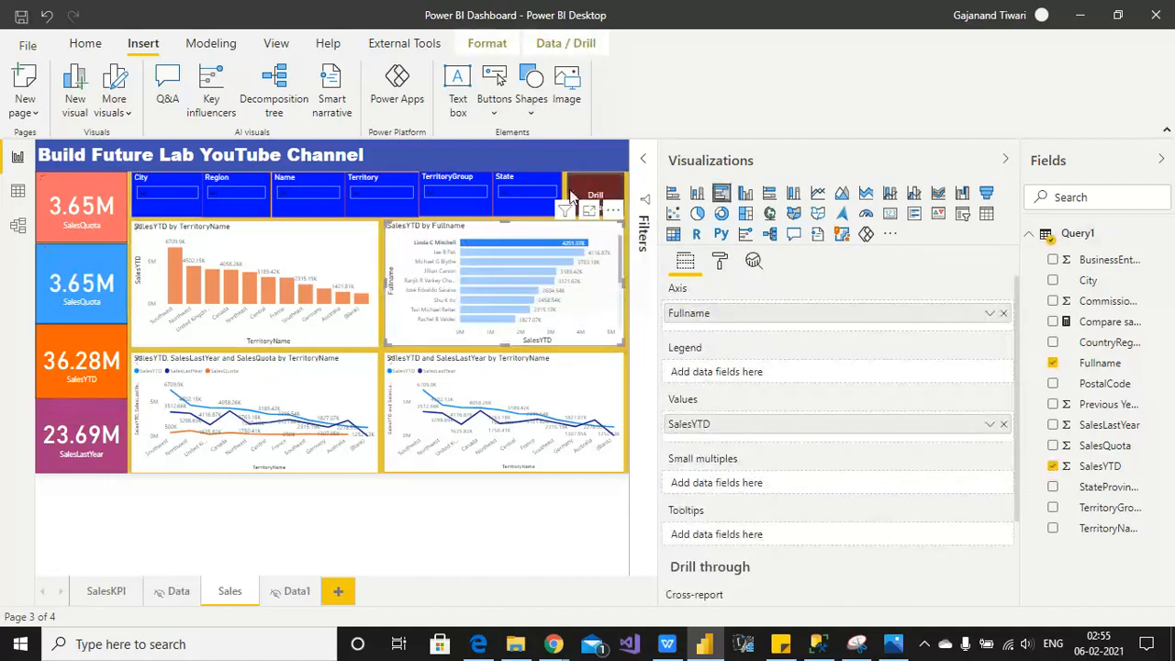
pyautogui.keyDown('ctrl'); pyautogui.click(599, 197); pyautogui.keyUp('ctrl')
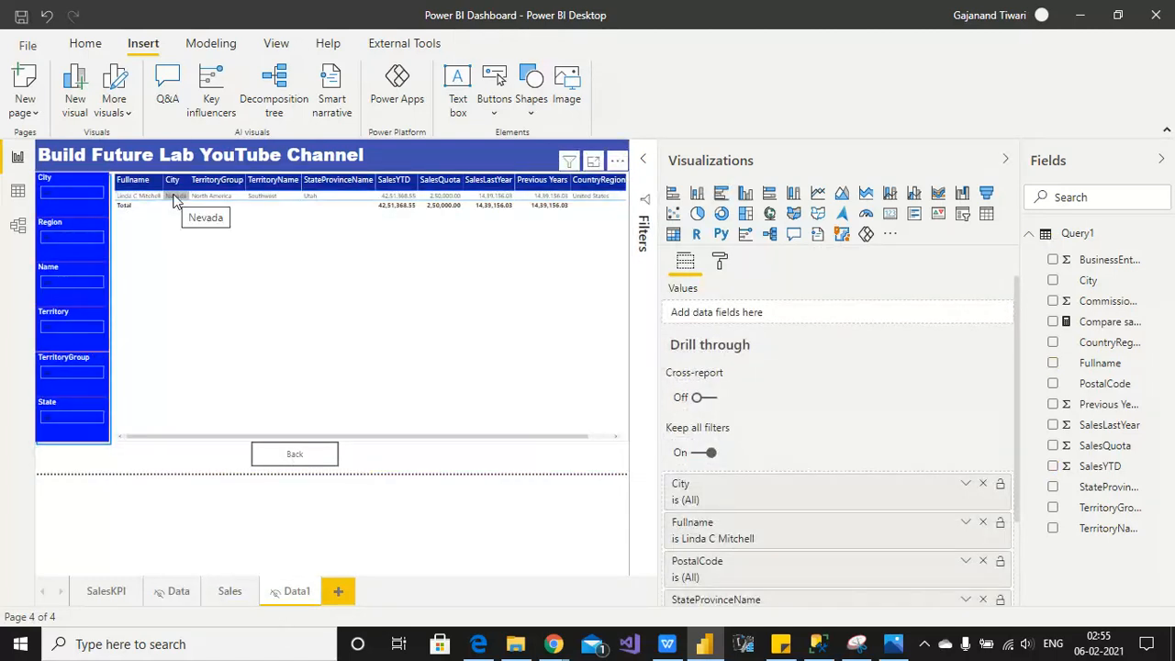
pyautogui.keyDown('ctrl'); pyautogui.click(267, 450); pyautogui.keyUp('ctrl')
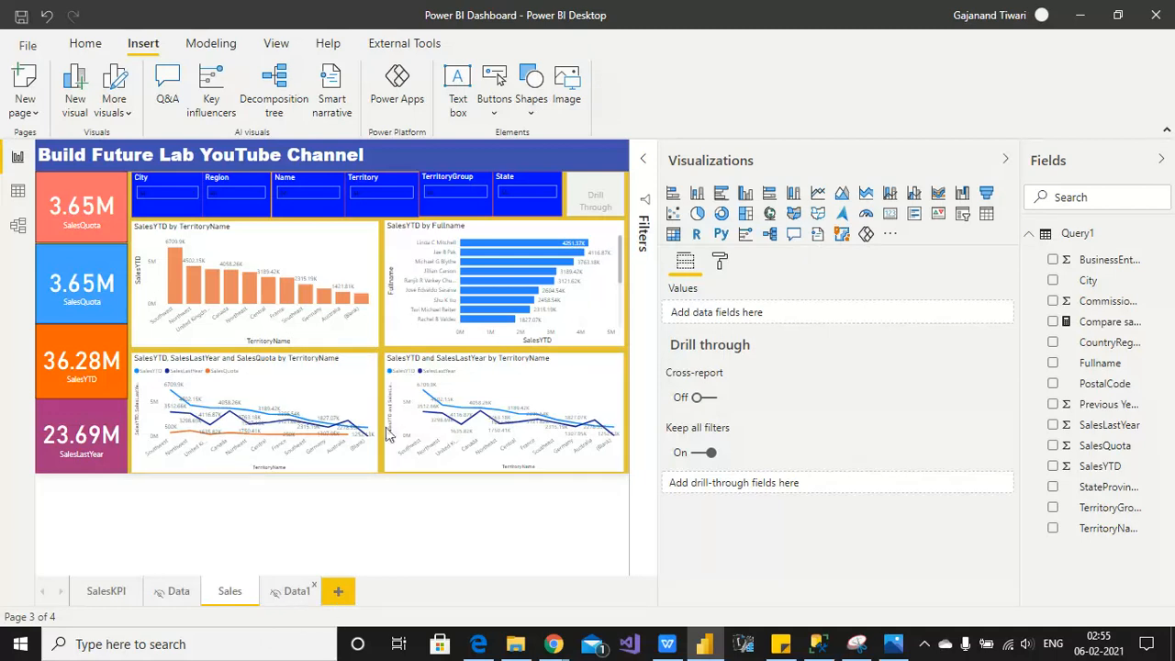
# Step: Save the report, leaving it open on the SalesKPI page with the Visualizations pane collapsed to enlarge the report canvas
pyautogui.click(21, 15)
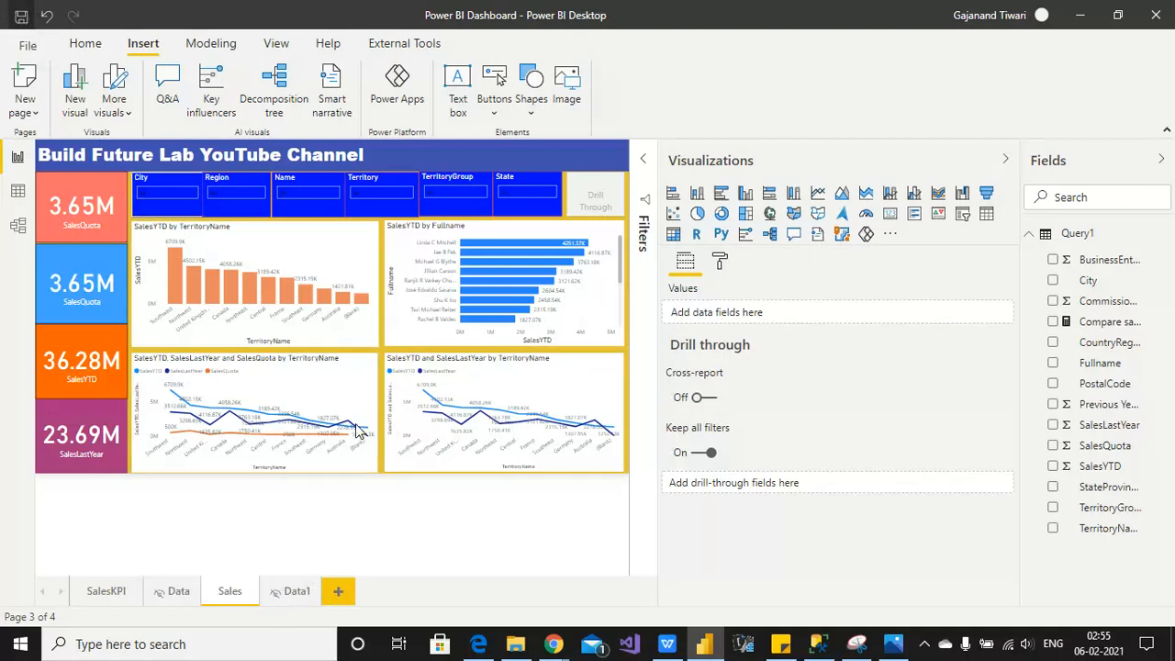
pyautogui.moveTo(356, 426)
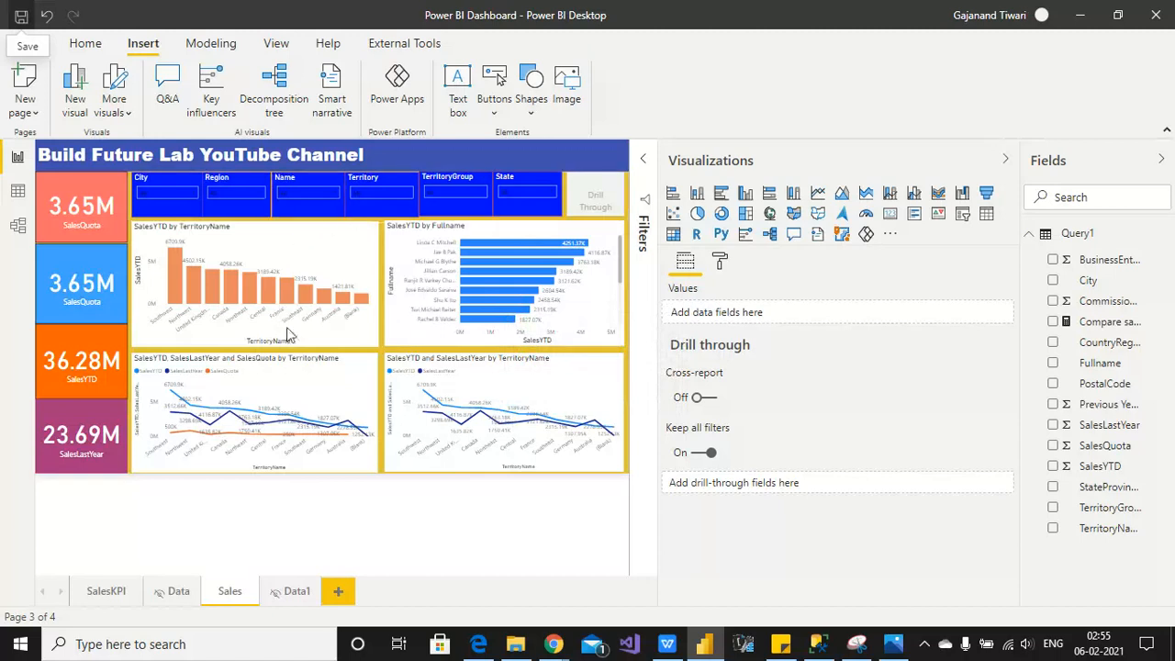
pyautogui.click(106, 597)
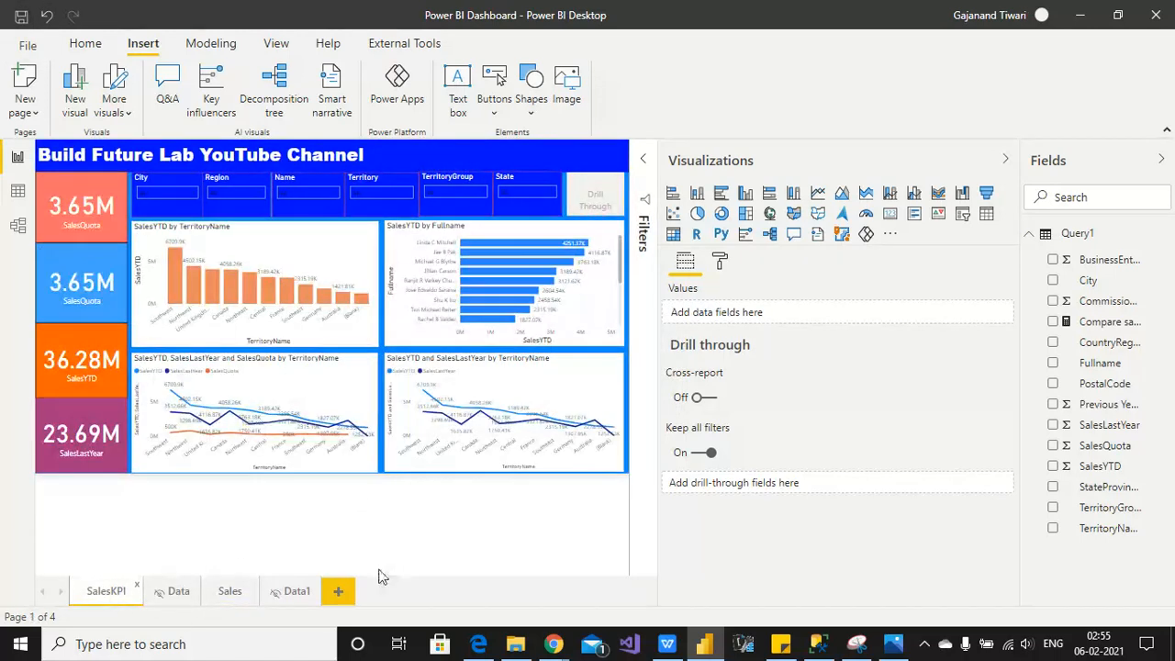
pyautogui.click(22, 22)
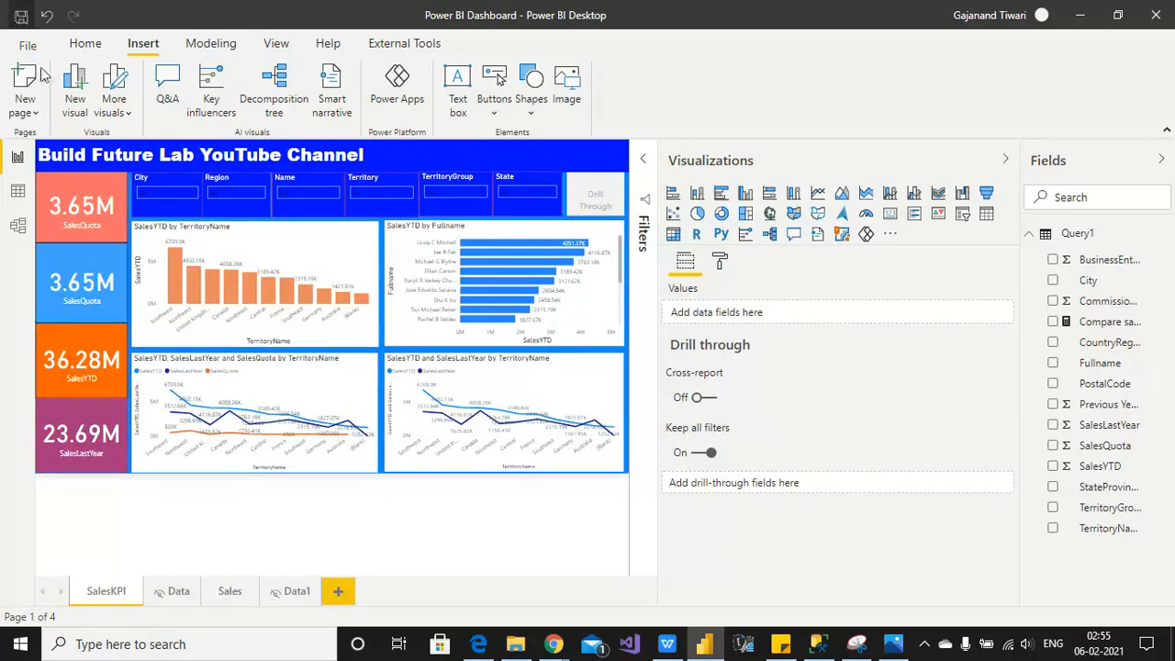
pyautogui.click(1008, 162)
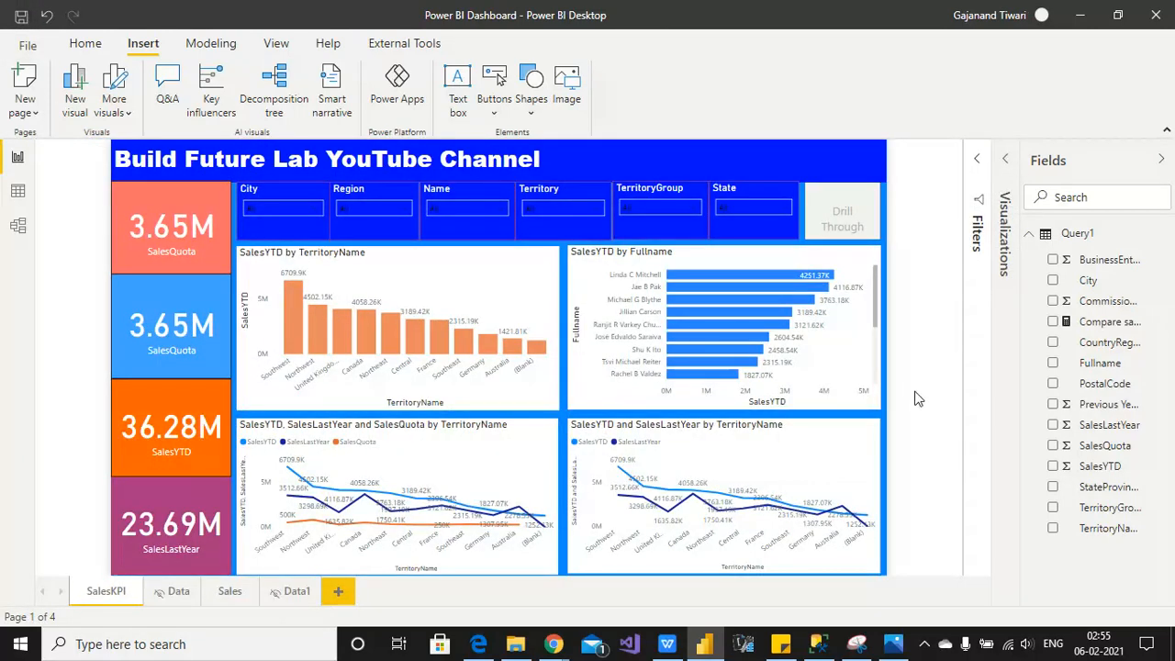